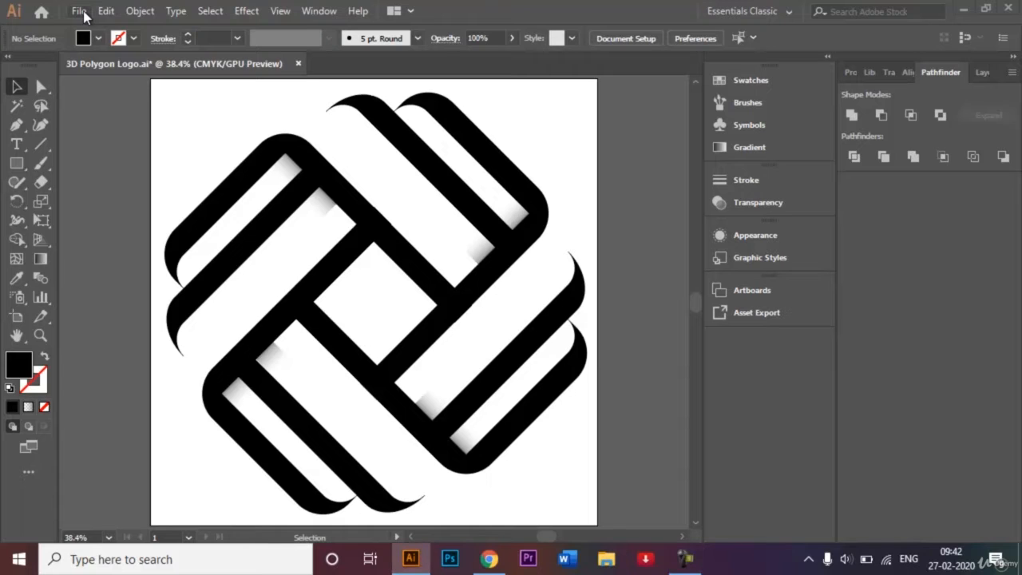
Create a new 1000 x 1000 px document named "3D Polygon Logo" and fit its artboard in the window
{"action": "left_click", "coordinate": [80, 11]}
{"action": "left_click", "coordinate": [100, 30]}
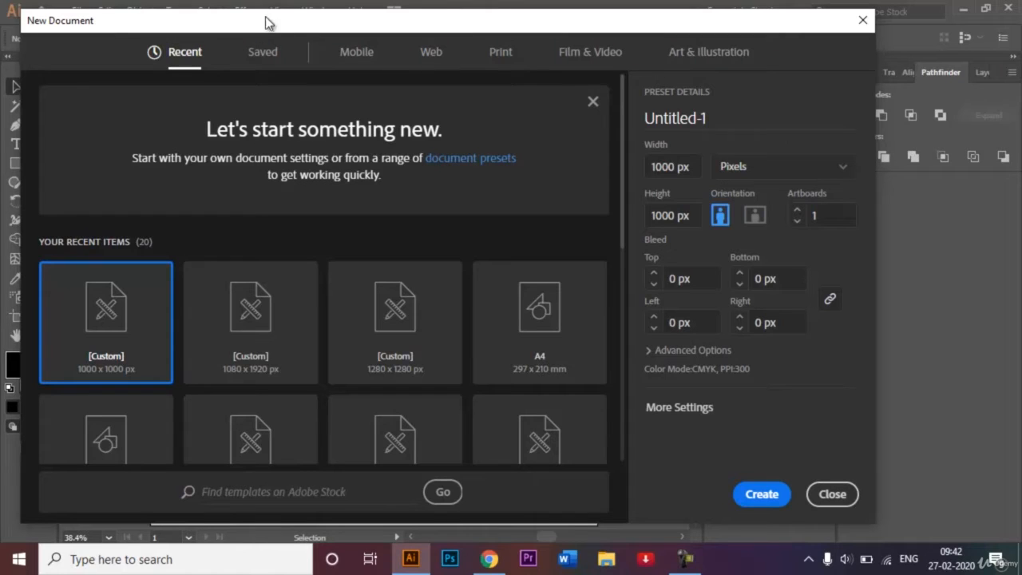
{"action": "left_click", "coordinate": [719, 117]}
{"action": "key", "text": "BackSpace"}
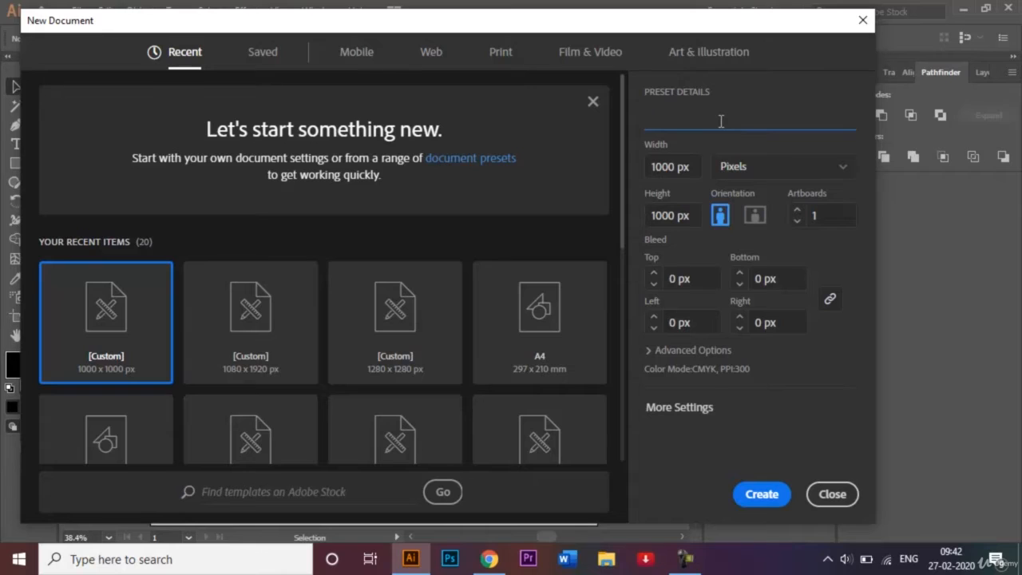
{"action": "type", "text": "3D Polygon"}
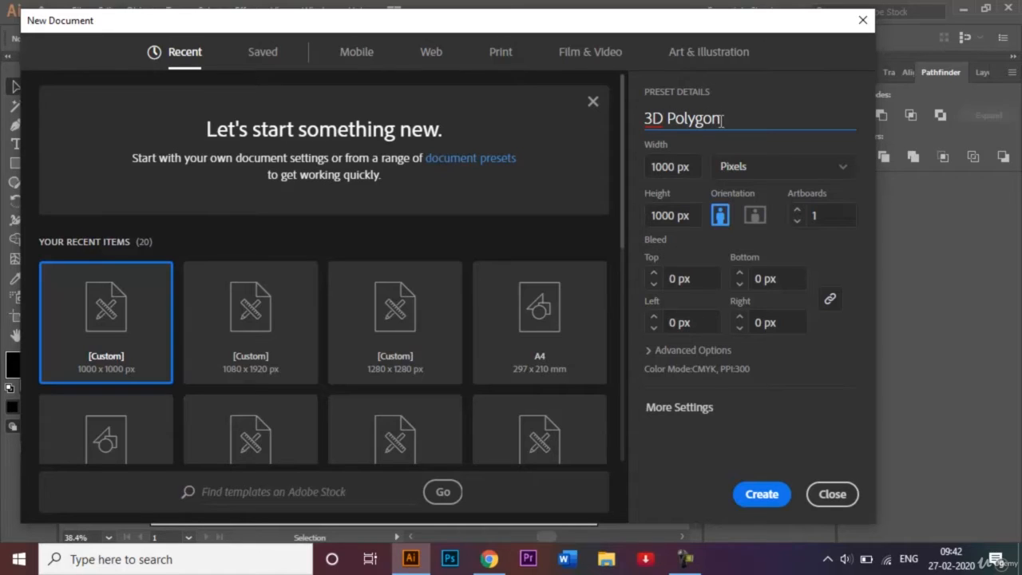
{"action": "type", "text": " Logo"}
{"action": "key", "text": "Return"}
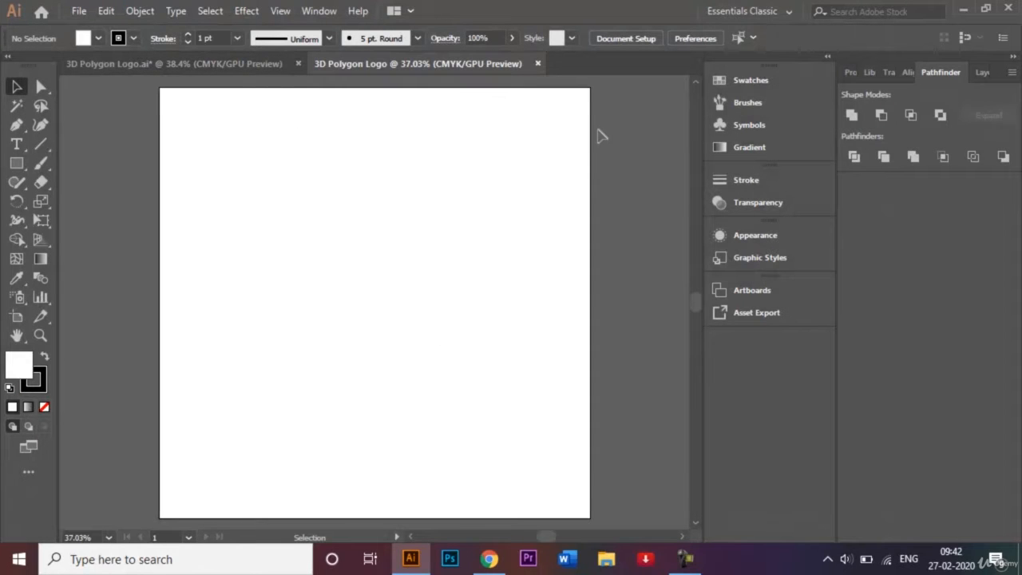
{"action": "key", "text": "ctrl+0"}
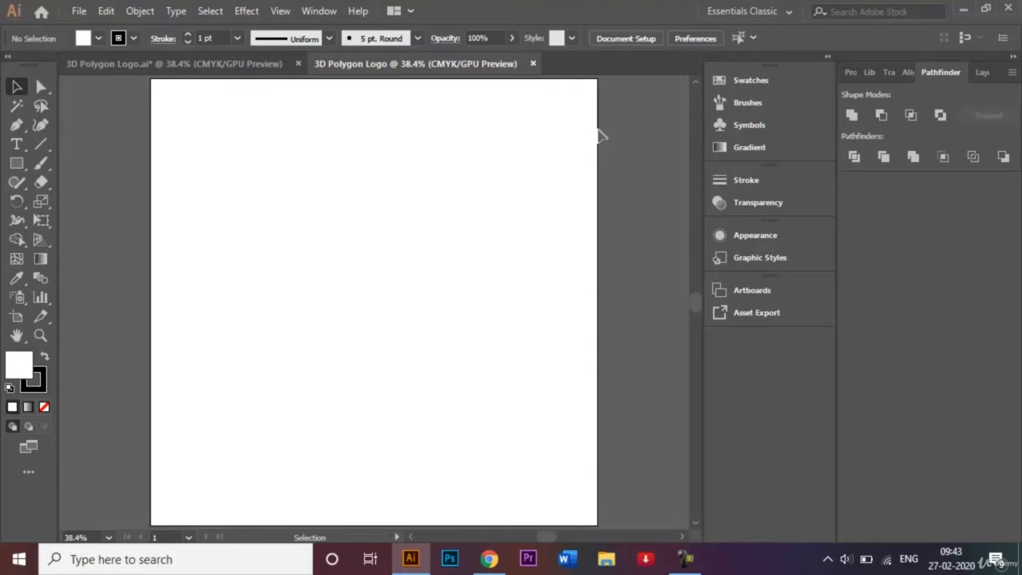
Check in the view options whether Smart Guides are enabled
{"action": "left_click", "coordinate": [282, 11]}
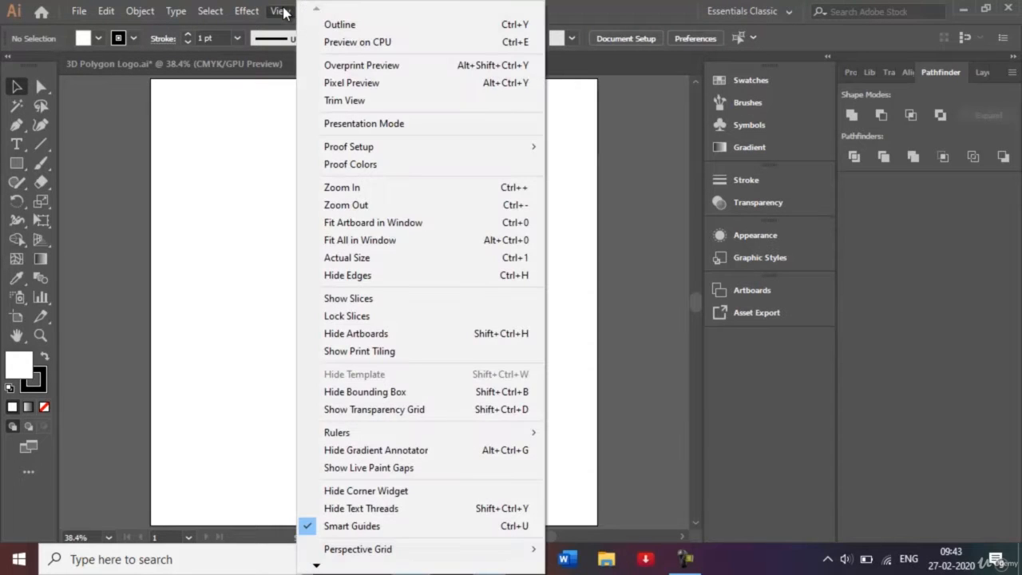
{"action": "left_click", "coordinate": [284, 12]}
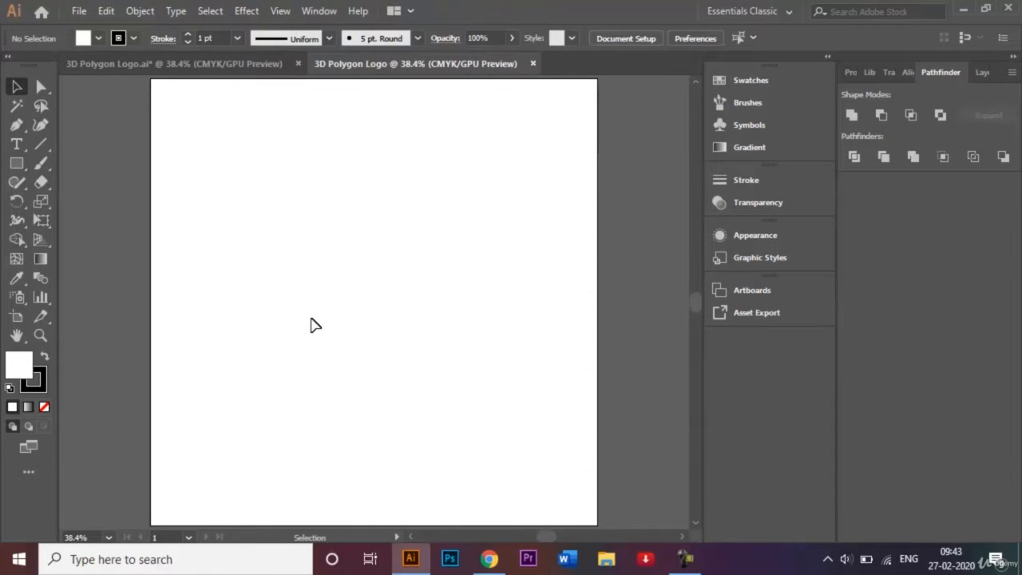
{"action": "left_click", "coordinate": [278, 14]}
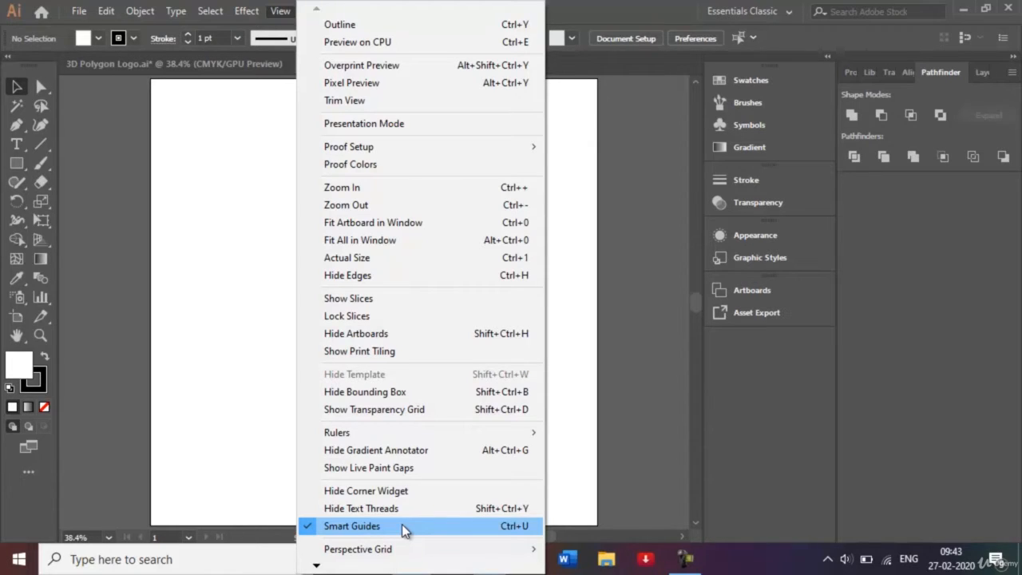
{"action": "left_click", "coordinate": [232, 320]}
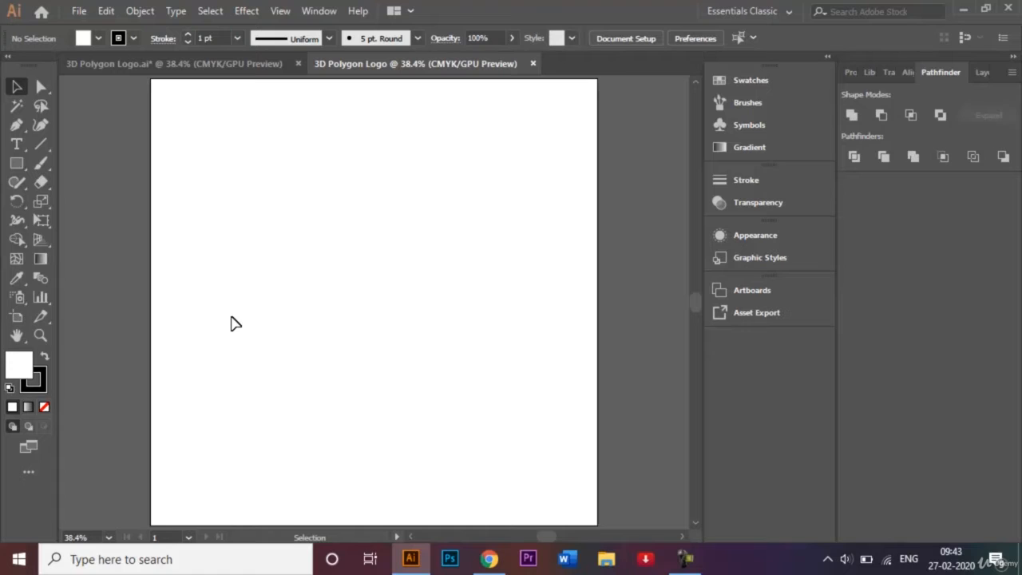
Draw a horizontal line from the artboard's center toward its right edge, with no fill and a 2 pt light blue stroke
{"action": "left_click", "coordinate": [42, 148]}
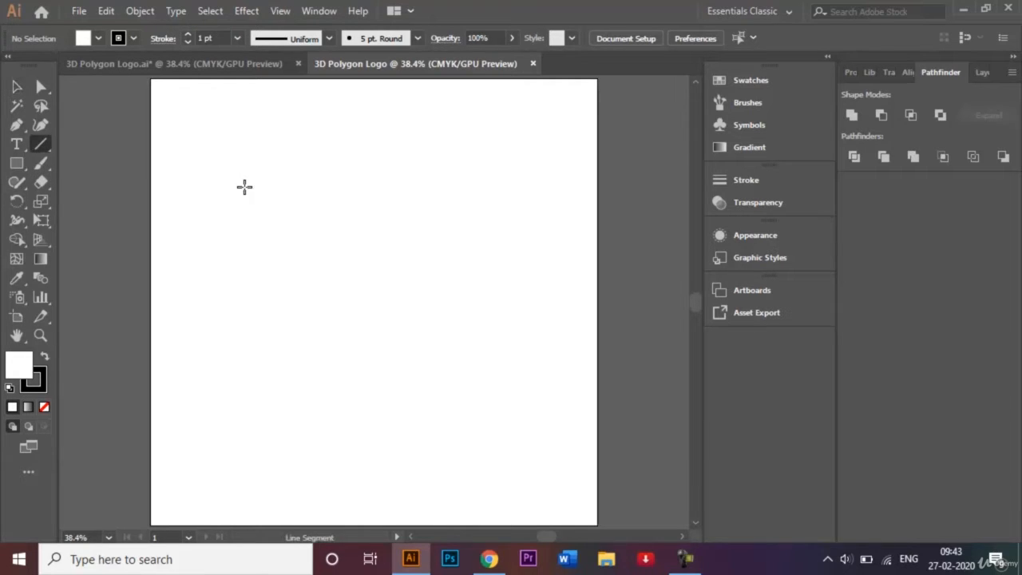
{"action": "left_click", "coordinate": [100, 37]}
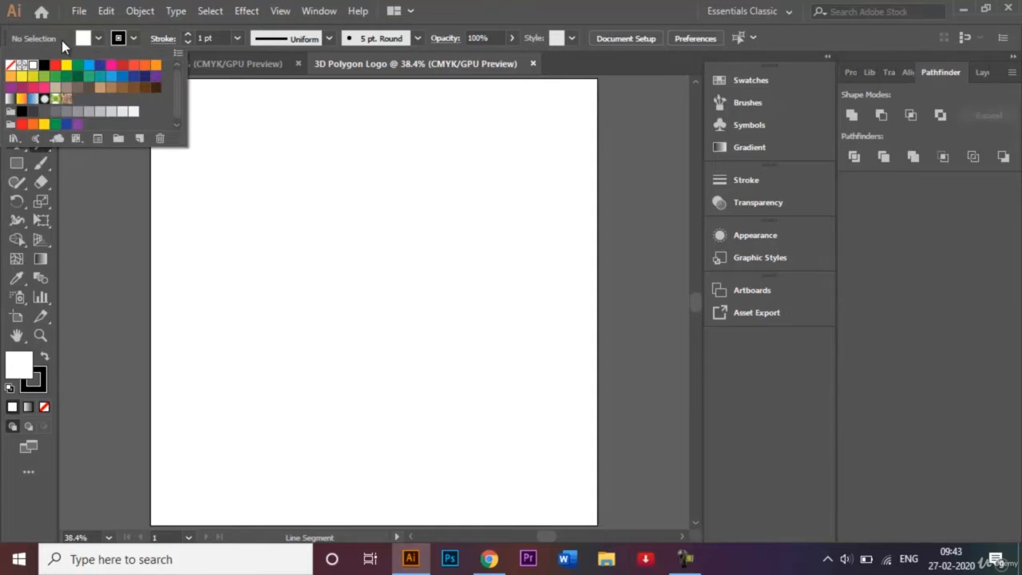
{"action": "left_click", "coordinate": [11, 65]}
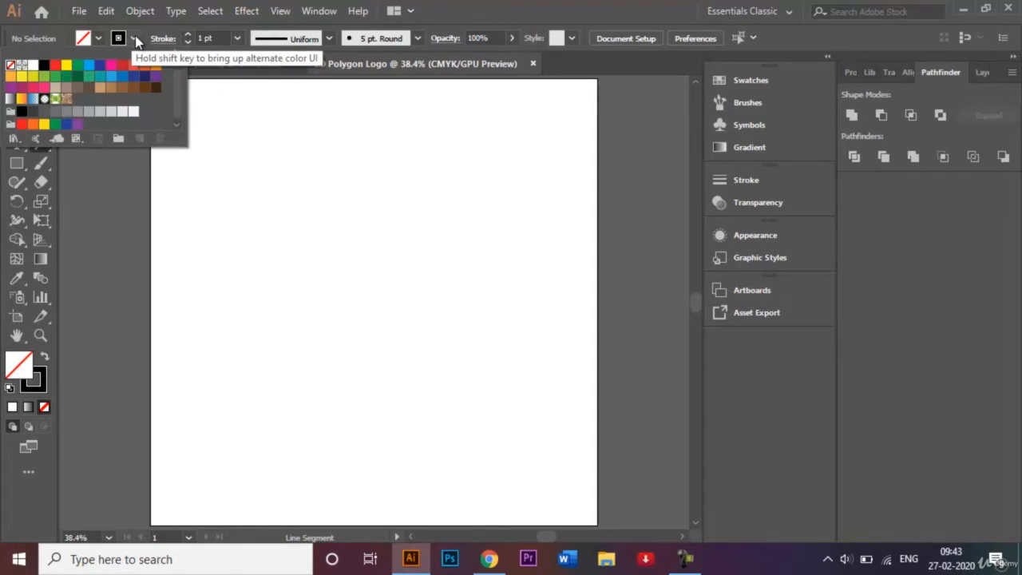
{"action": "left_click", "coordinate": [135, 37]}
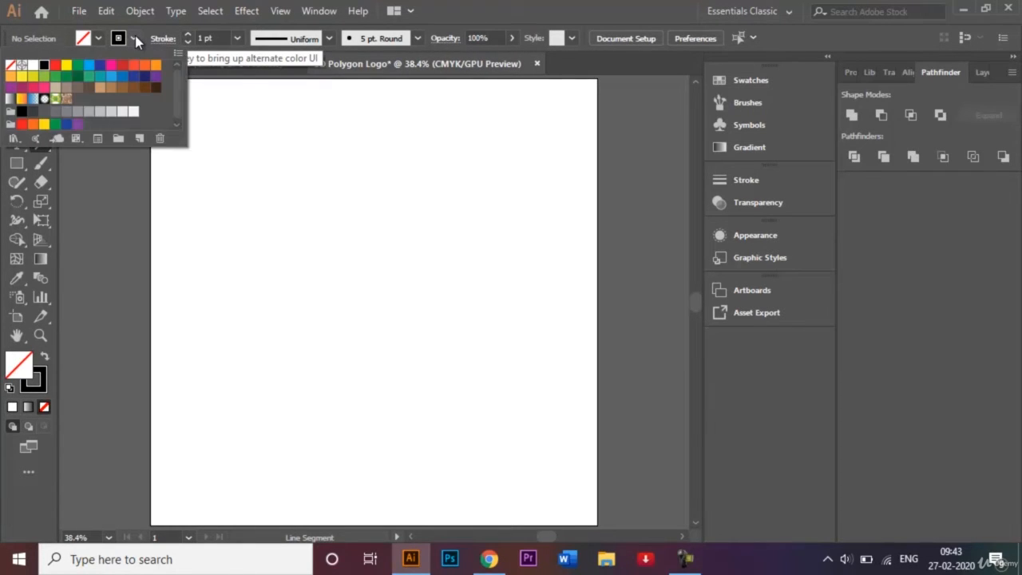
{"action": "left_click", "coordinate": [92, 70]}
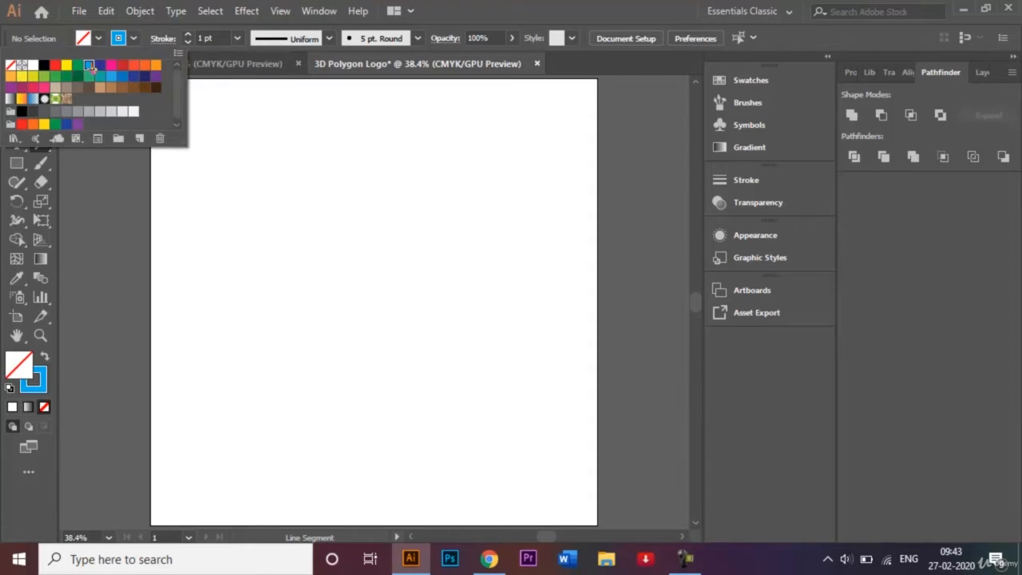
{"action": "left_click", "coordinate": [238, 39]}
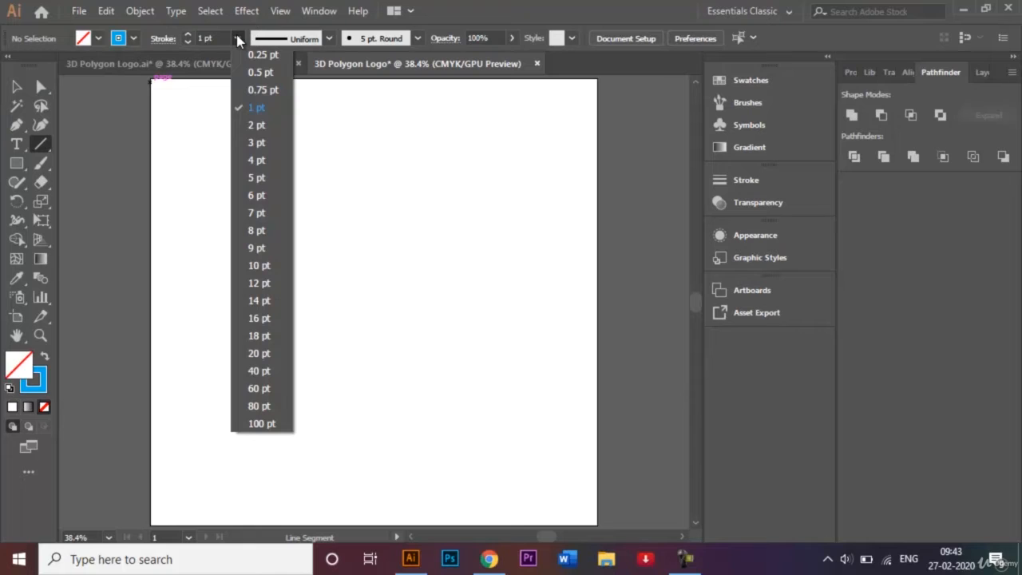
{"action": "left_click", "coordinate": [257, 125]}
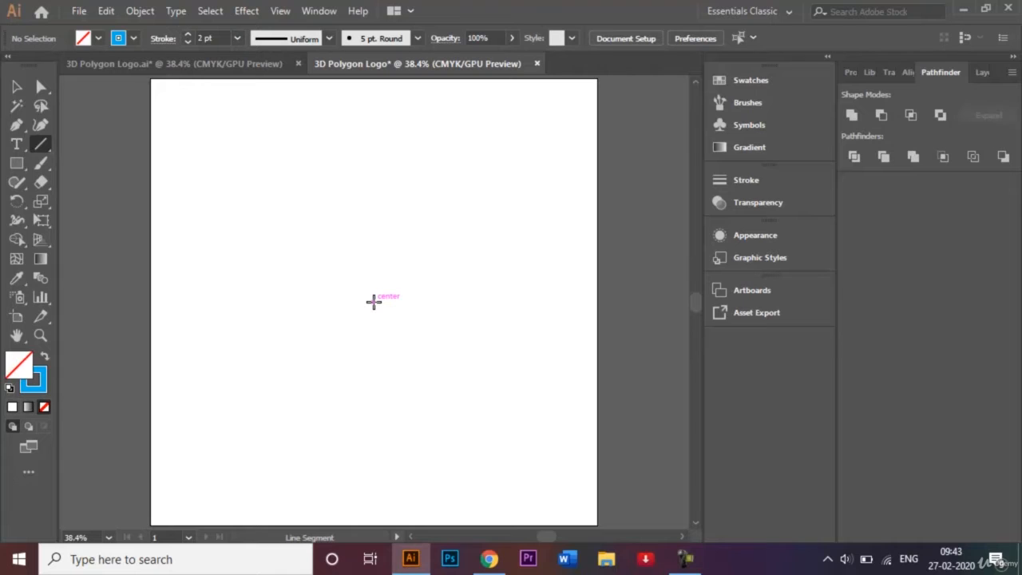
{"action": "left_click_drag", "start_coordinate": [373, 301], "coordinate": [573, 301]}
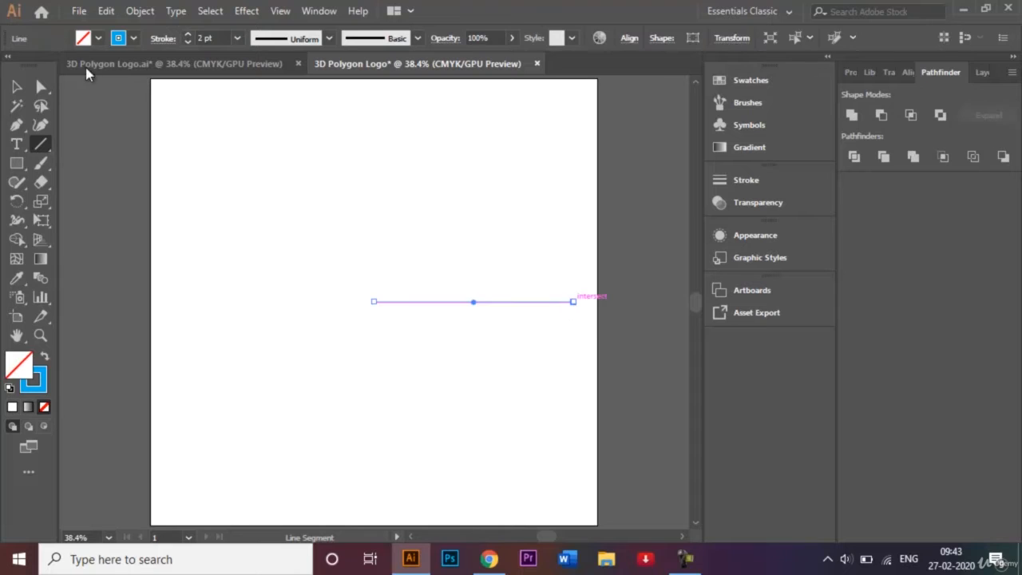
{"action": "left_click", "coordinate": [17, 87]}
{"action": "left_click", "coordinate": [403, 265]}
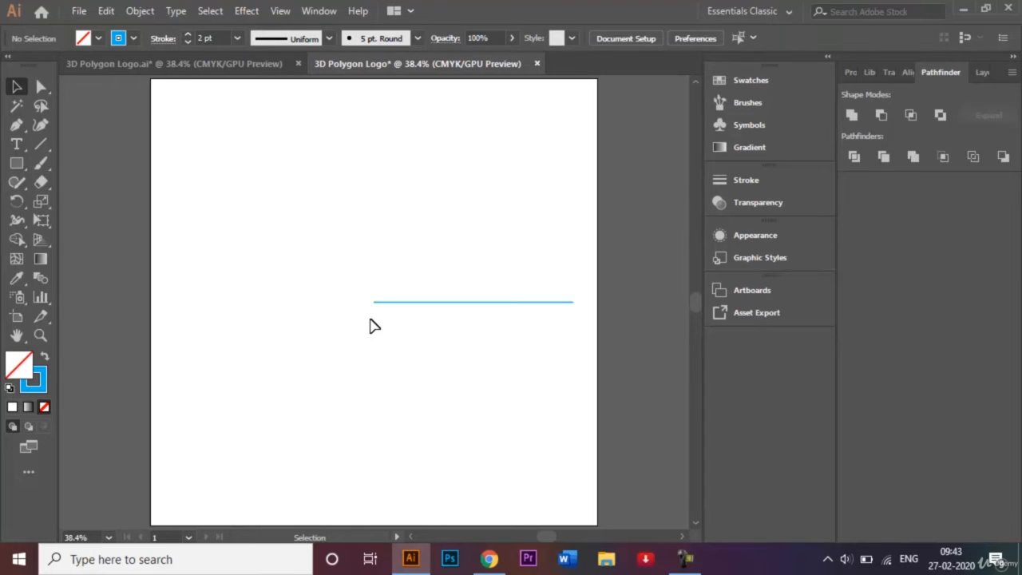
Create a 400 x 400 px square with no fill and a 2 pt black stroke near the artboard's center
{"action": "left_click", "coordinate": [17, 163]}
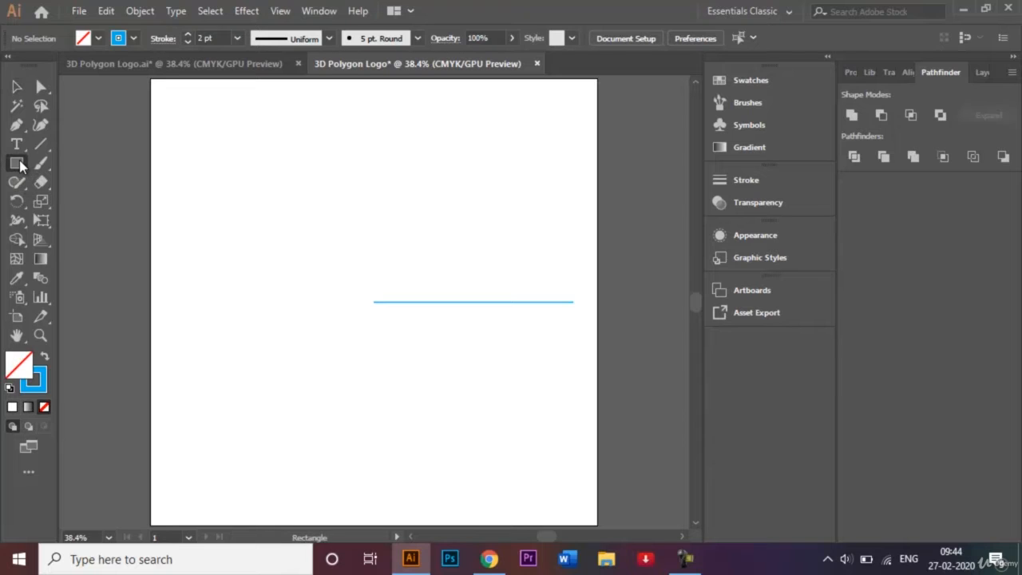
{"action": "left_click", "coordinate": [134, 39]}
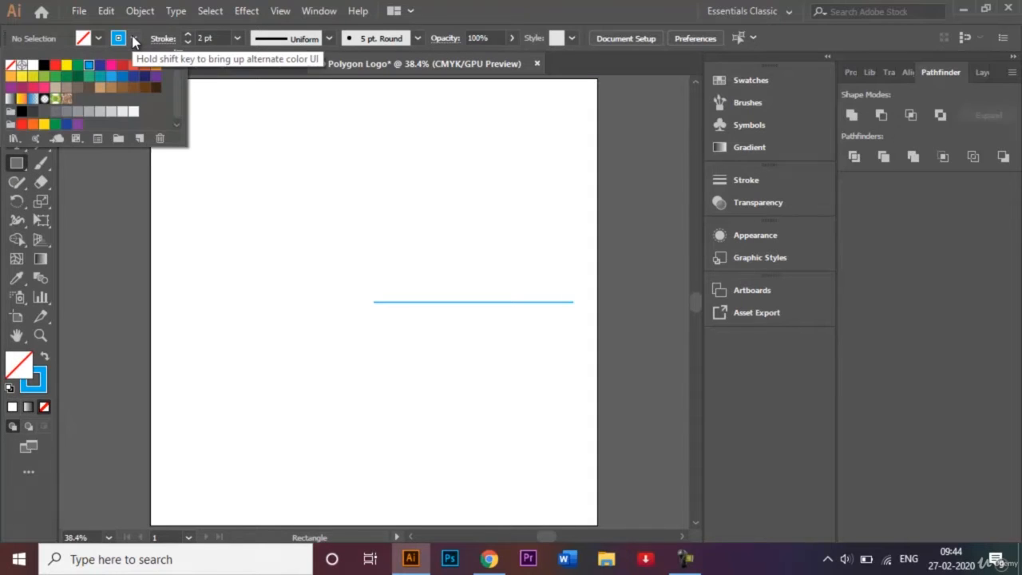
{"action": "left_click", "coordinate": [44, 65]}
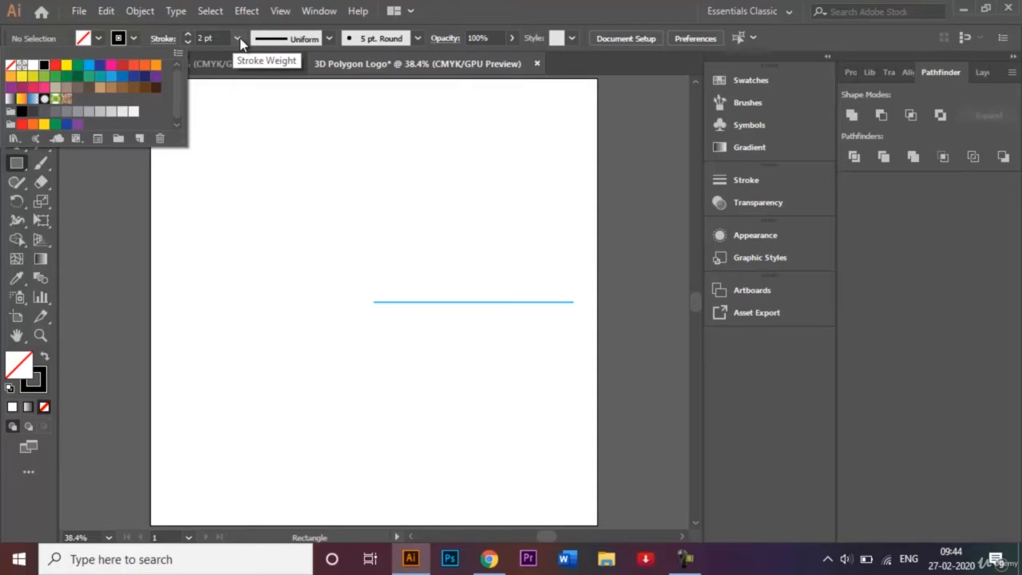
{"action": "left_click", "coordinate": [273, 235]}
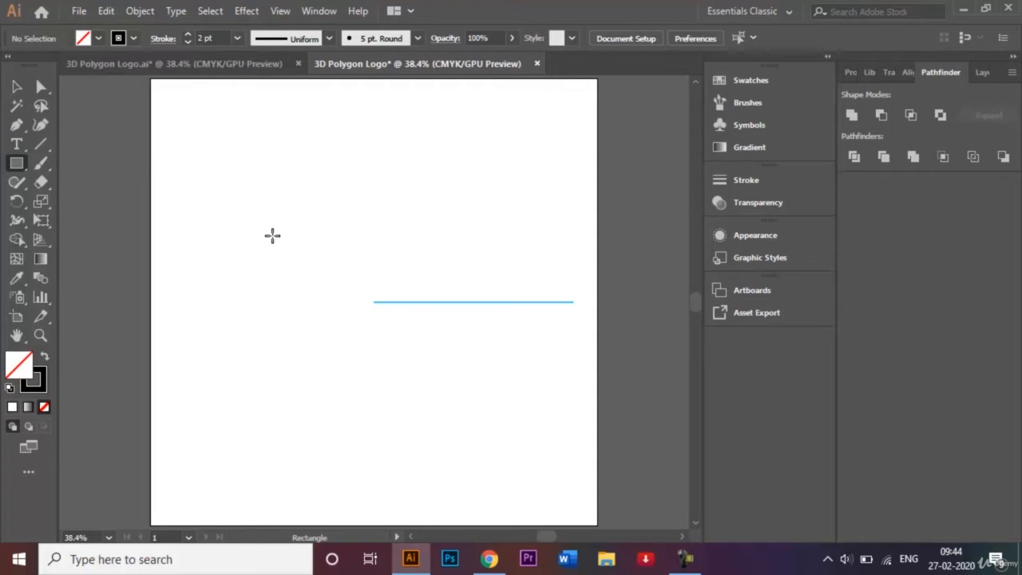
{"action": "left_click", "coordinate": [340, 298]}
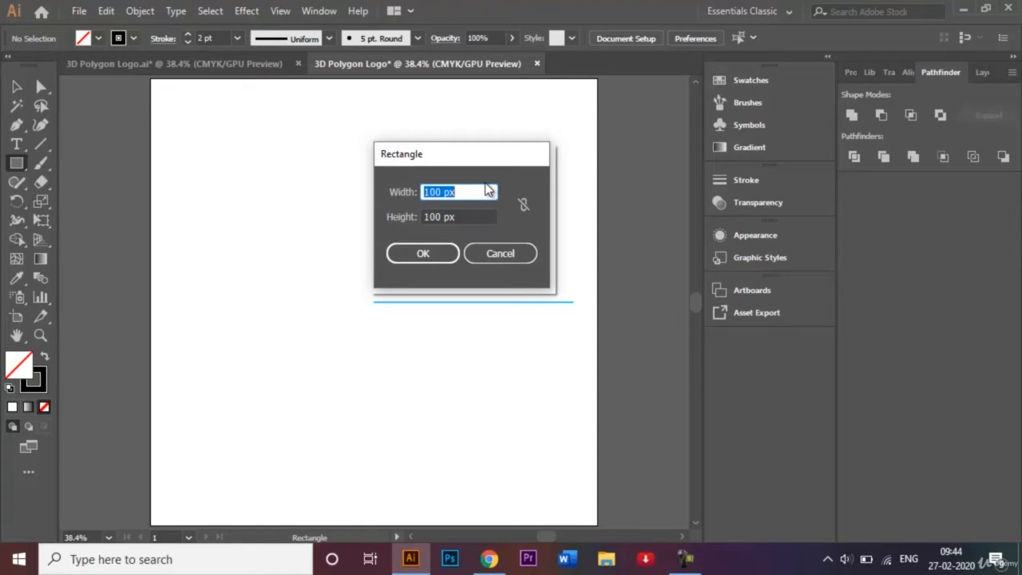
{"action": "left_click", "coordinate": [430, 192]}
{"action": "key", "text": "BackSpace"}
{"action": "type", "text": "4"}
{"action": "left_click", "coordinate": [428, 216]}
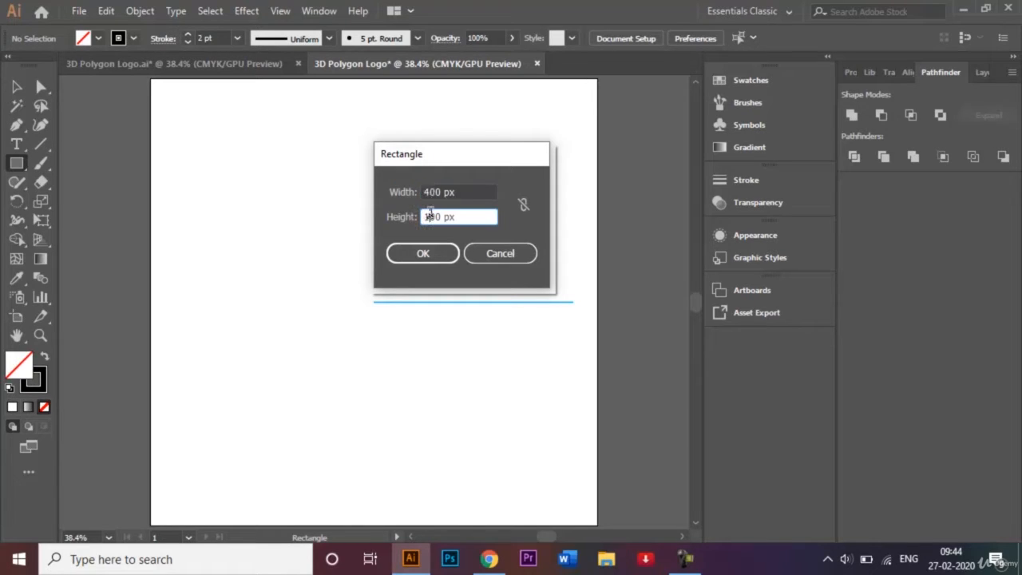
{"action": "key", "text": "BackSpace"}
{"action": "type", "text": "4"}
{"action": "key", "text": "Return"}
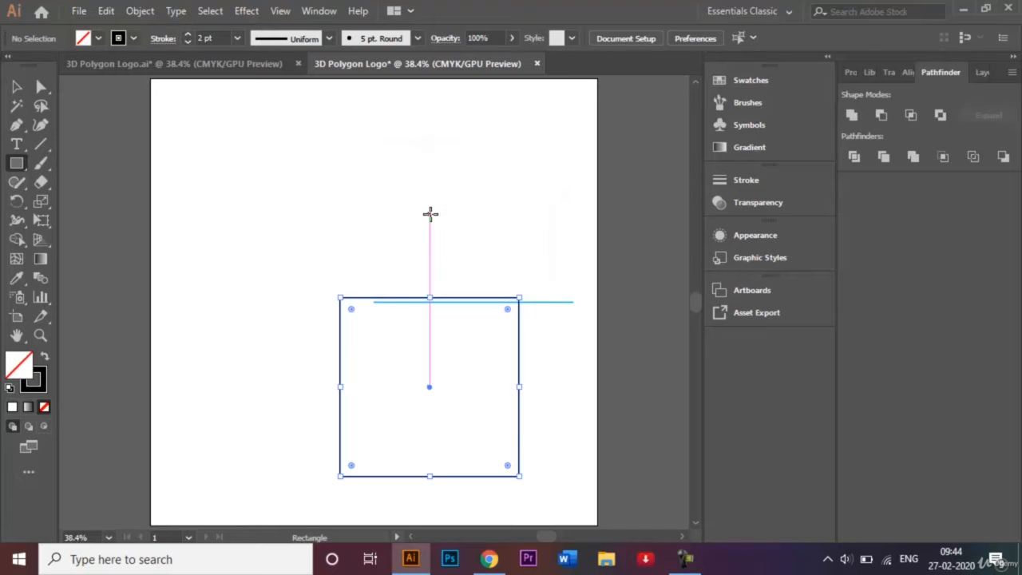
Move the 400 px square up and left so its center is level with the blue line, just beyond the line's left end
{"action": "left_click", "coordinate": [16, 88]}
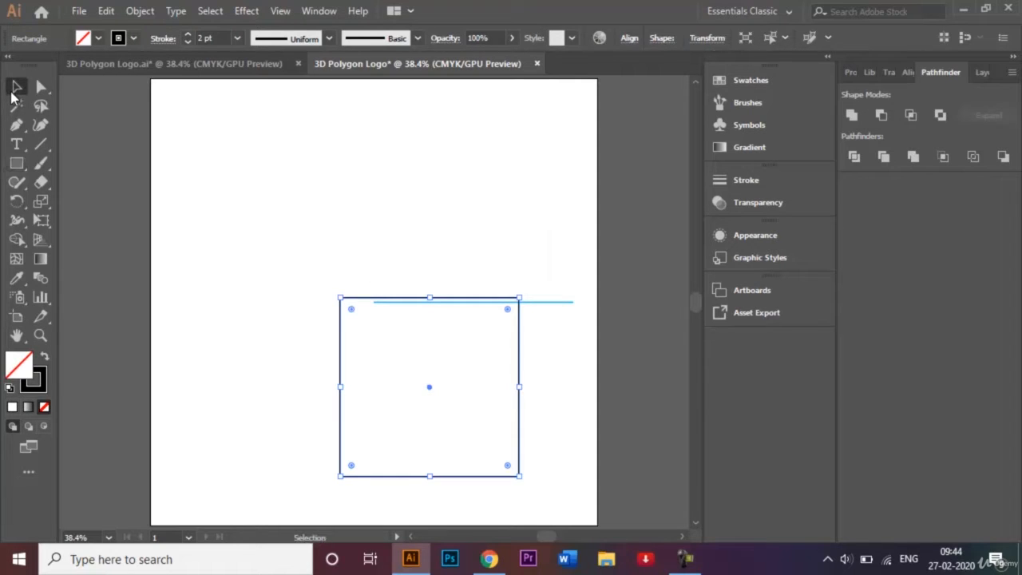
{"action": "left_click_drag", "start_coordinate": [429, 390], "coordinate": [343, 302]}
{"action": "left_click", "coordinate": [442, 247]}
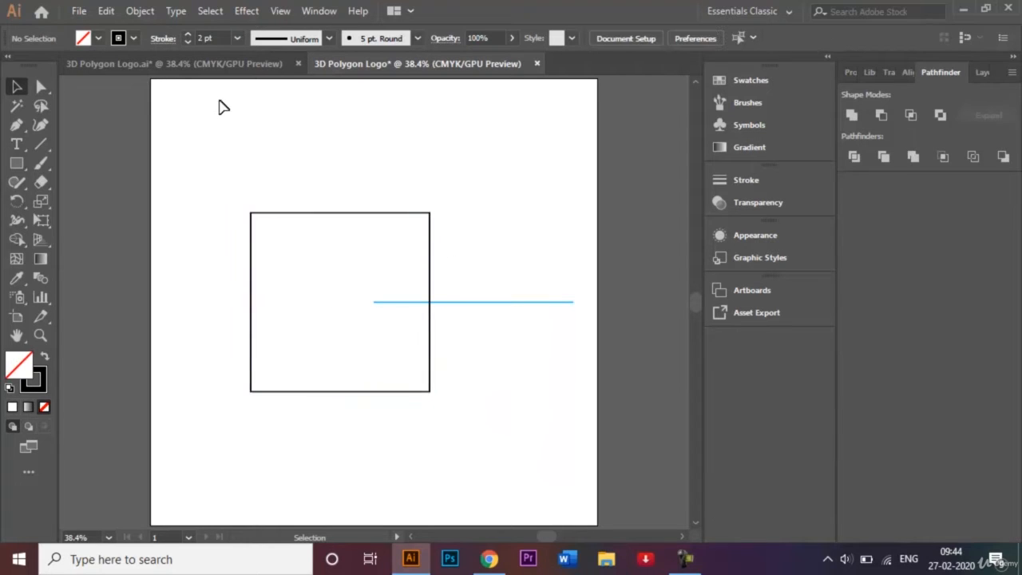
Create a 150 x 150 px square starting from the center point of the large square
{"action": "left_click", "coordinate": [17, 164]}
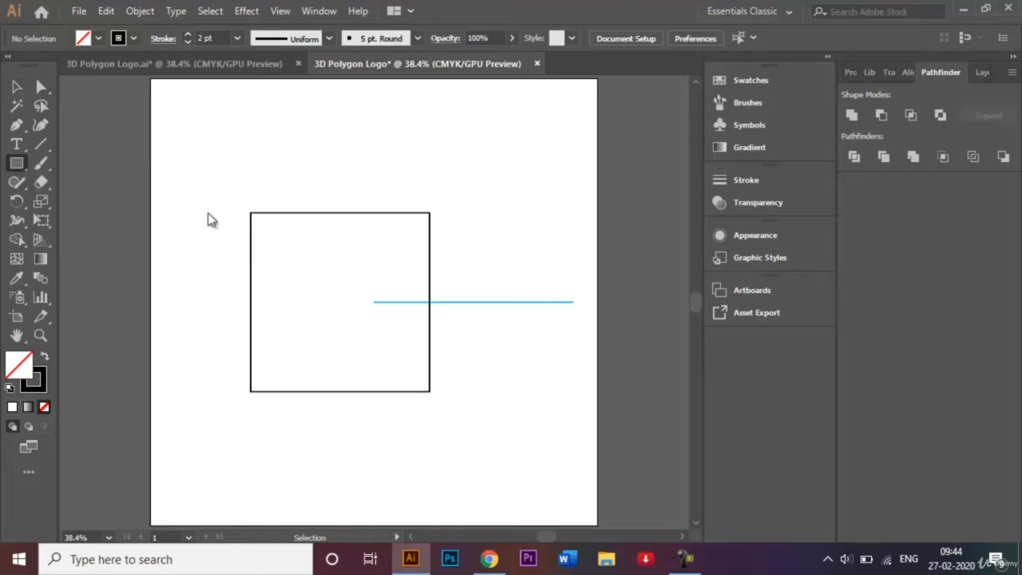
{"action": "left_click", "coordinate": [339, 301]}
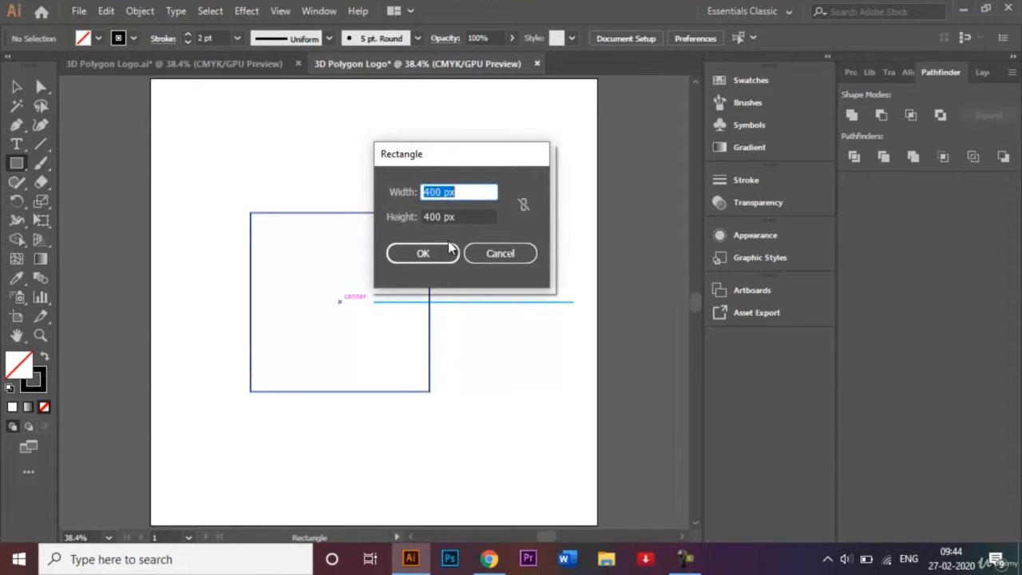
{"action": "left_click", "coordinate": [437, 190]}
{"action": "double_click", "coordinate": [437, 190]}
{"action": "type", "text": "100"}
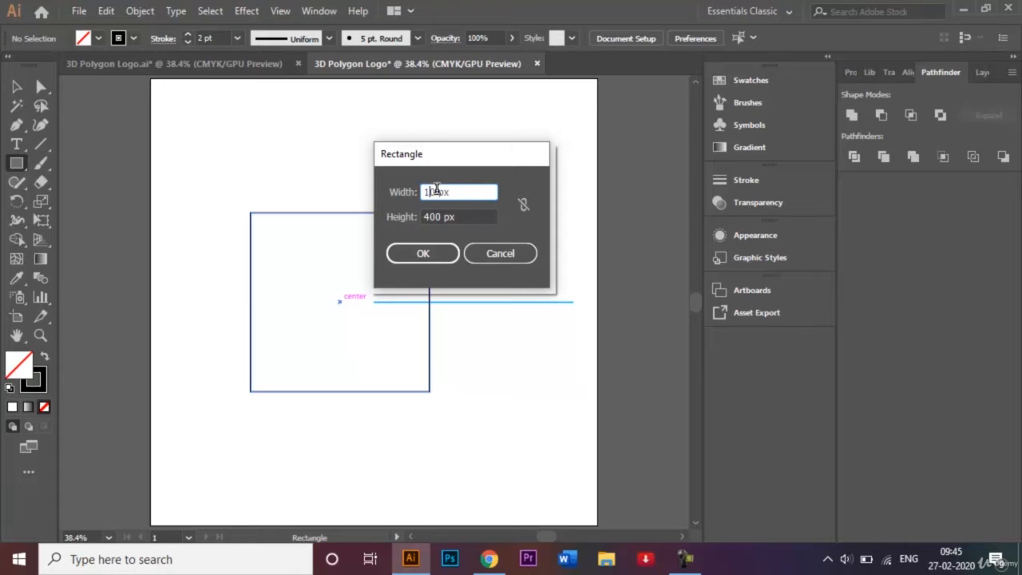
{"action": "type", "text": "0"}
{"action": "double_click", "coordinate": [435, 215]}
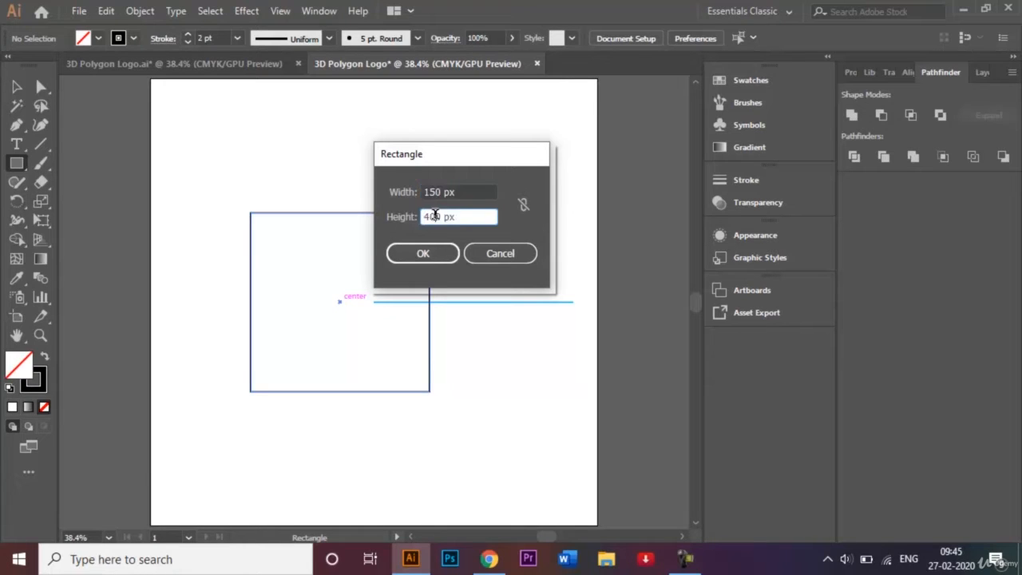
{"action": "type", "text": "150"}
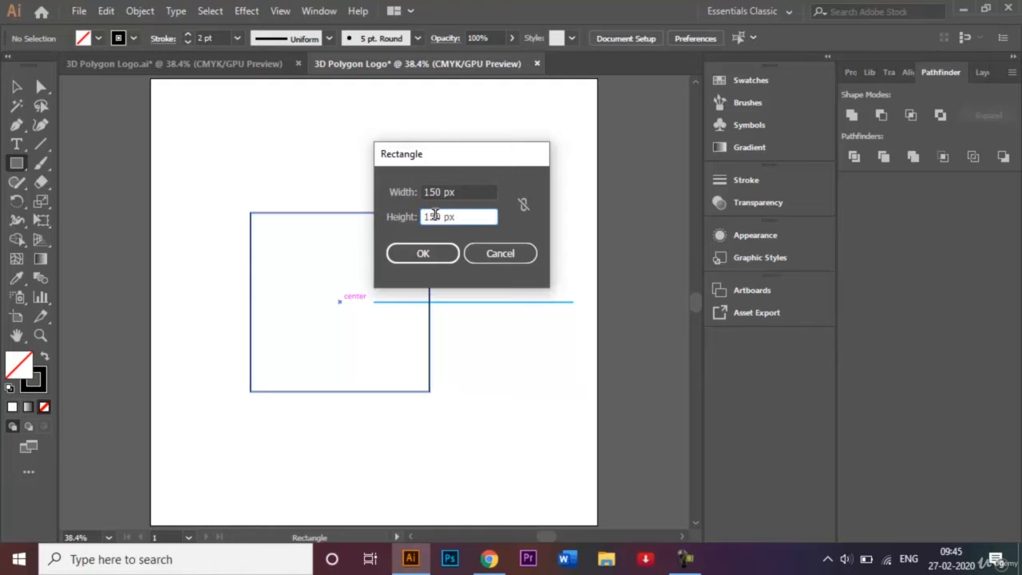
{"action": "key", "text": "Return"}
Move the small square so its center snaps to the large square's center, and deselect it
{"action": "left_click", "coordinate": [16, 88]}
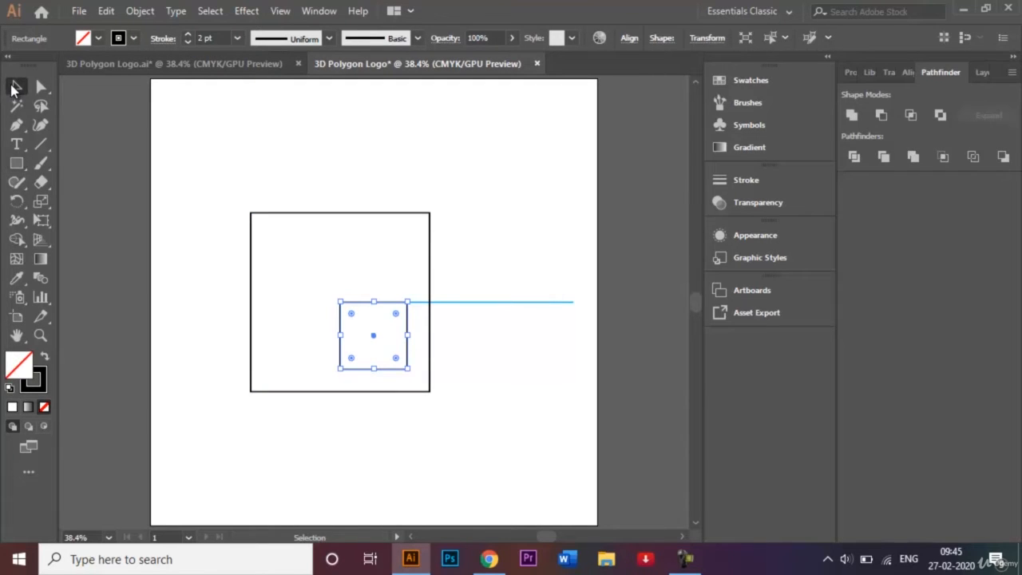
{"action": "left_click_drag", "start_coordinate": [372, 337], "coordinate": [340, 304]}
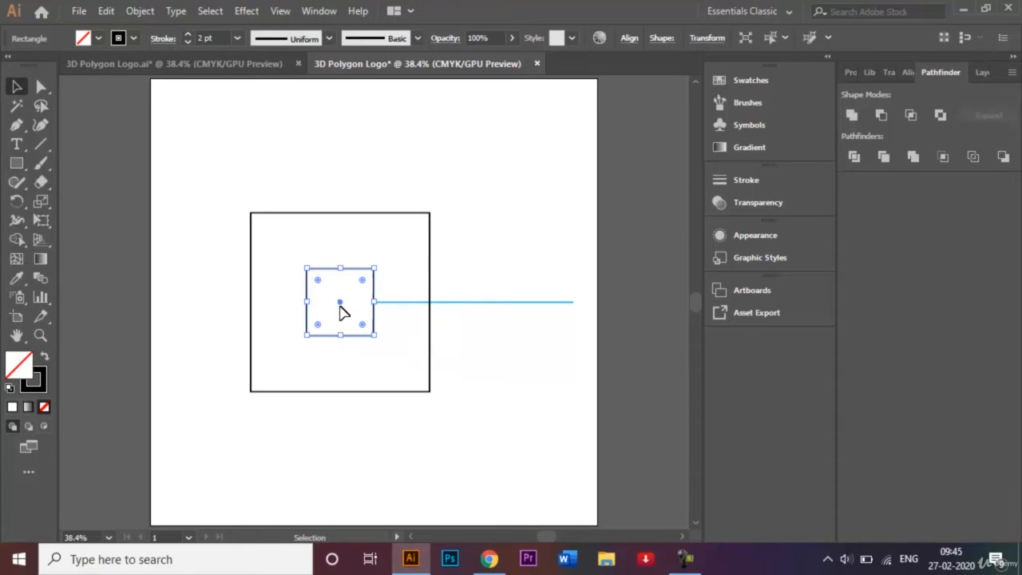
{"action": "left_click", "coordinate": [525, 227]}
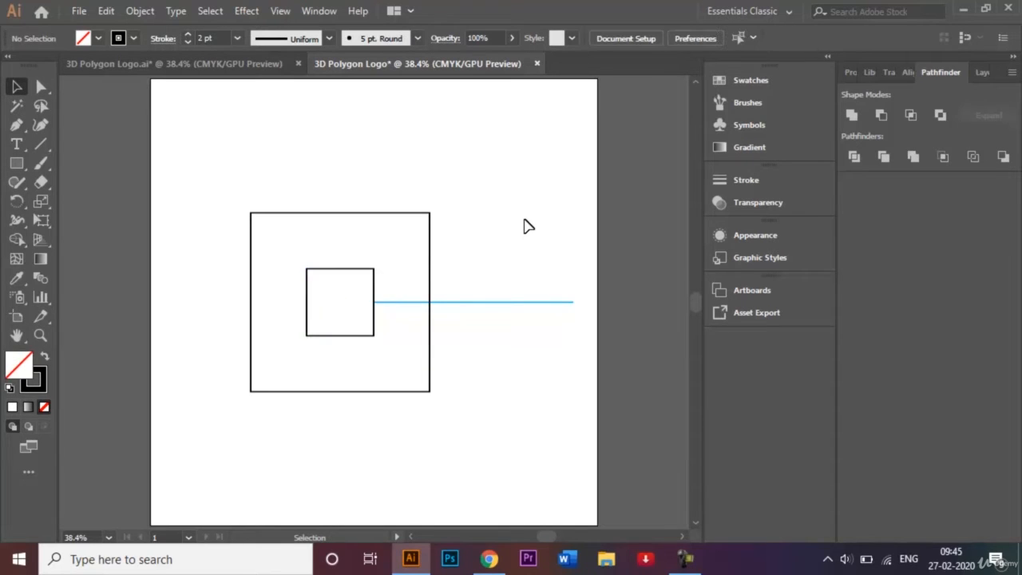
Select the small square and set the Blend tool's spacing to Specified Steps with a value of 4
{"action": "left_click", "coordinate": [343, 271]}
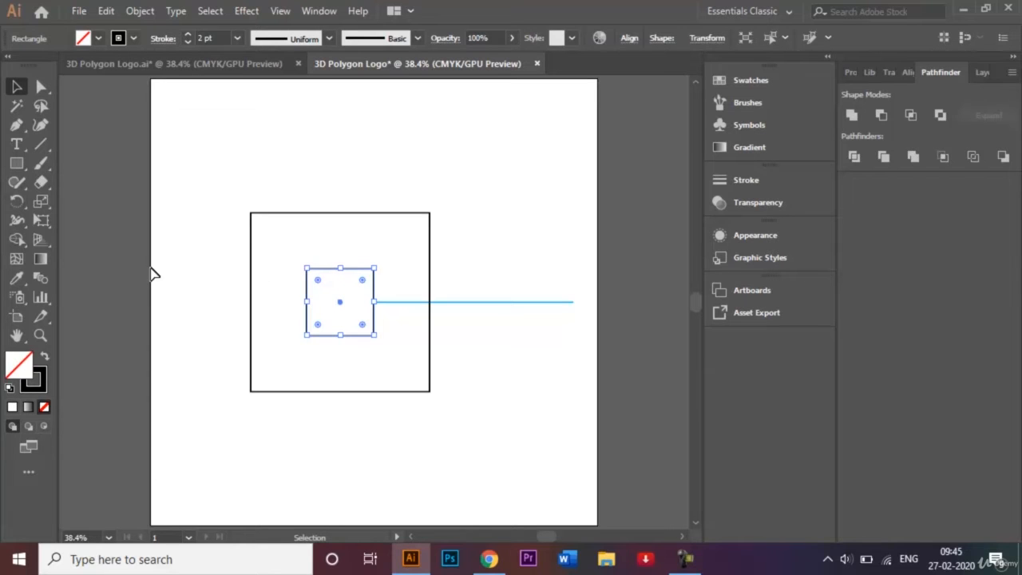
{"action": "left_click", "coordinate": [42, 276]}
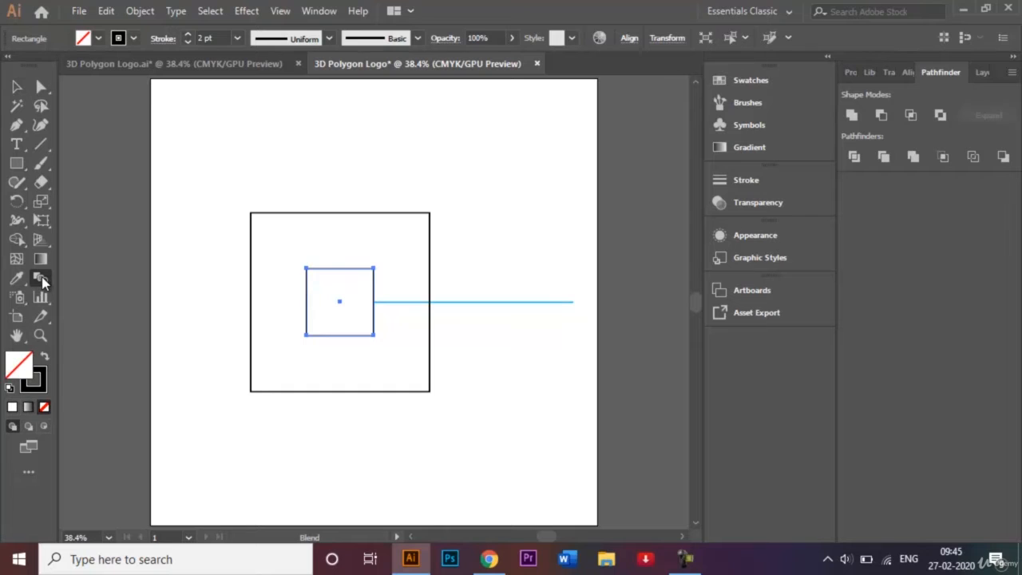
{"action": "double_click", "coordinate": [41, 277]}
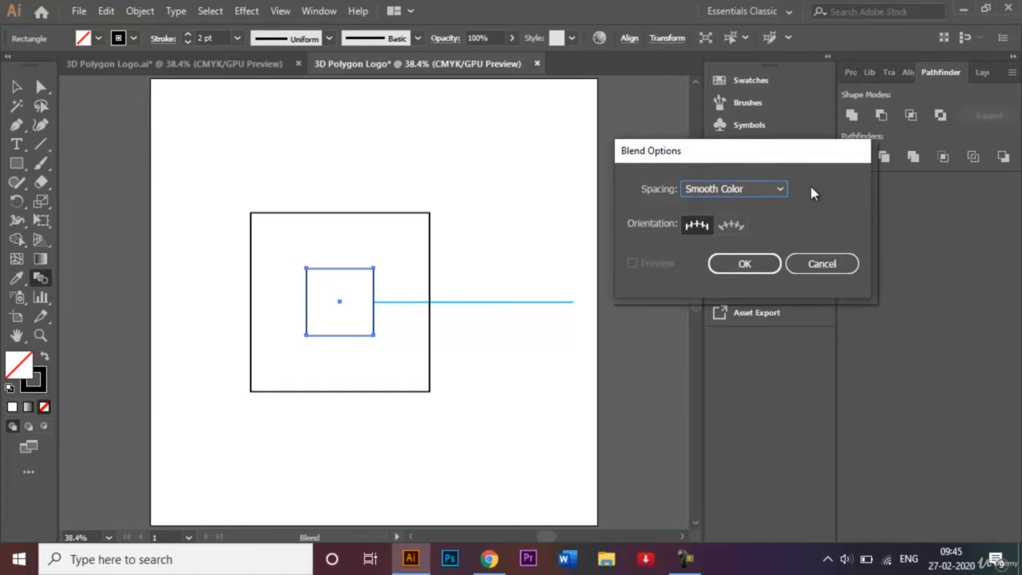
{"action": "left_click", "coordinate": [771, 188]}
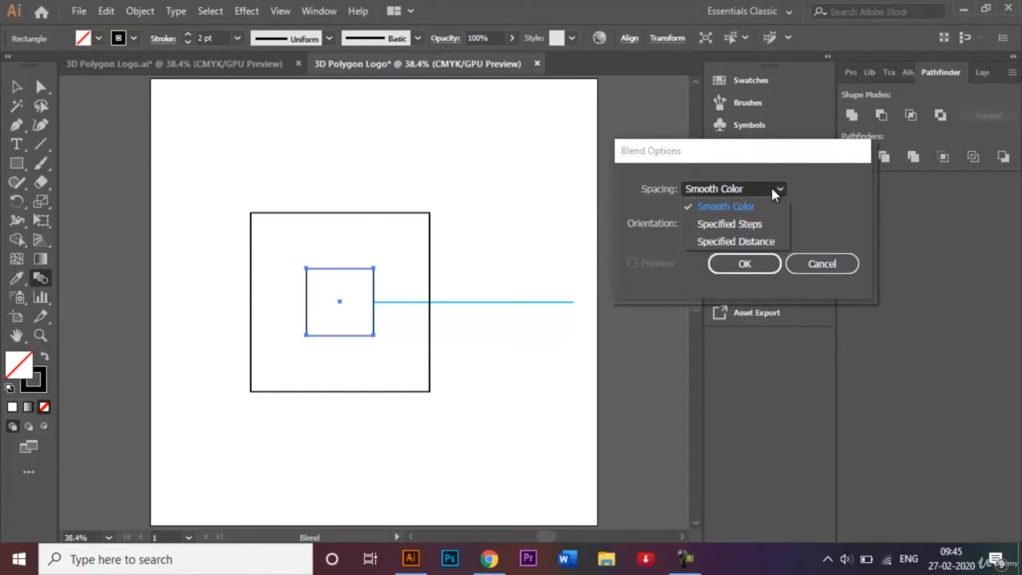
{"action": "left_click", "coordinate": [731, 224]}
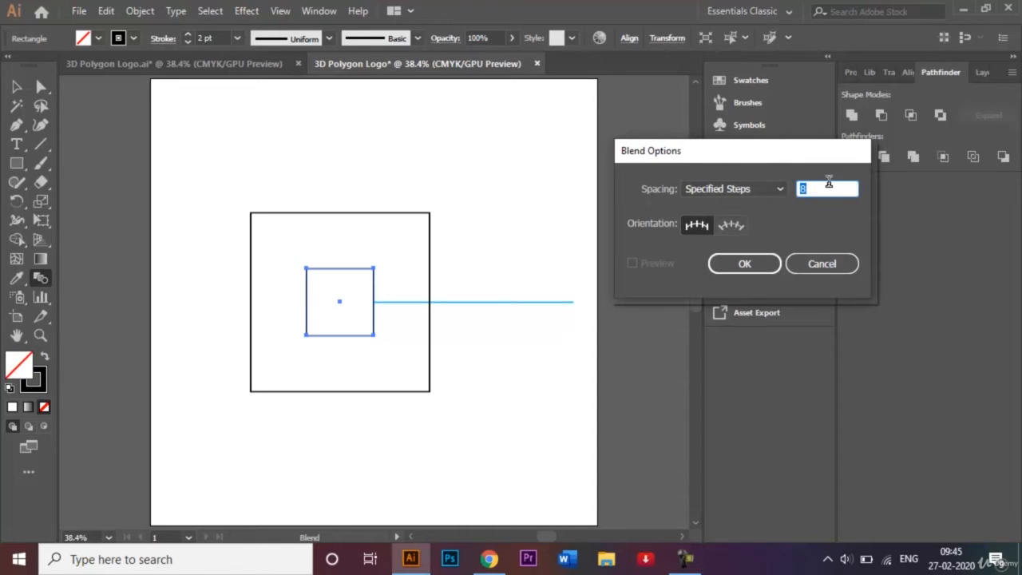
{"action": "key", "text": "BackSpace"}
{"action": "type", "text": "4"}
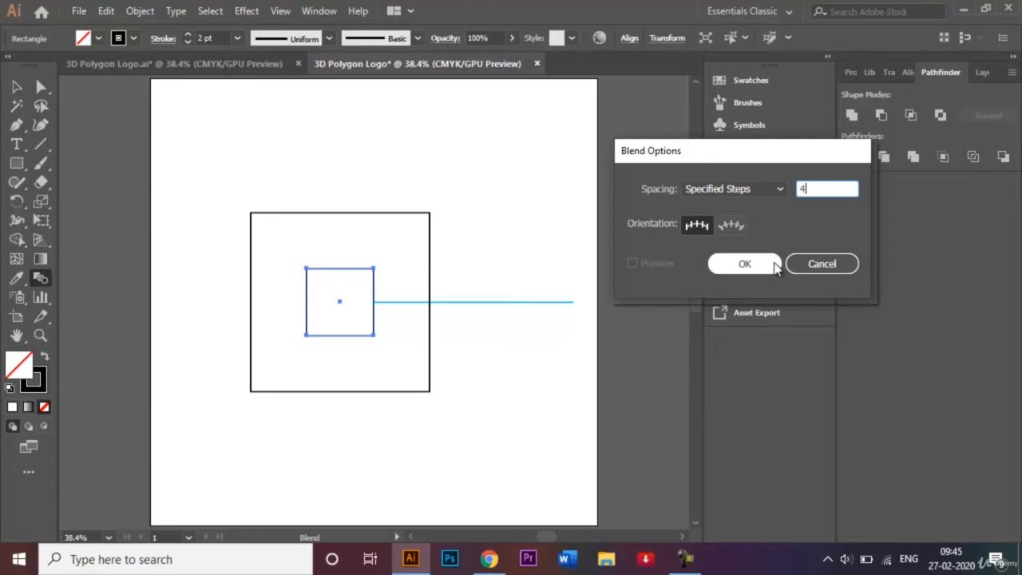
{"action": "left_click", "coordinate": [745, 264]}
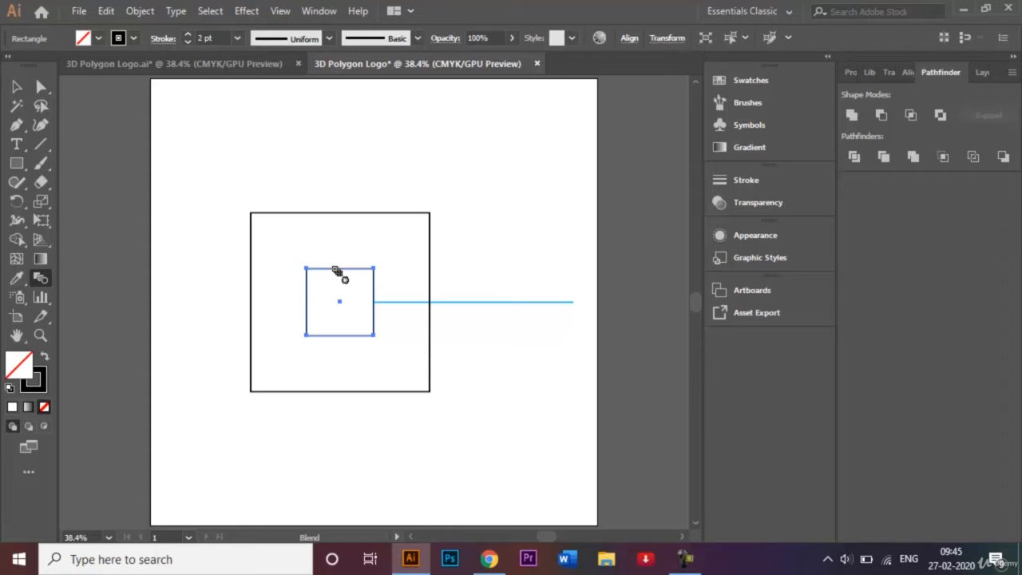
Blend the small square with the large one, undoing the twisted attempt, so that evenly spaced, unrotated squares fill the gap, and deselect
{"action": "left_click", "coordinate": [354, 219]}
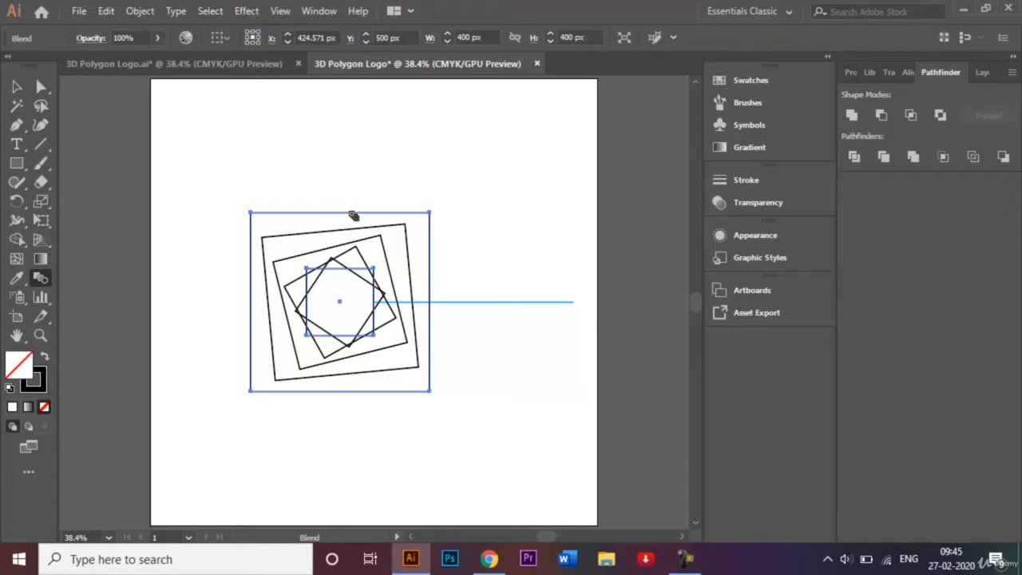
{"action": "key", "text": "ctrl+z"}
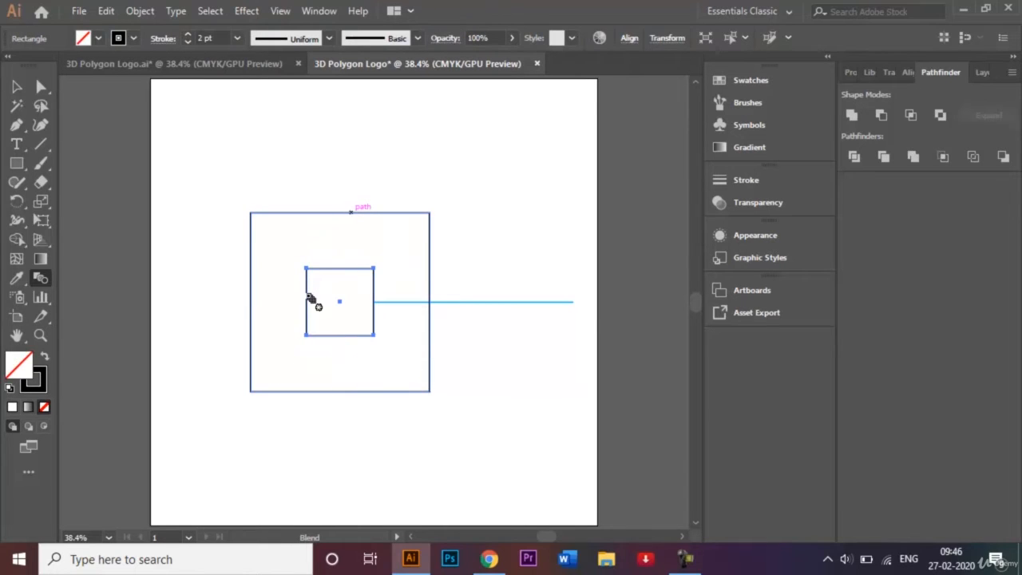
{"action": "left_click", "coordinate": [253, 301]}
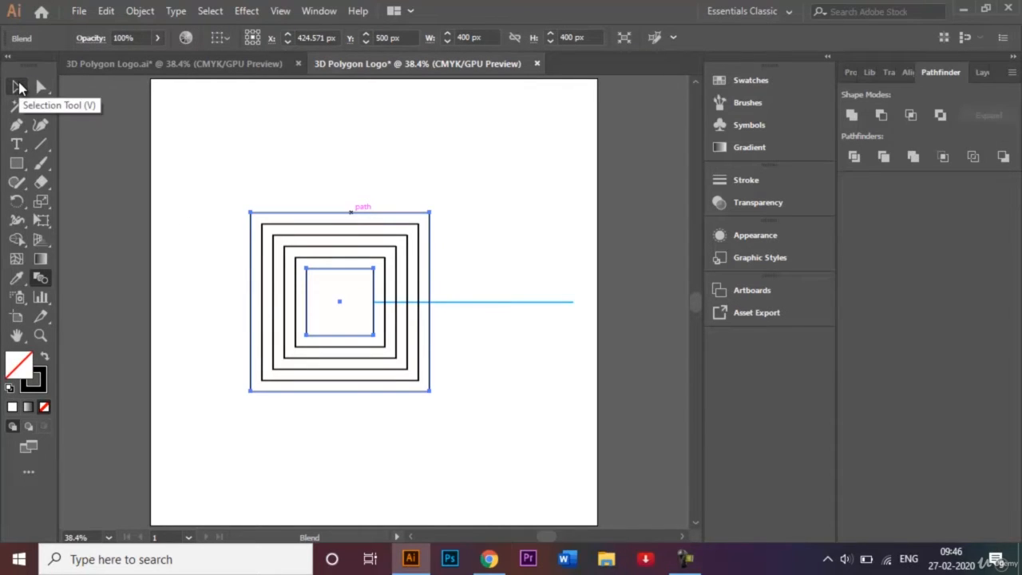
{"action": "left_click", "coordinate": [18, 88]}
{"action": "left_click", "coordinate": [326, 152]}
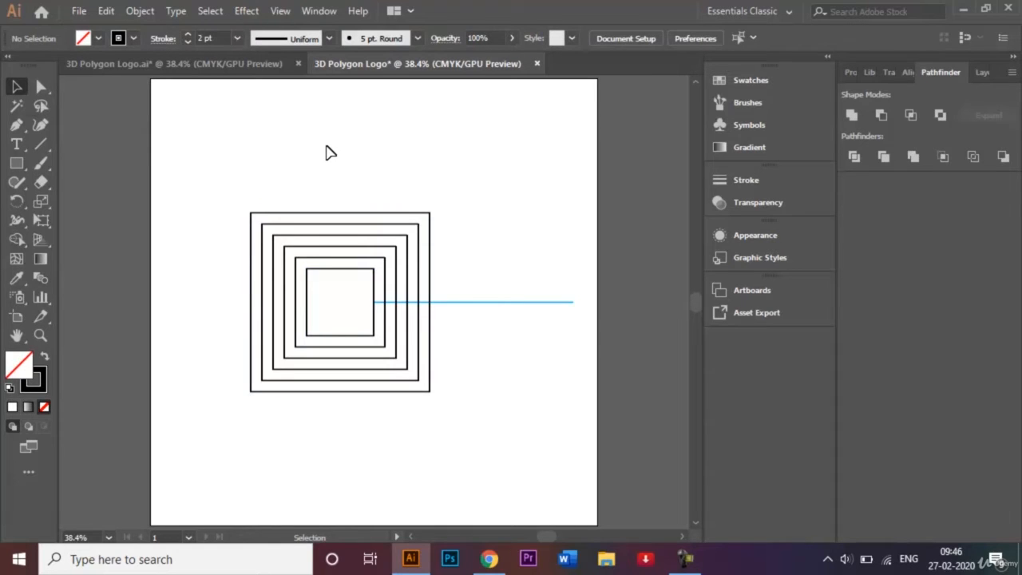
Expand the blend's object, fill and stroke, and ungroup it into separate squares
{"action": "left_click", "coordinate": [431, 216]}
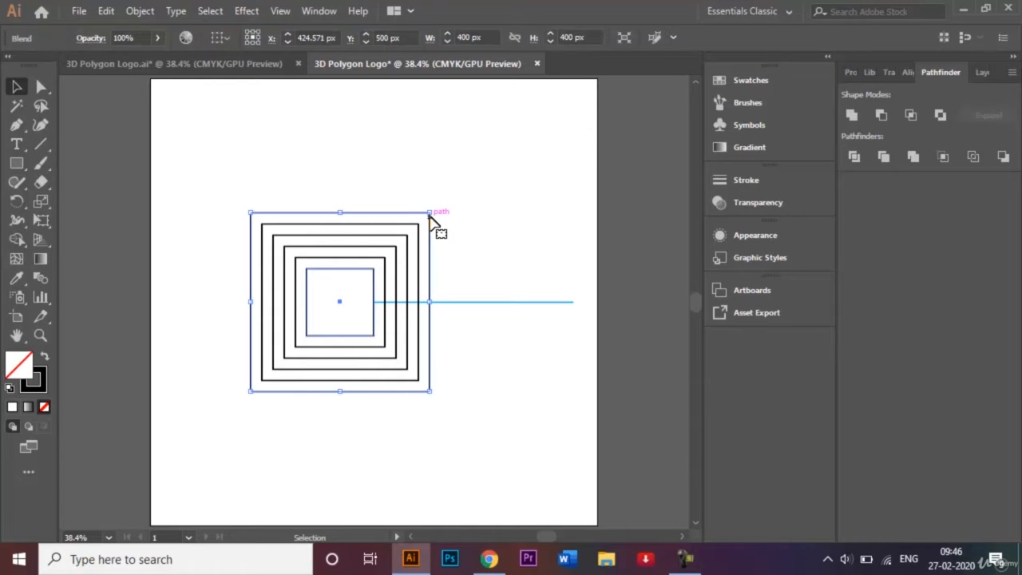
{"action": "left_click", "coordinate": [140, 11]}
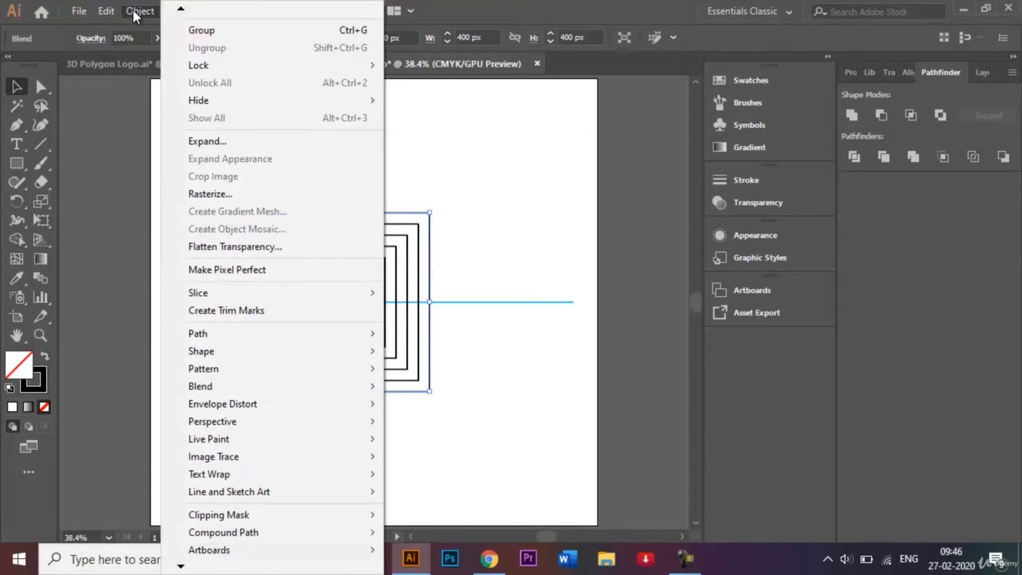
{"action": "left_click", "coordinate": [260, 143]}
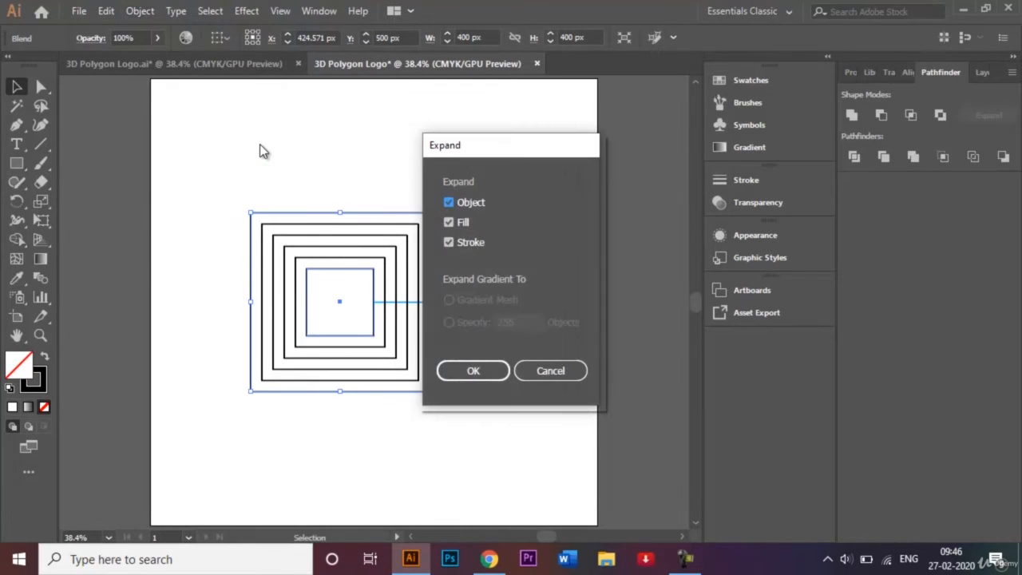
{"action": "left_click", "coordinate": [474, 371]}
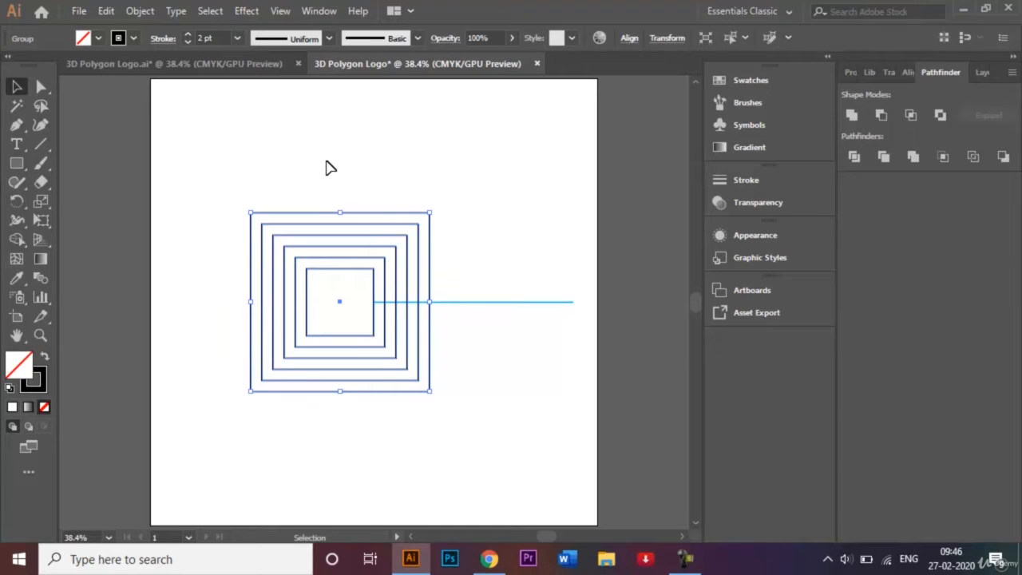
{"action": "right_click", "coordinate": [417, 251]}
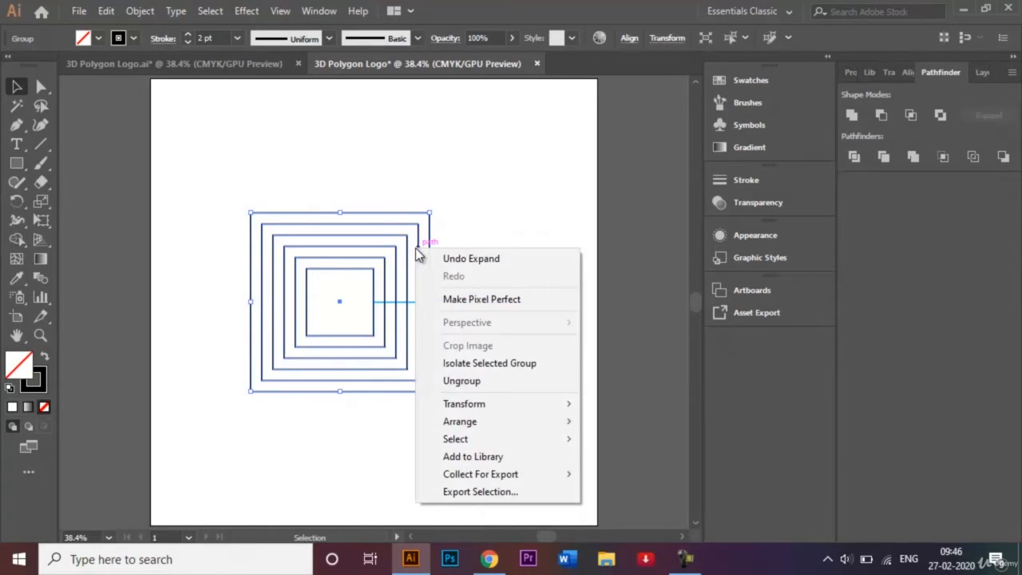
{"action": "left_click", "coordinate": [484, 380]}
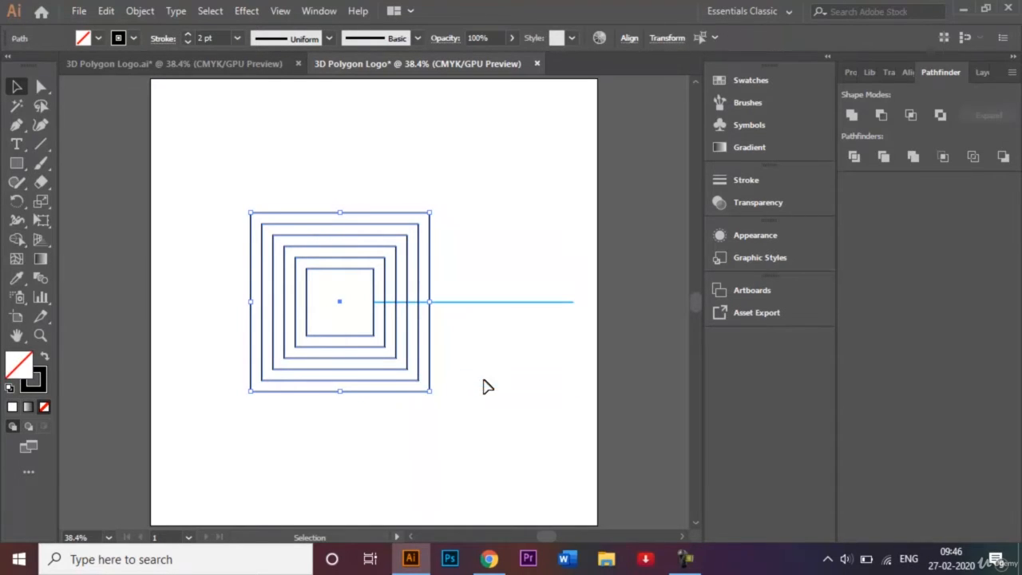
{"action": "left_click", "coordinate": [509, 214]}
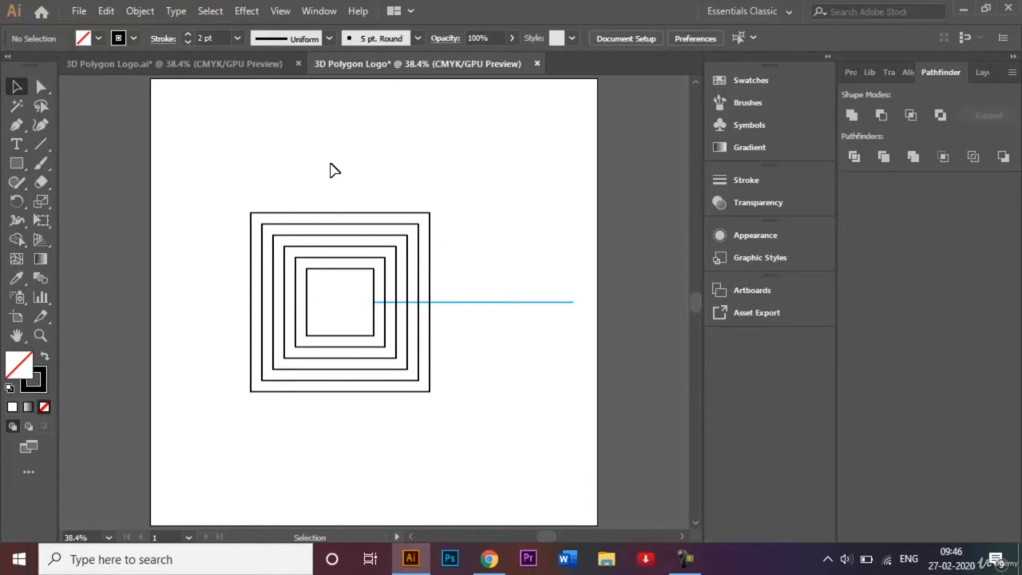
Check the finished logo in 3D Polygon Logo.ai, and set the stroke color to red in the working document with nothing selected
{"action": "left_click", "coordinate": [233, 66]}
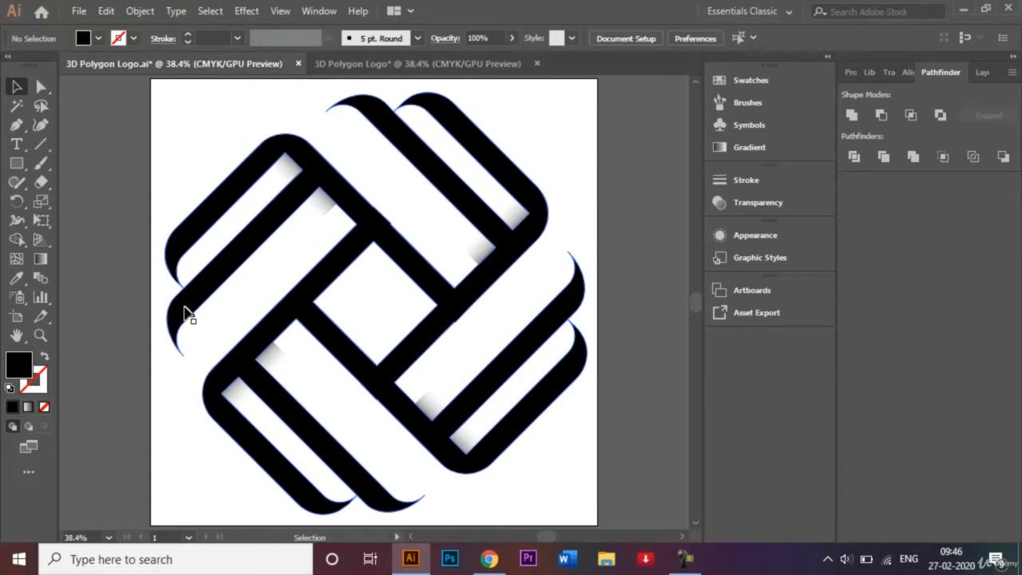
{"action": "left_click", "coordinate": [379, 64]}
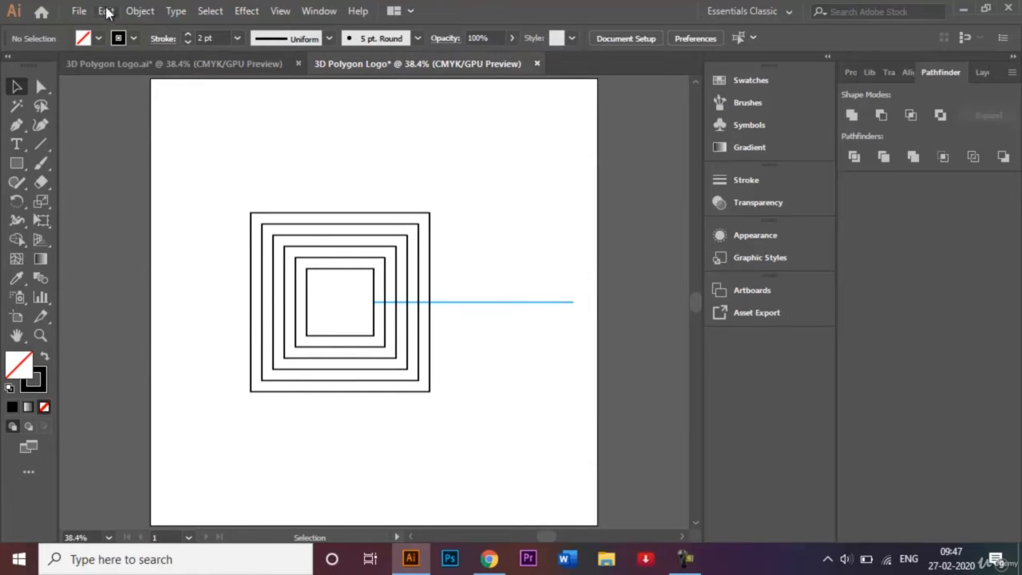
{"action": "left_click", "coordinate": [134, 37]}
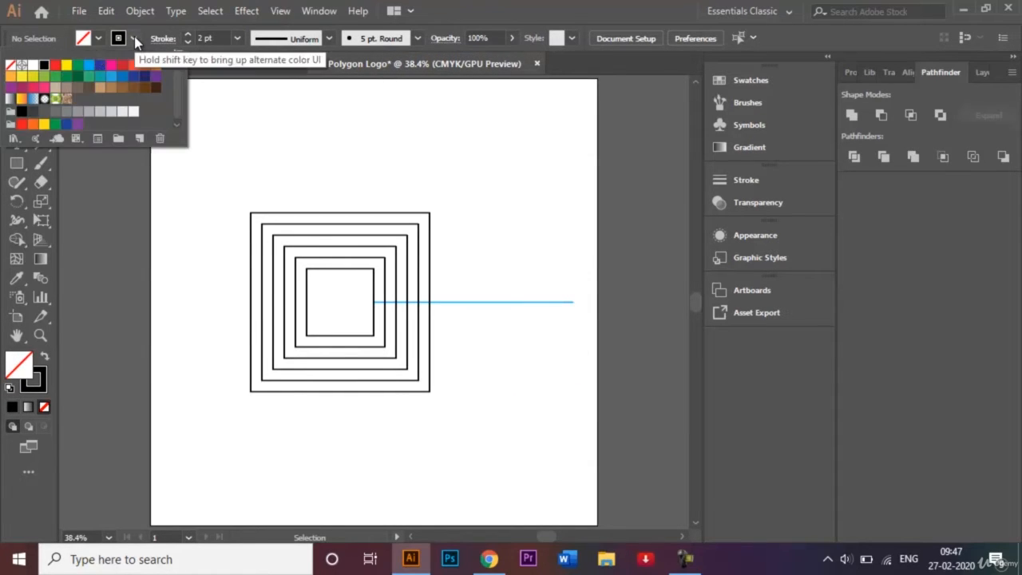
{"action": "left_click", "coordinate": [55, 66]}
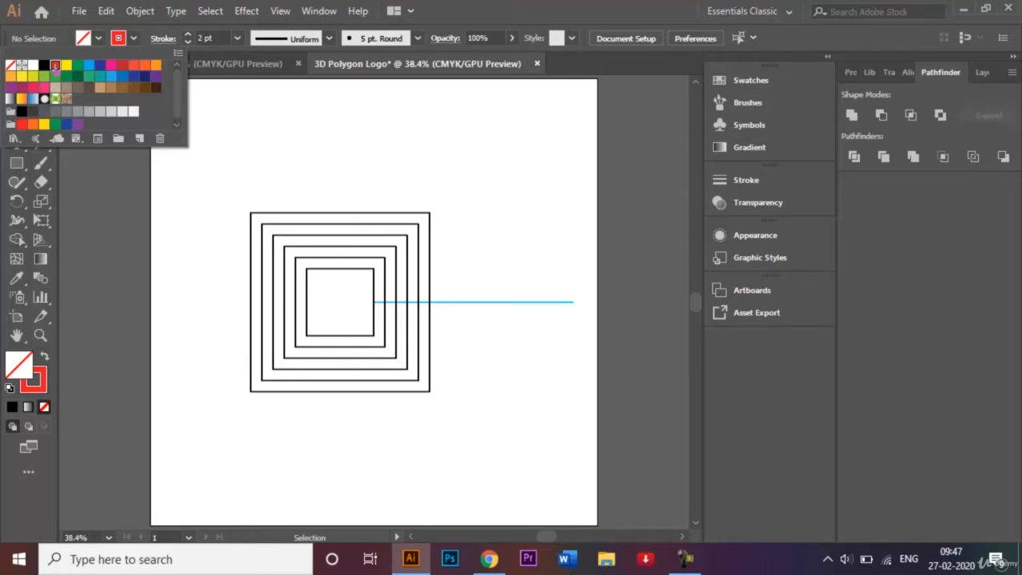
{"action": "left_click", "coordinate": [182, 192]}
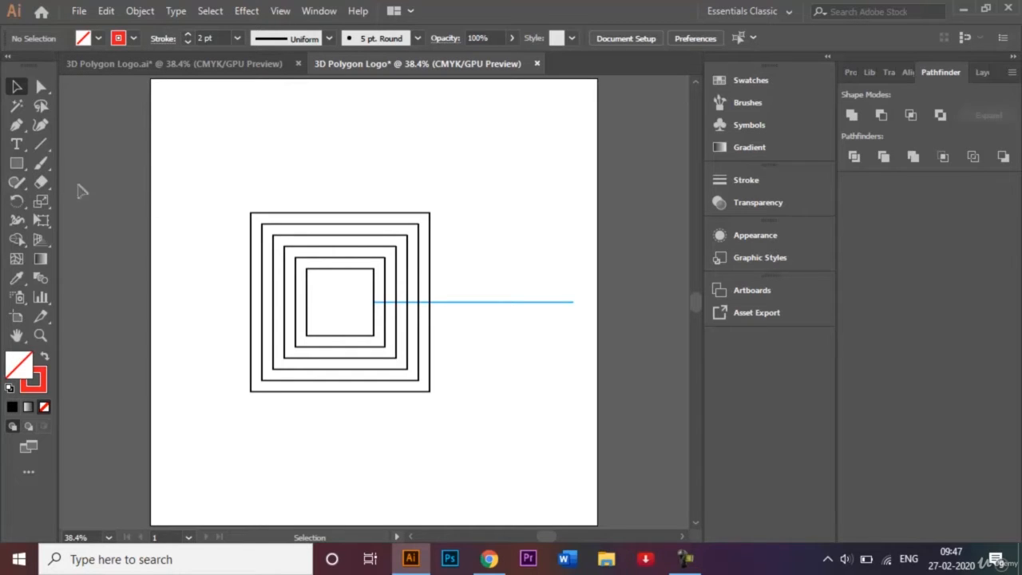
Draw red lines extending the top edges leftward and the left edges upward from the second-smallest and second-largest squares, past the outer square
{"action": "left_click", "coordinate": [42, 143]}
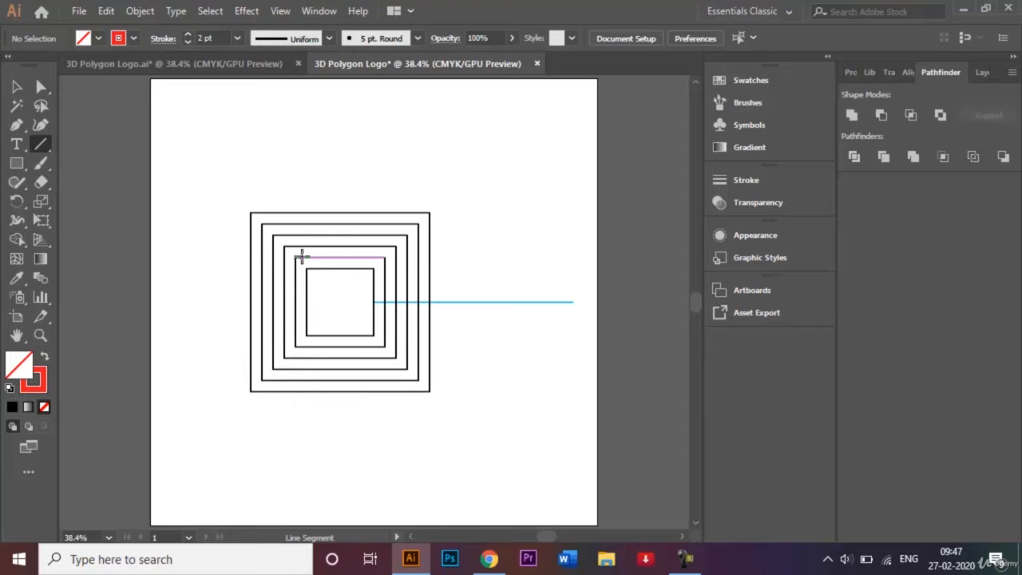
{"action": "left_click_drag", "start_coordinate": [301, 256], "coordinate": [226, 258]}
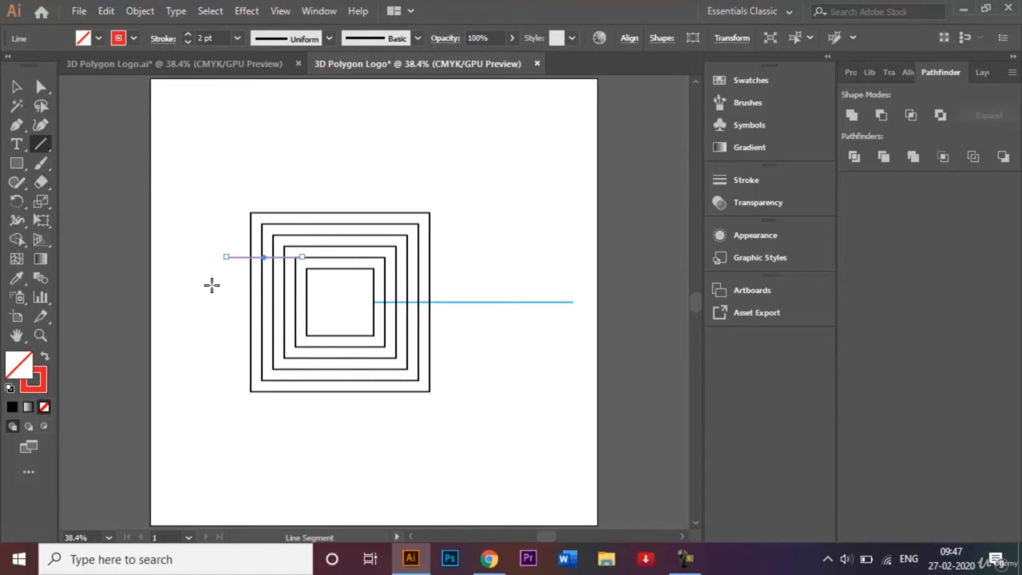
{"action": "left_click", "coordinate": [297, 278]}
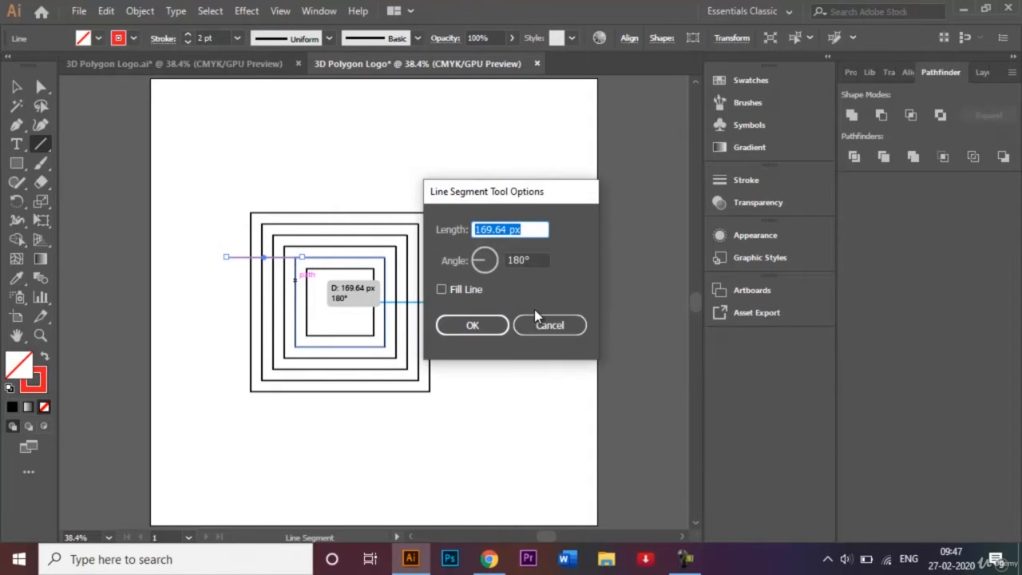
{"action": "left_click", "coordinate": [536, 317]}
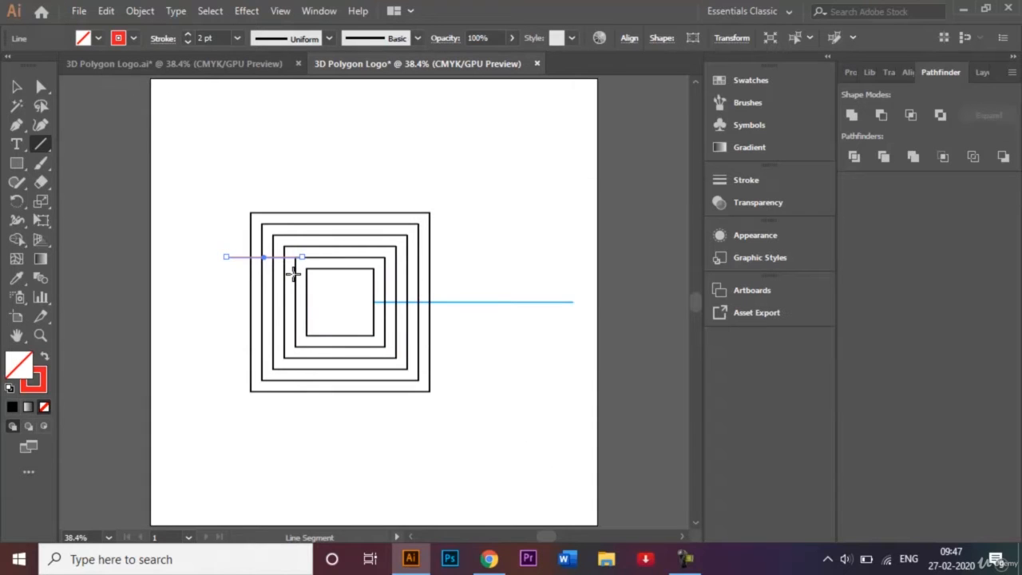
{"action": "left_click_drag", "start_coordinate": [295, 275], "coordinate": [294, 187]}
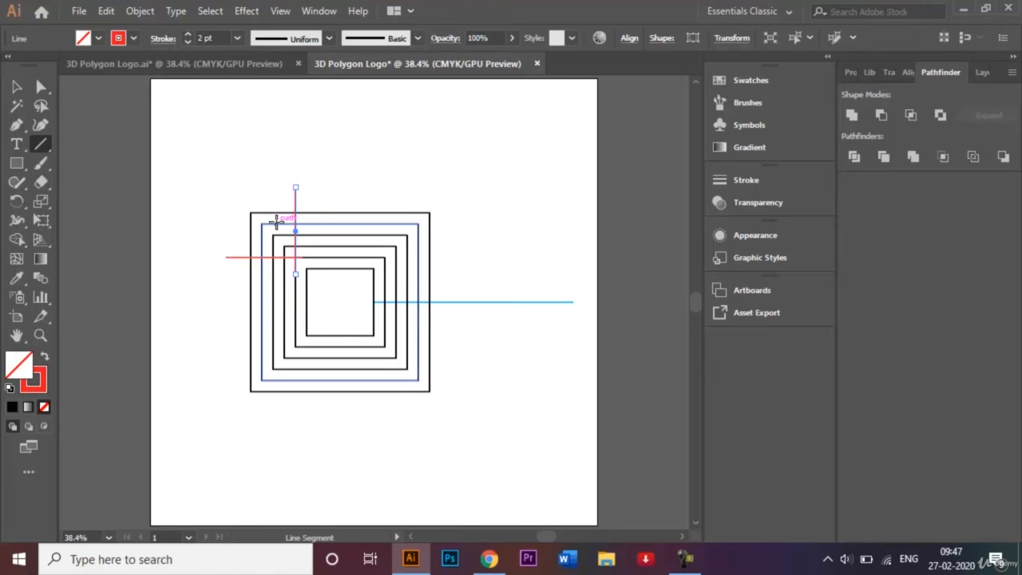
{"action": "left_click_drag", "start_coordinate": [274, 225], "coordinate": [226, 223]}
{"action": "left_click_drag", "start_coordinate": [260, 223], "coordinate": [262, 187]}
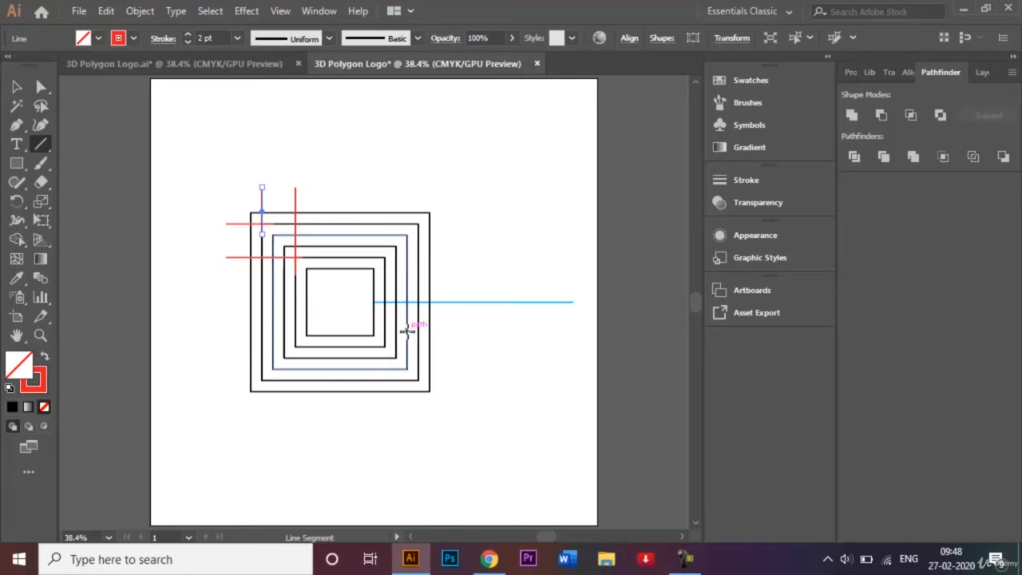
Draw red lines extending the two smallest squares' right edges upward and the smallest square's bottom edge rightward past the outer square, and deselect
{"action": "left_click_drag", "start_coordinate": [373, 281], "coordinate": [372, 189]}
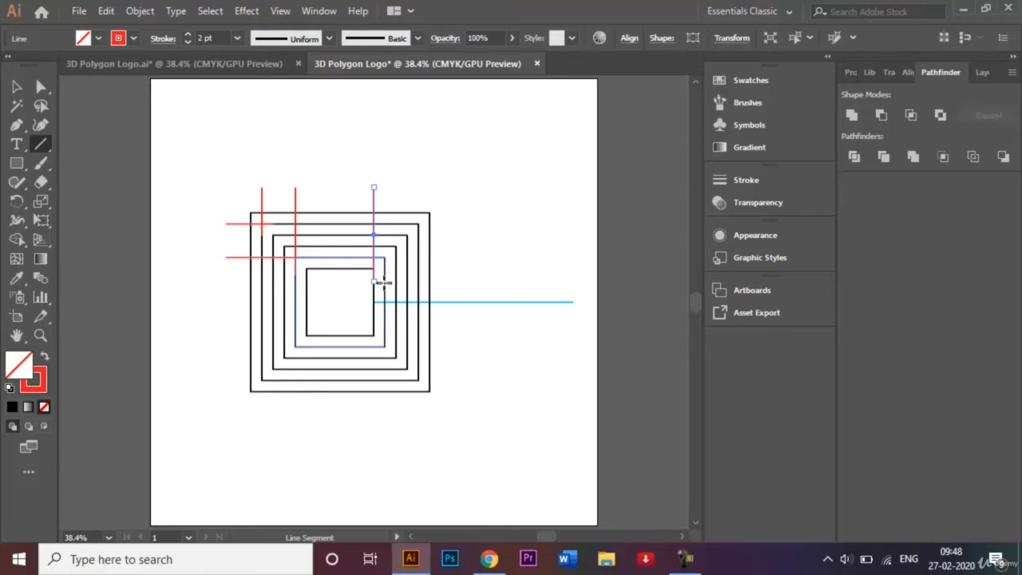
{"action": "left_click_drag", "start_coordinate": [386, 281], "coordinate": [386, 186]}
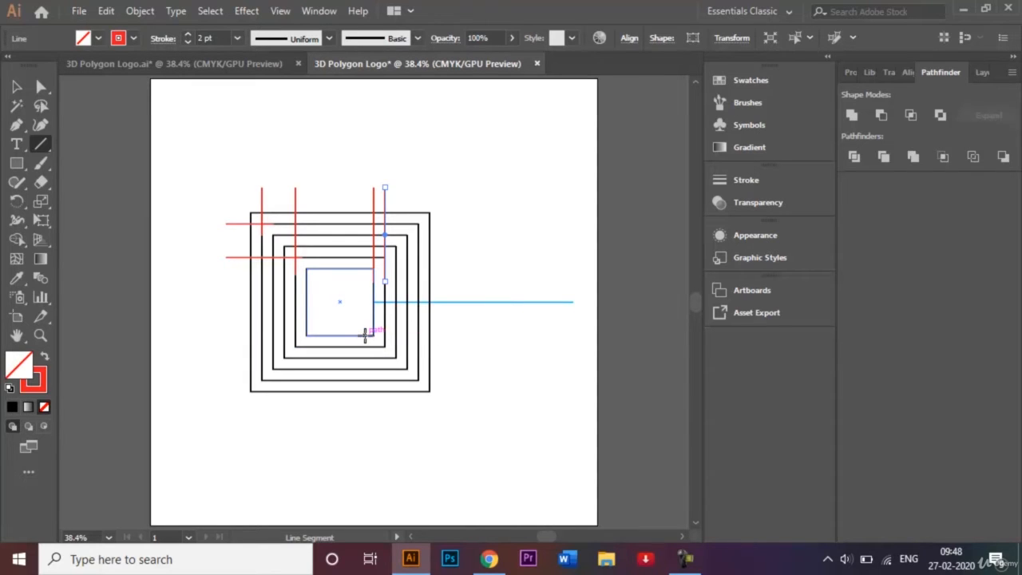
{"action": "left_click_drag", "start_coordinate": [365, 336], "coordinate": [474, 335]}
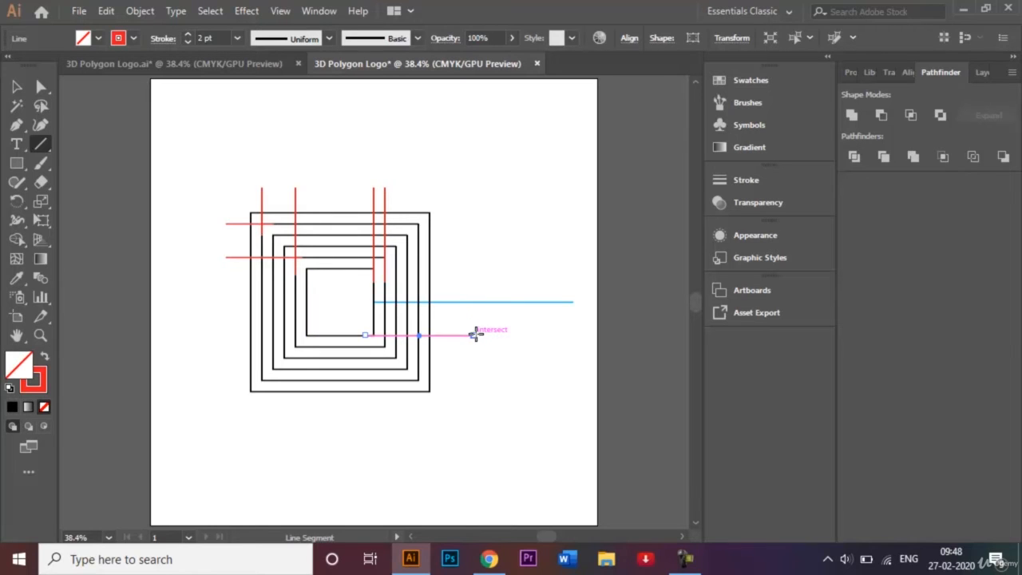
{"action": "left_click", "coordinate": [18, 87]}
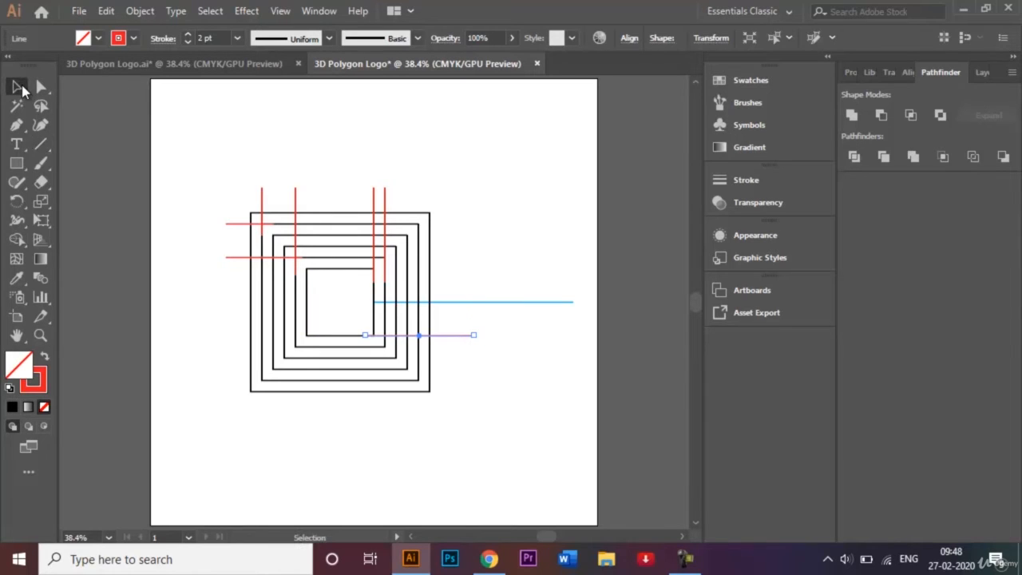
{"action": "left_click", "coordinate": [344, 115]}
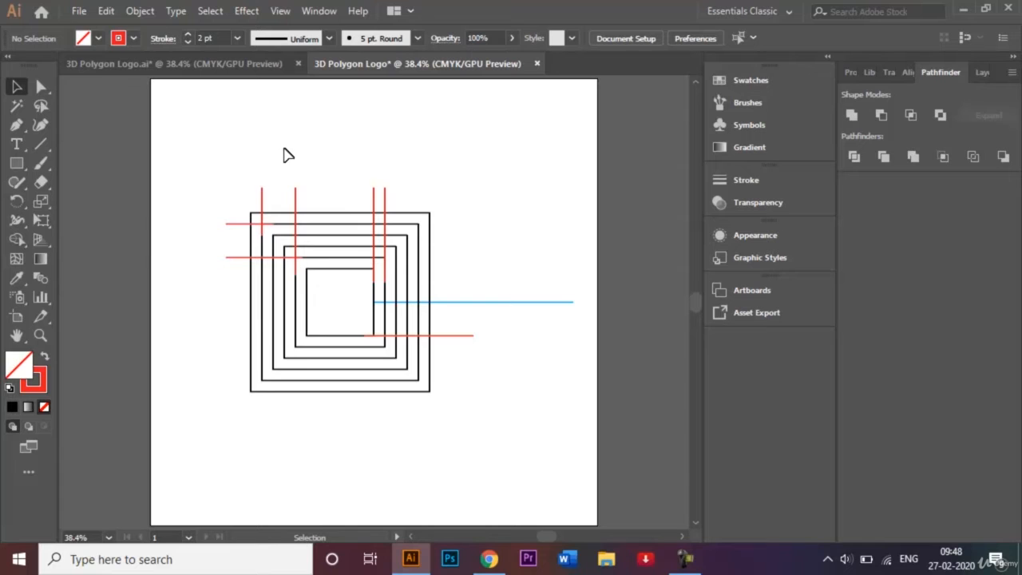
Check the finished logo in 3D Polygon Logo.ai, and create a 75 x 75 px circle right of the squares in the working document
{"action": "left_click", "coordinate": [209, 66]}
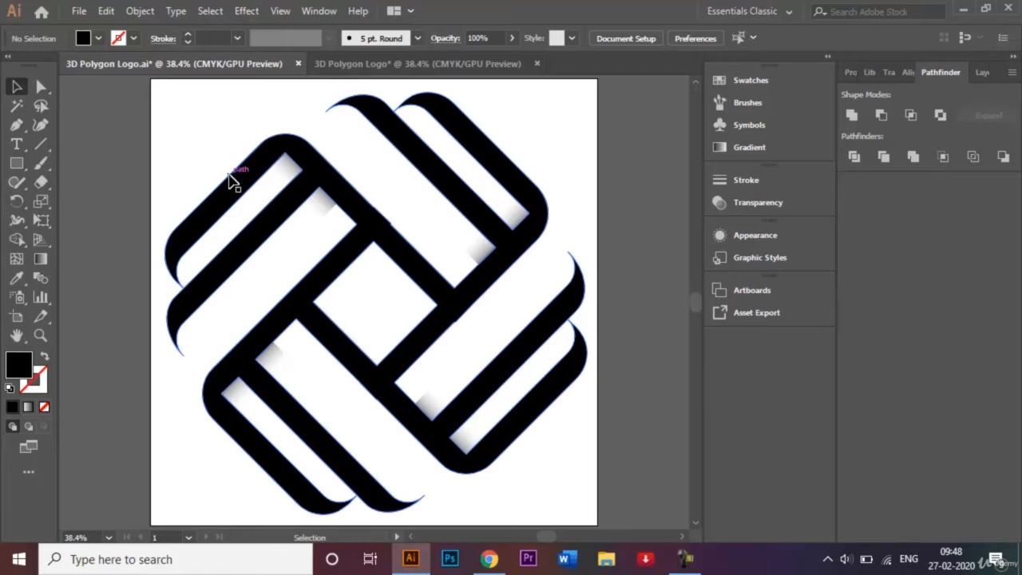
{"action": "left_click", "coordinate": [360, 65]}
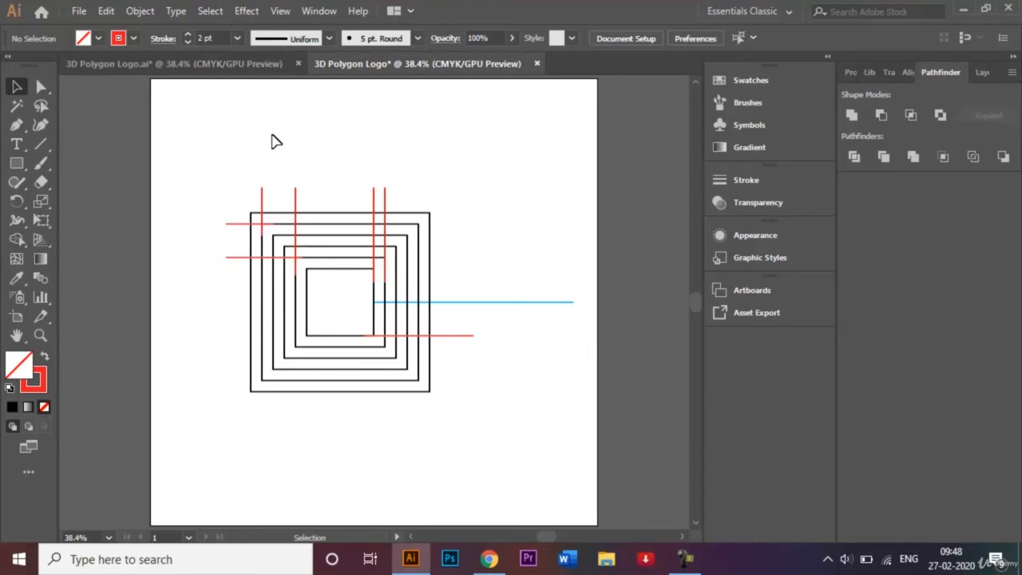
{"action": "left_click", "coordinate": [21, 166]}
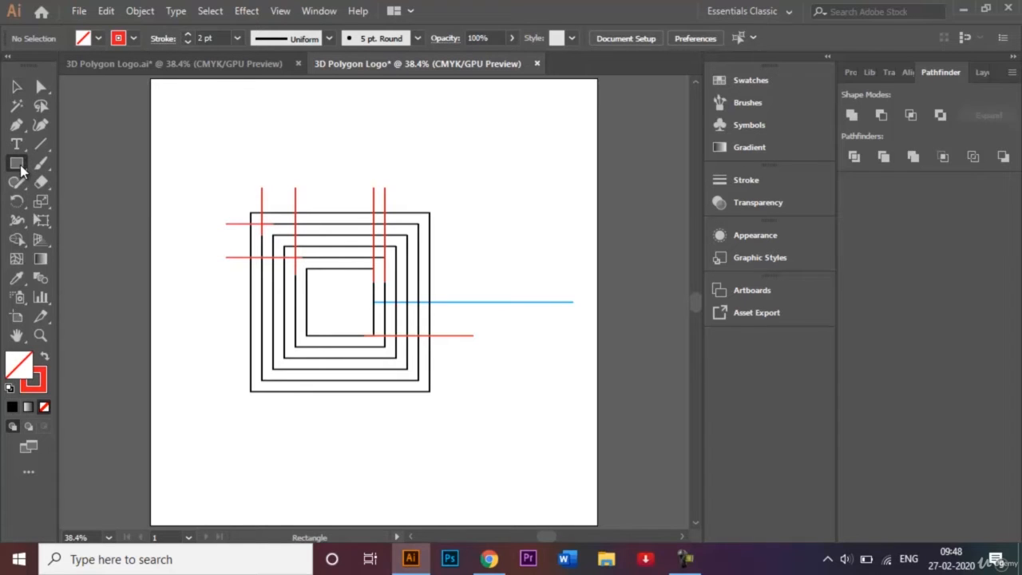
{"action": "left_click_drag", "start_coordinate": [22, 166], "coordinate": [94, 203]}
{"action": "left_click", "coordinate": [524, 213]}
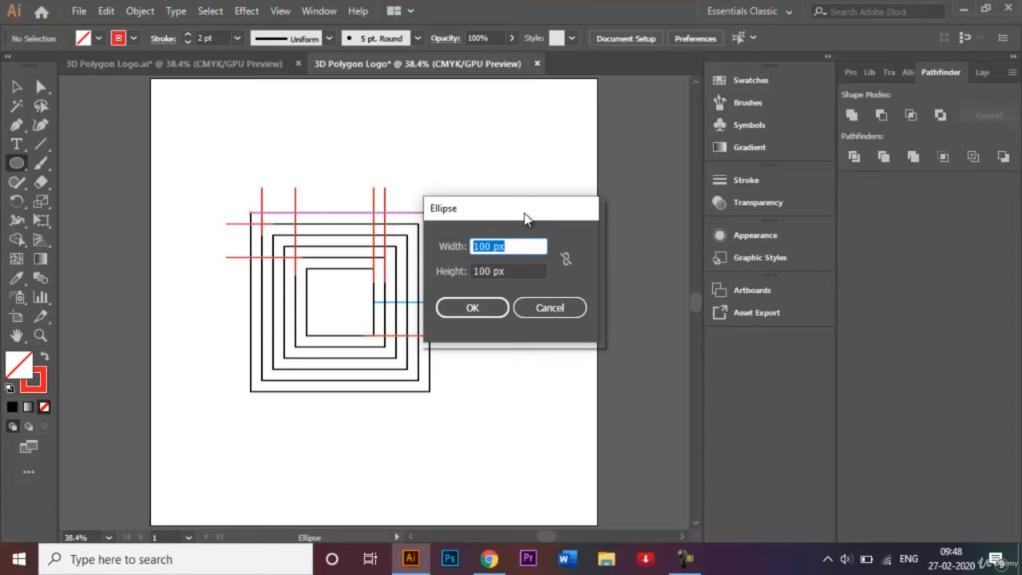
{"action": "key", "text": "BackSpace"}
{"action": "type", "text": "75"}
{"action": "left_click", "coordinate": [491, 270]}
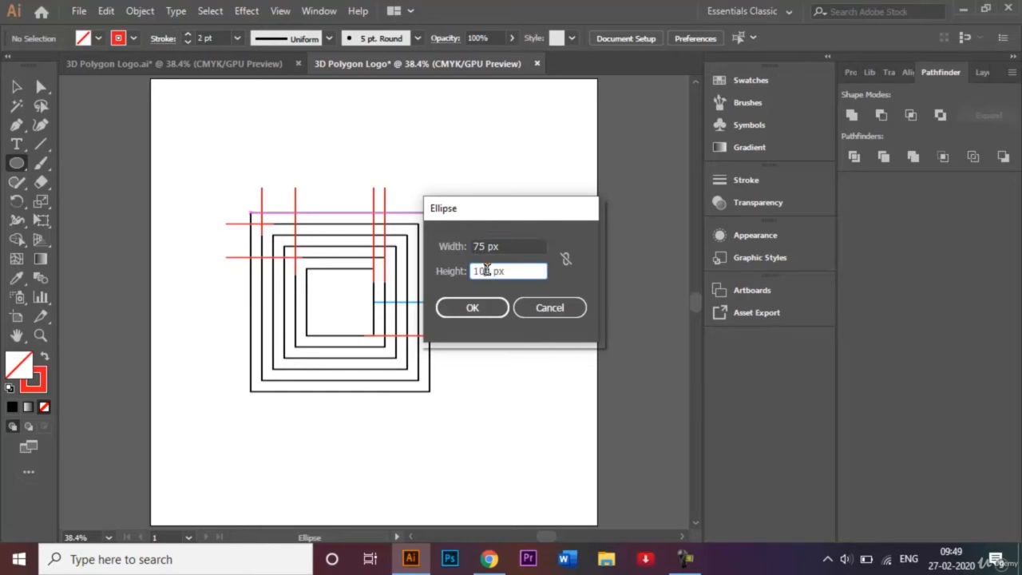
{"action": "key", "text": "BackSpace"}
{"action": "key", "text": "BackSpace"}
{"action": "key", "text": "BackSpace"}
{"action": "type", "text": "75"}
{"action": "key", "text": "Return"}
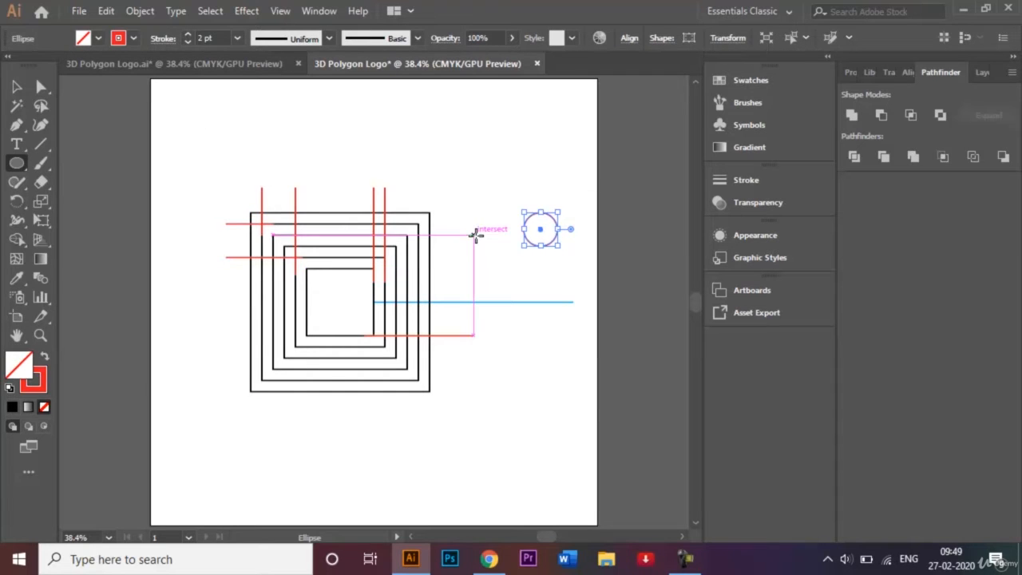
Create a 50 x 50 px circle between the squares and the 75 px circle
{"action": "left_click", "coordinate": [475, 234]}
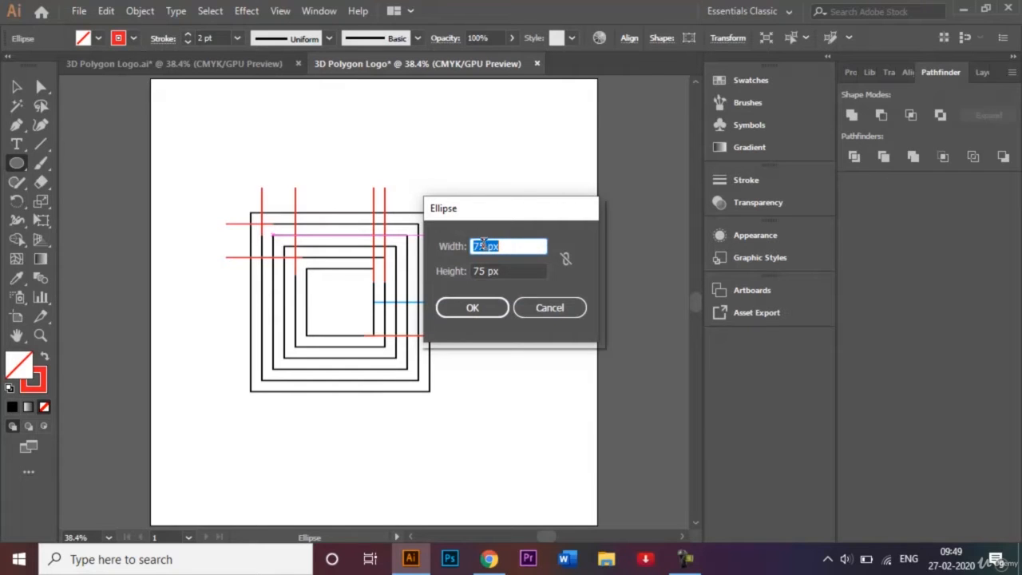
{"action": "left_click", "coordinate": [483, 246]}
{"action": "double_click", "coordinate": [483, 246]}
{"action": "type", "text": "5"}
{"action": "double_click", "coordinate": [482, 269]}
{"action": "type", "text": "50"}
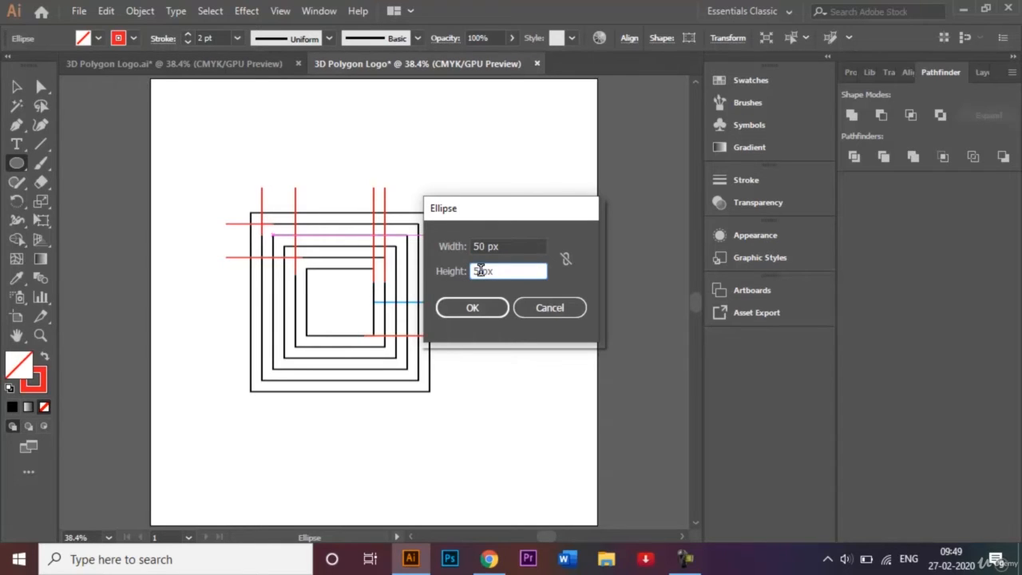
{"action": "left_click", "coordinate": [471, 311]}
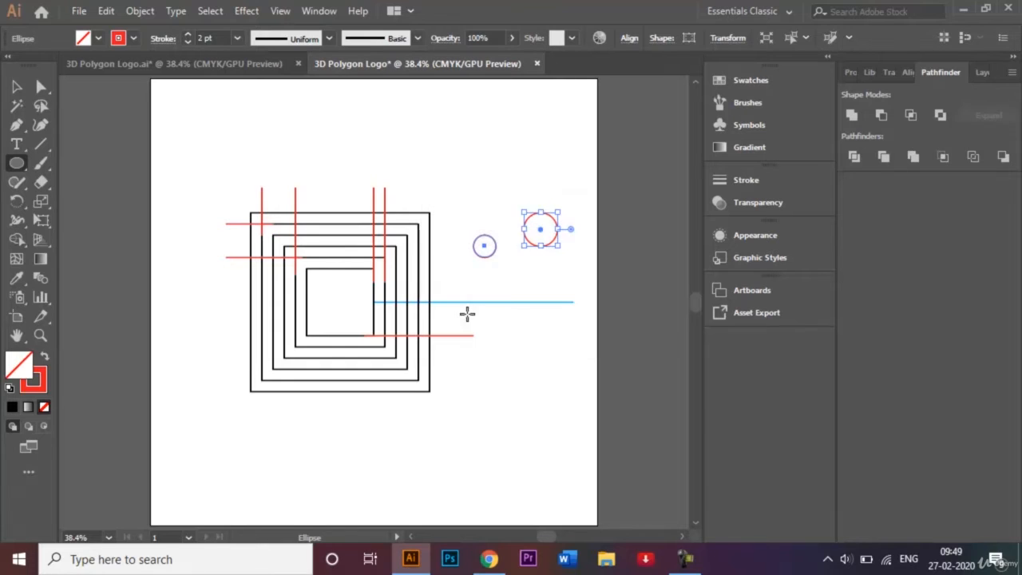
Move the 50 px circle into the 75 px circle so both share the same center, and deselect
{"action": "left_click", "coordinate": [15, 91]}
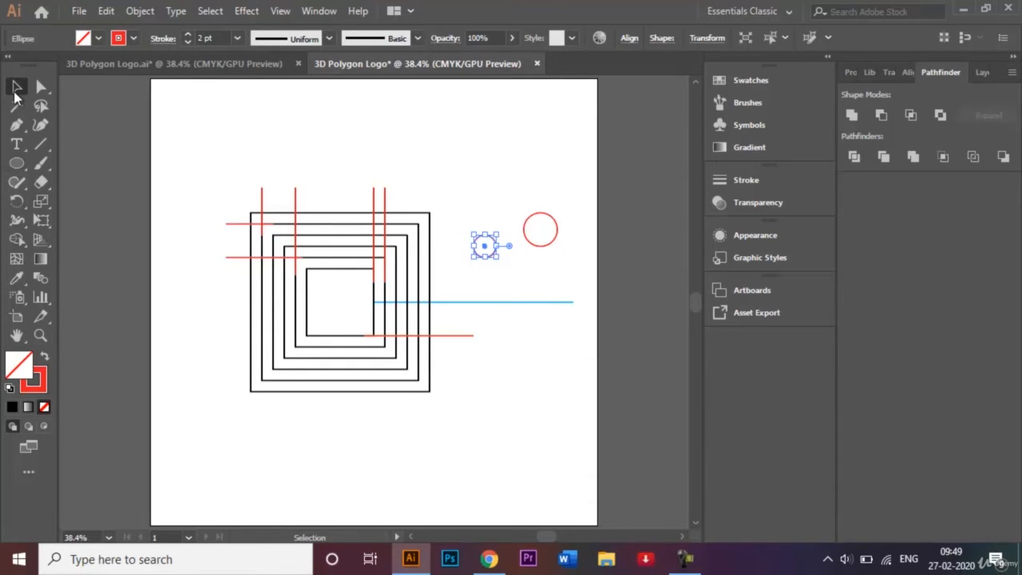
{"action": "left_click", "coordinate": [485, 188]}
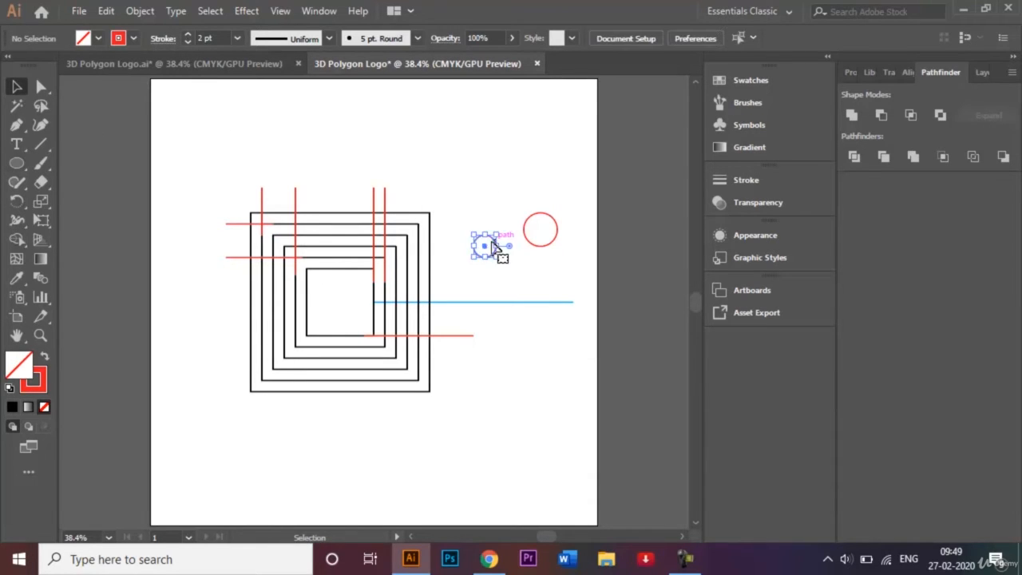
{"action": "left_click", "coordinate": [485, 245]}
{"action": "left_click_drag", "start_coordinate": [484, 247], "coordinate": [541, 229]}
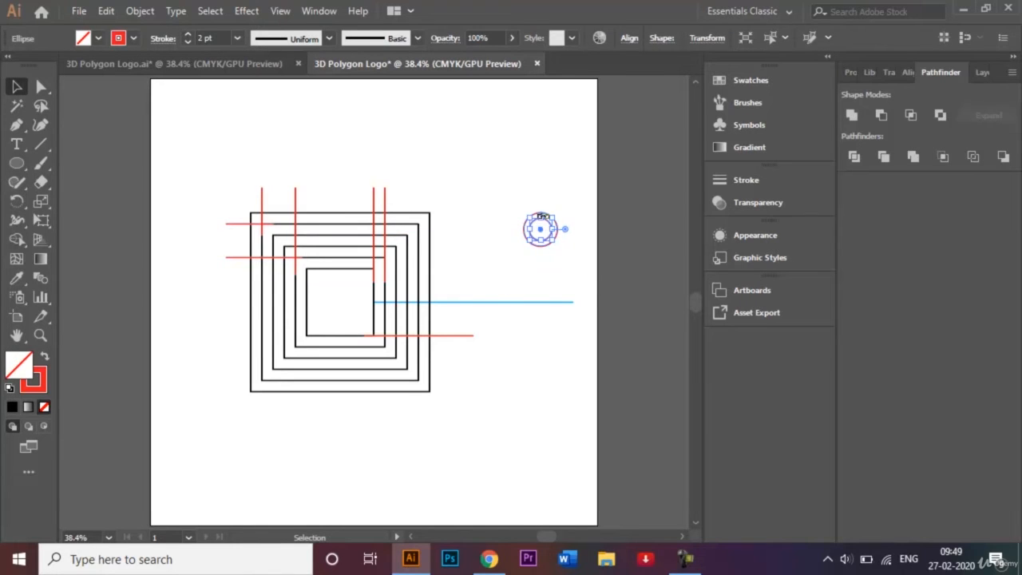
{"action": "left_click", "coordinate": [538, 199]}
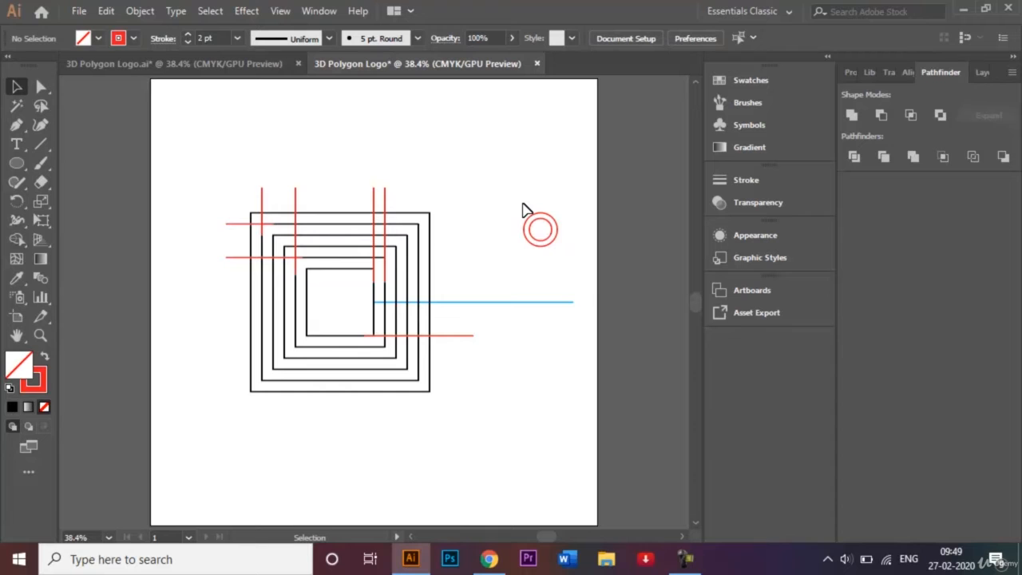
Reduce the outer circle to its upper-left quarter arc by deleting its bottom and right anchor points
{"action": "left_click_drag", "start_coordinate": [524, 206], "coordinate": [572, 264]}
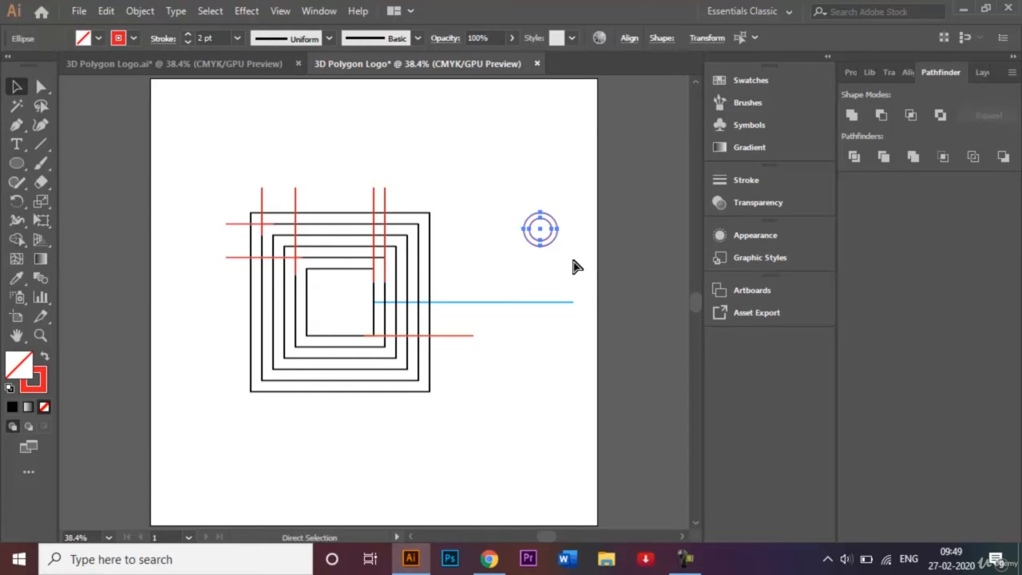
{"action": "key", "text": "ctrl+plus"}
{"action": "key", "text": "ctrl+plus"}
{"action": "key", "text": "ctrl+plus"}
{"action": "key", "text": "ctrl+plus"}
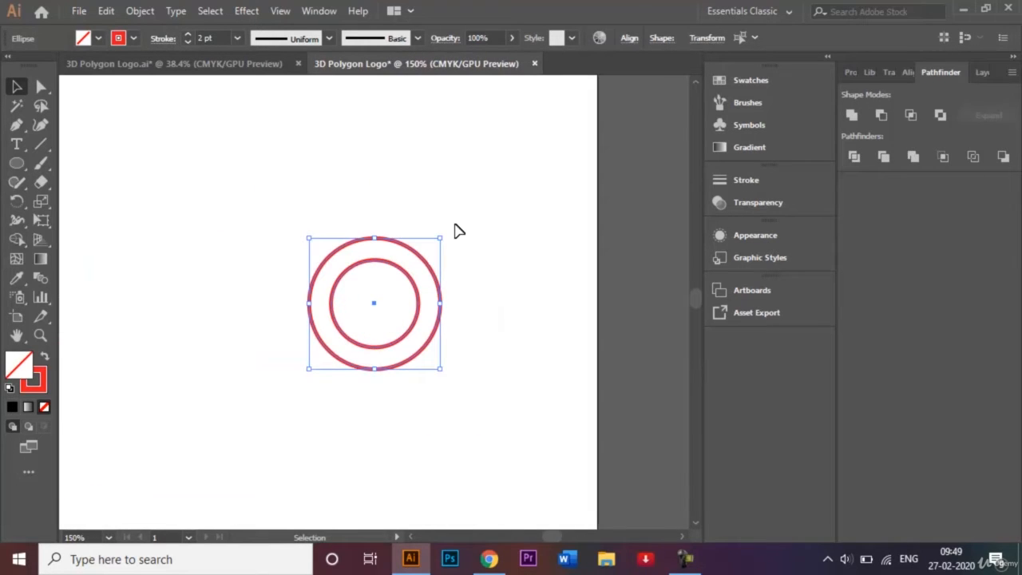
{"action": "left_click", "coordinate": [459, 231]}
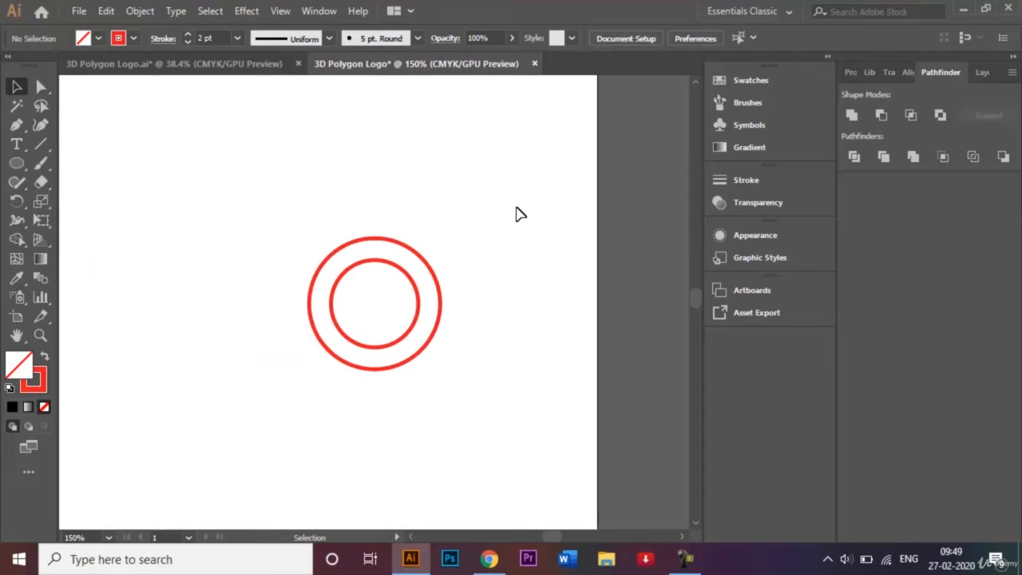
{"action": "left_click", "coordinate": [40, 88]}
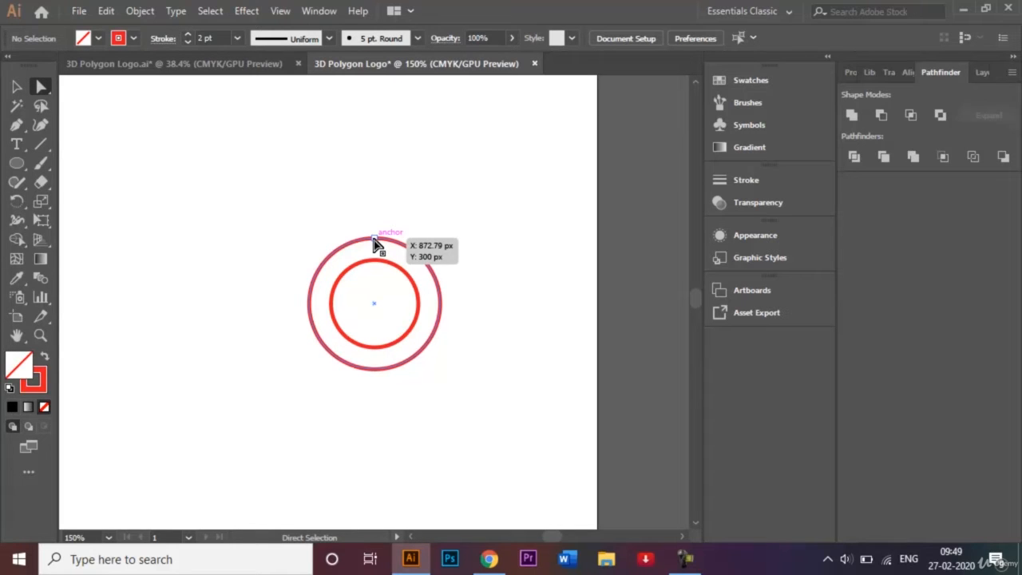
{"action": "left_click", "coordinate": [375, 372]}
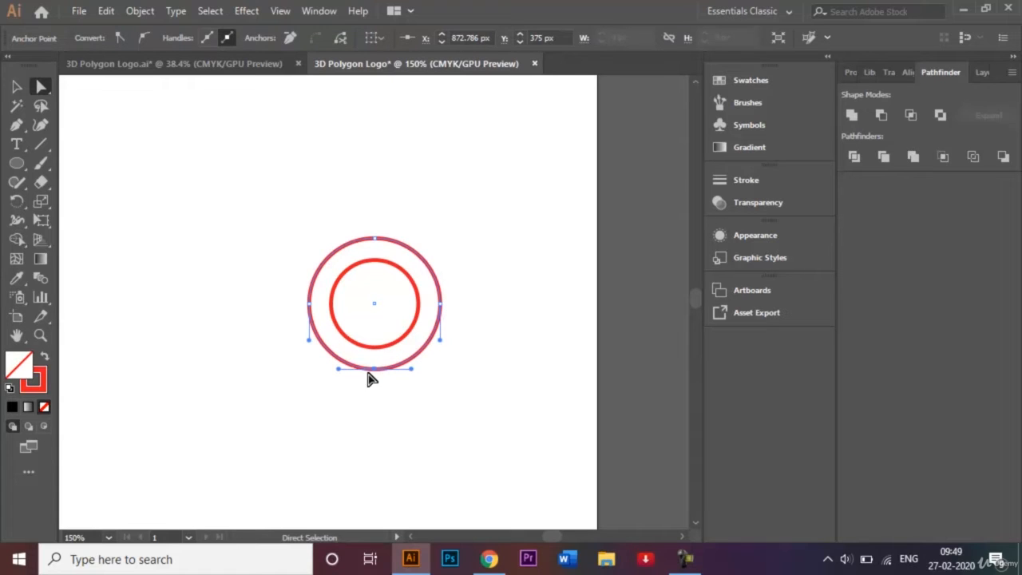
{"action": "left_click", "coordinate": [440, 304], "text": "shift"}
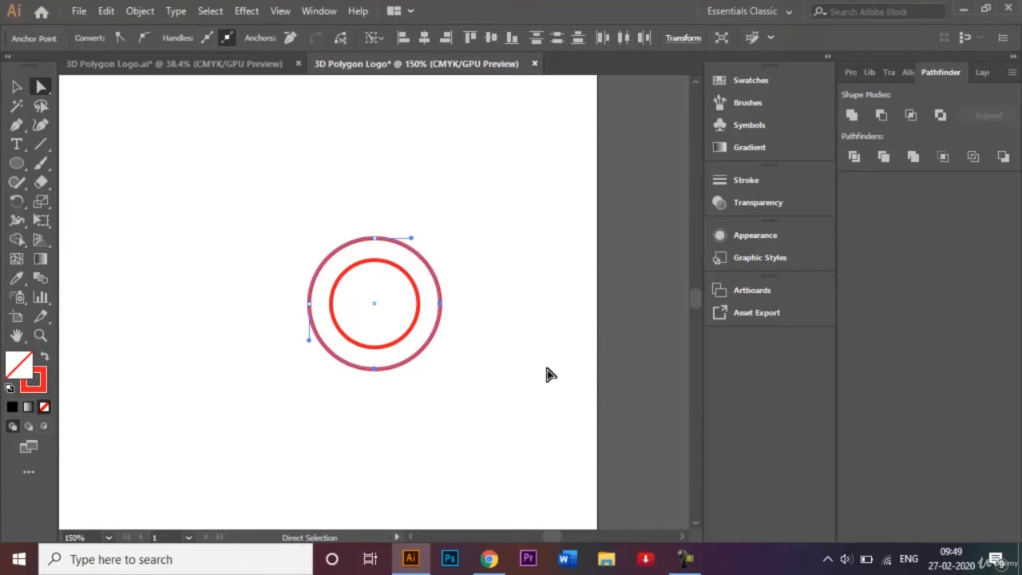
{"action": "key", "text": "Delete"}
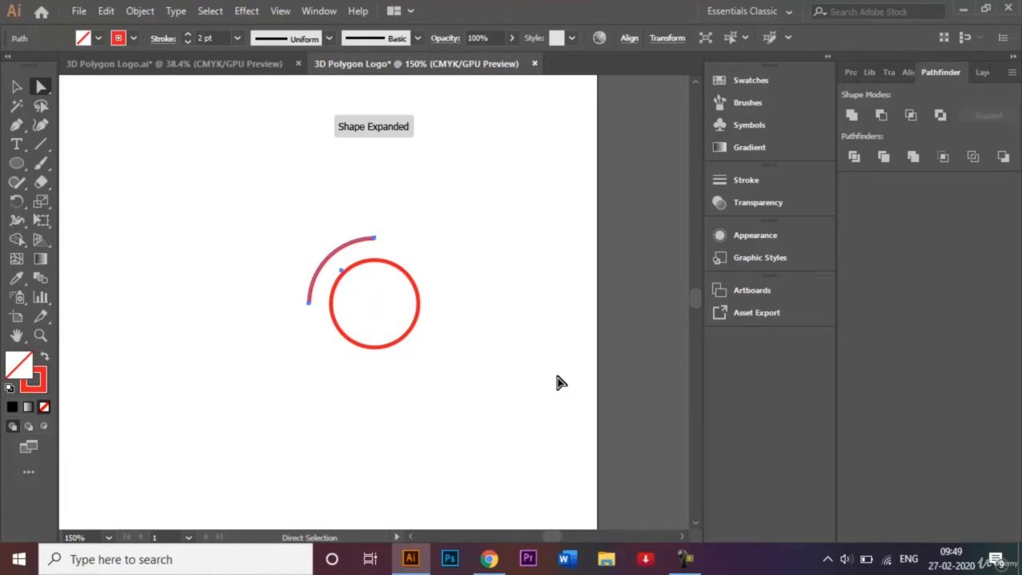
Reduce the inner circle to its upper-left quarter arc by deleting its bottom and right anchor points, and deselect
{"action": "left_click", "coordinate": [377, 349], "text": "shift"}
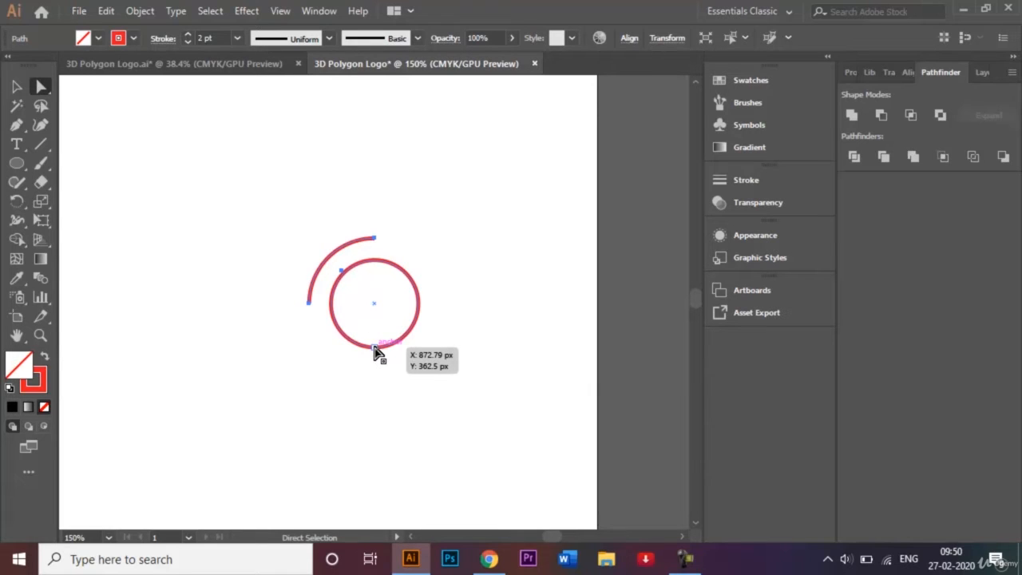
{"action": "left_click", "coordinate": [375, 349]}
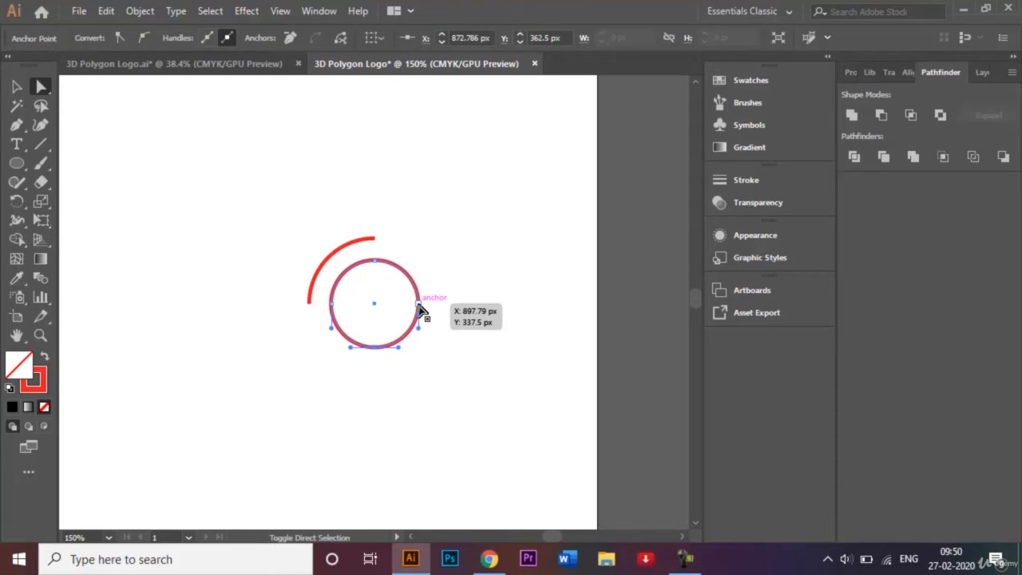
{"action": "left_click", "coordinate": [418, 305], "text": "shift"}
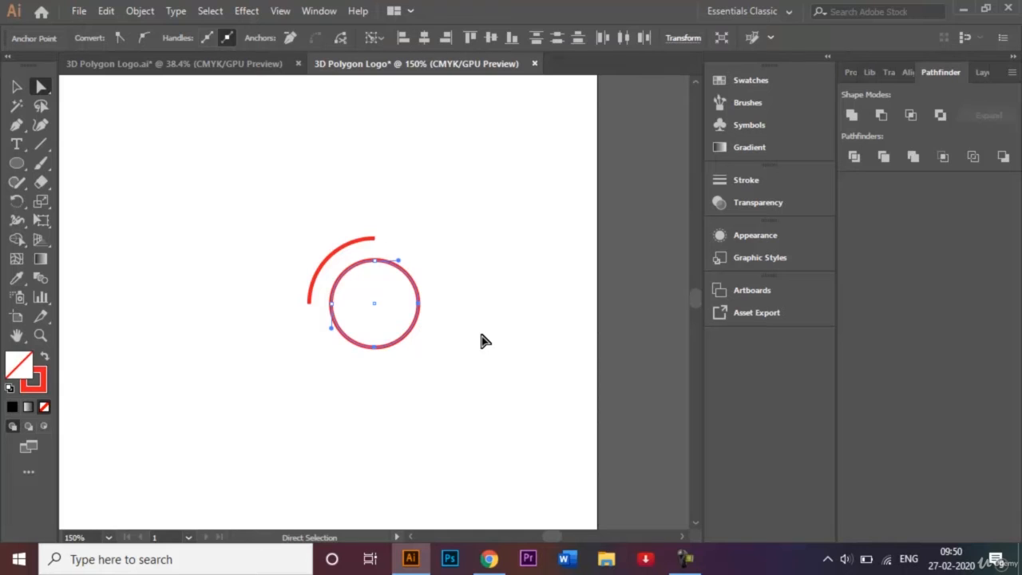
{"action": "key", "text": "Delete"}
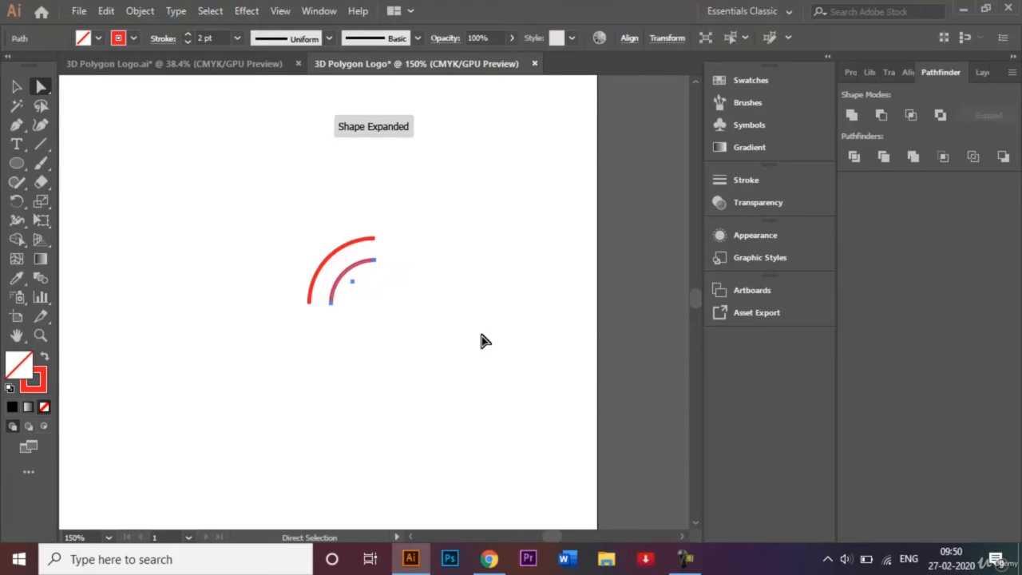
{"action": "left_click", "coordinate": [17, 86]}
{"action": "left_click", "coordinate": [174, 182]}
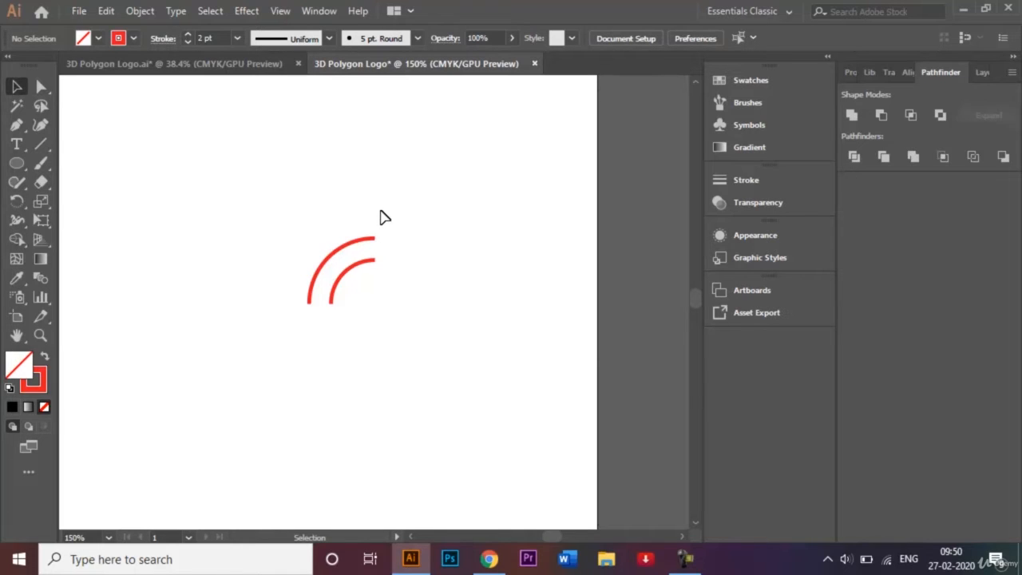
Position the larger arc in the third-largest square's top-left corner, with its lower end where the square's left edge meets the red horizontal line
{"action": "key", "text": "ctrl+0"}
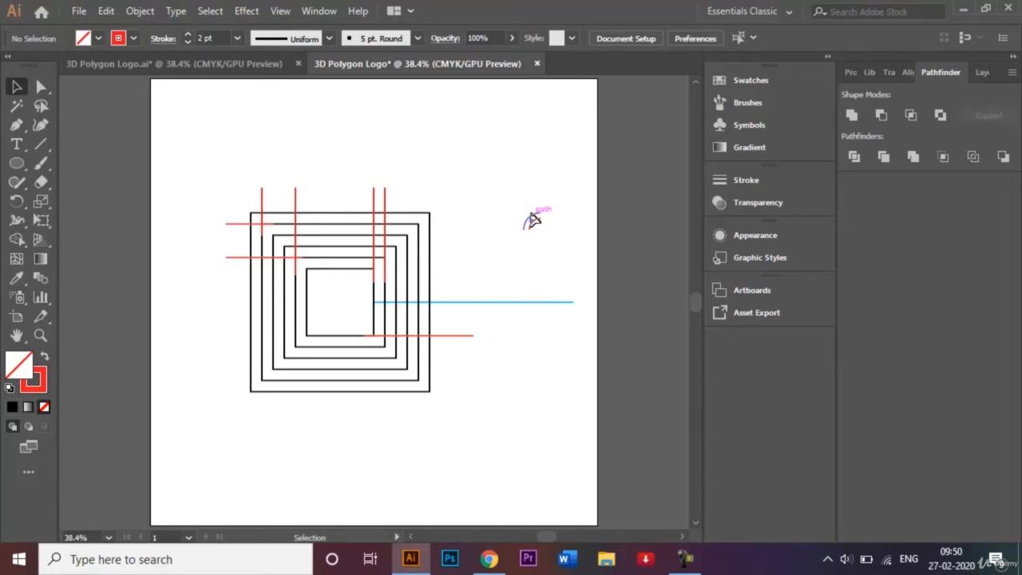
{"action": "left_click_drag", "start_coordinate": [532, 221], "coordinate": [288, 246]}
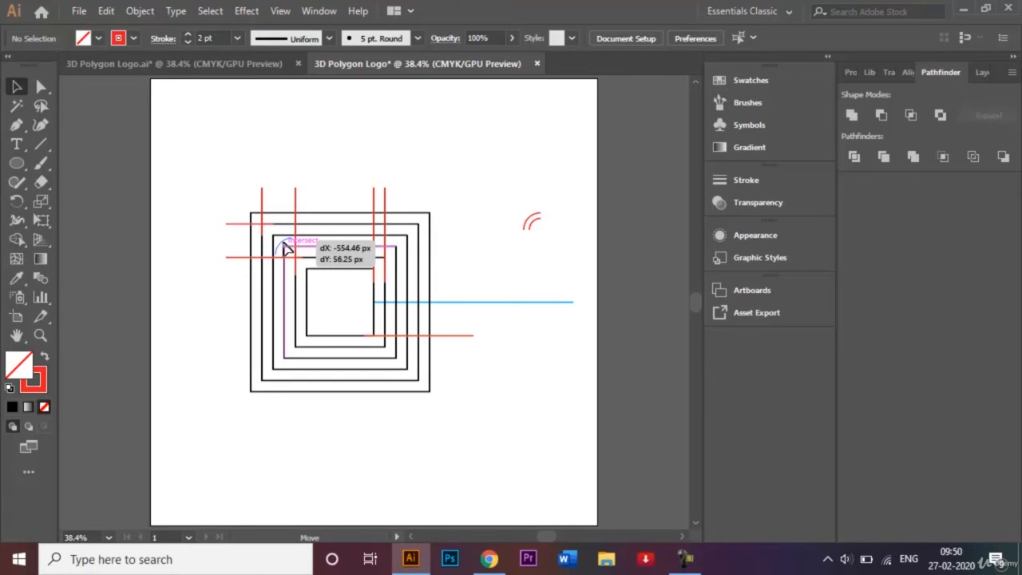
{"action": "left_click_drag", "start_coordinate": [286, 248], "coordinate": [285, 248]}
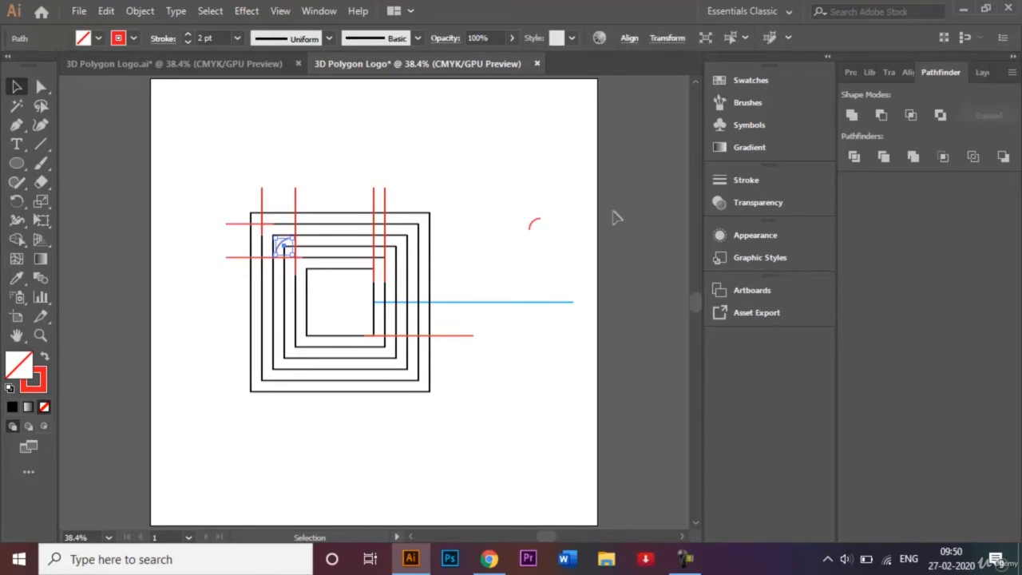
{"action": "key", "text": "ctrl+equal"}
{"action": "key", "text": "ctrl+equal"}
{"action": "key", "text": "ctrl+equal"}
{"action": "key", "text": "ctrl+equal"}
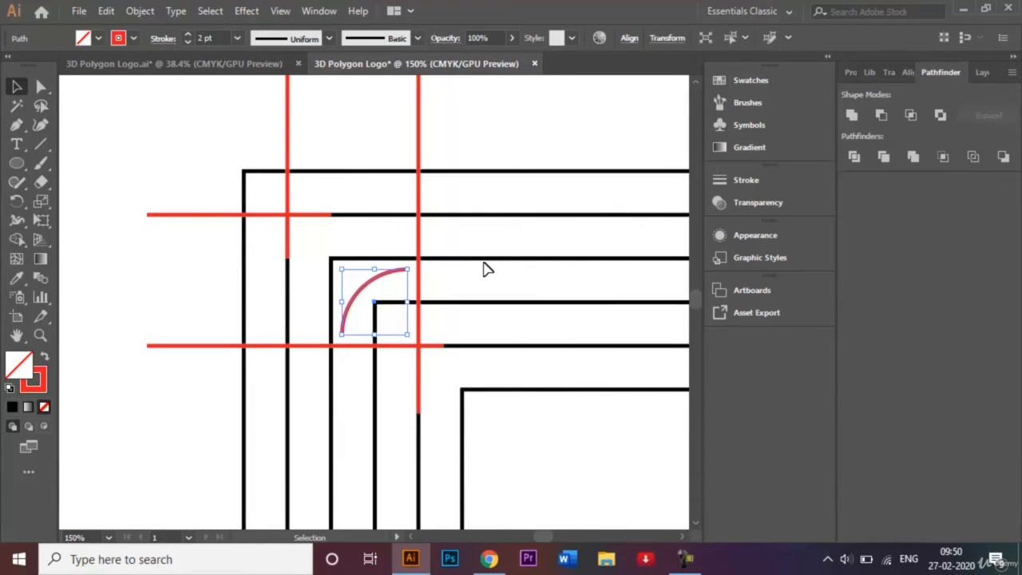
{"action": "key", "text": "shift+Left"}
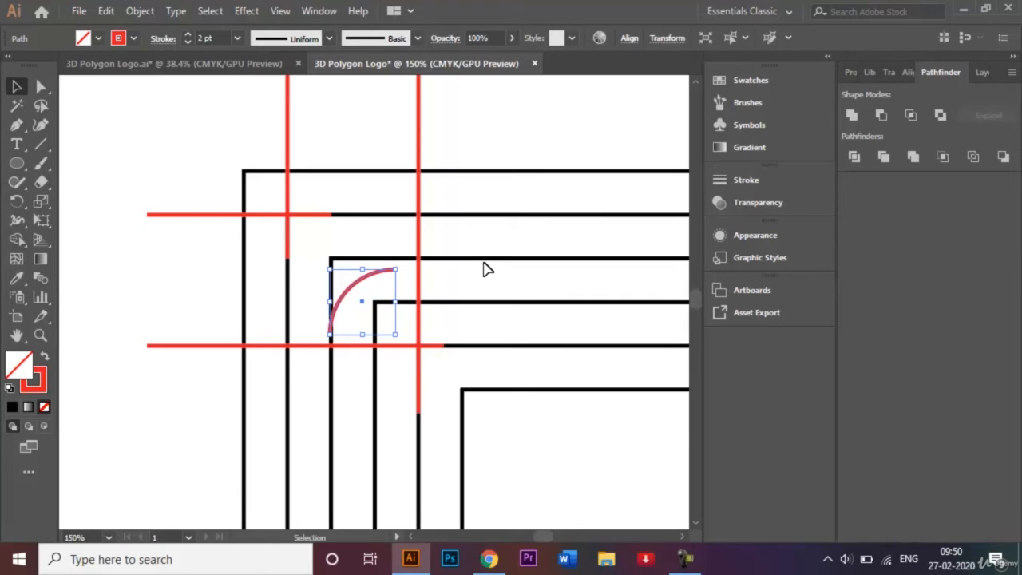
{"action": "key", "text": "Down"}
{"action": "key", "text": "Down"}
{"action": "key", "text": "Down"}
{"action": "key", "text": "Down"}
{"action": "key", "text": "Down"}
{"action": "key", "text": "Down"}
{"action": "key", "text": "Down"}
{"action": "key", "text": "Down"}
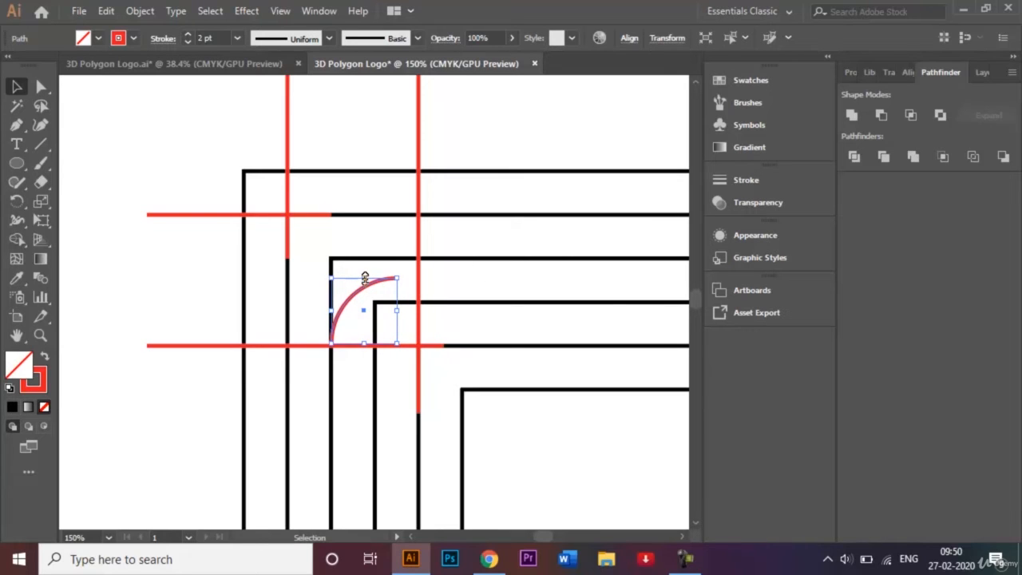
Stretch the larger arc upward to meet the third-largest square's top edge, and deselect it
{"action": "left_click_drag", "start_coordinate": [365, 277], "coordinate": [364, 257]}
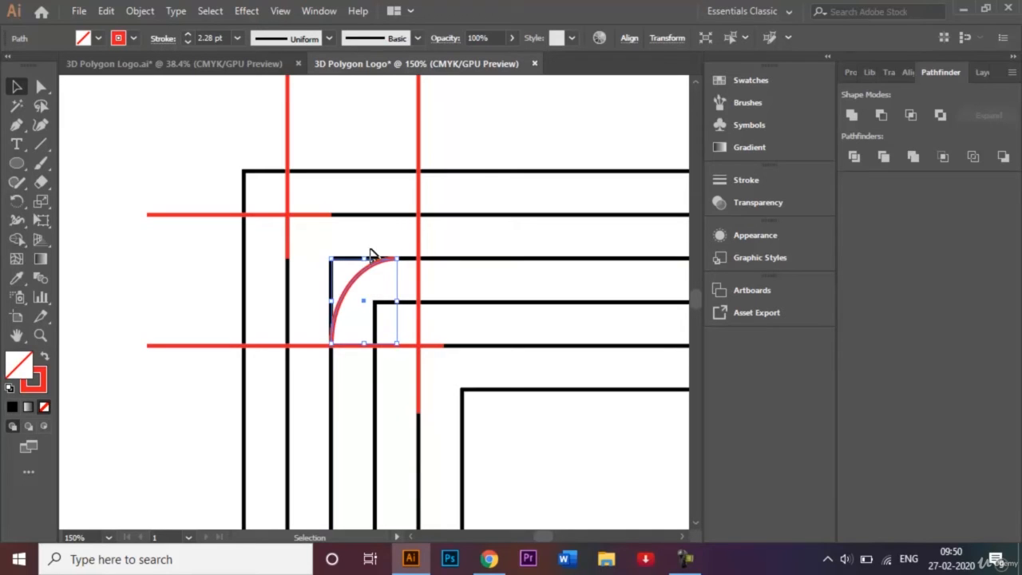
{"action": "left_click", "coordinate": [534, 136]}
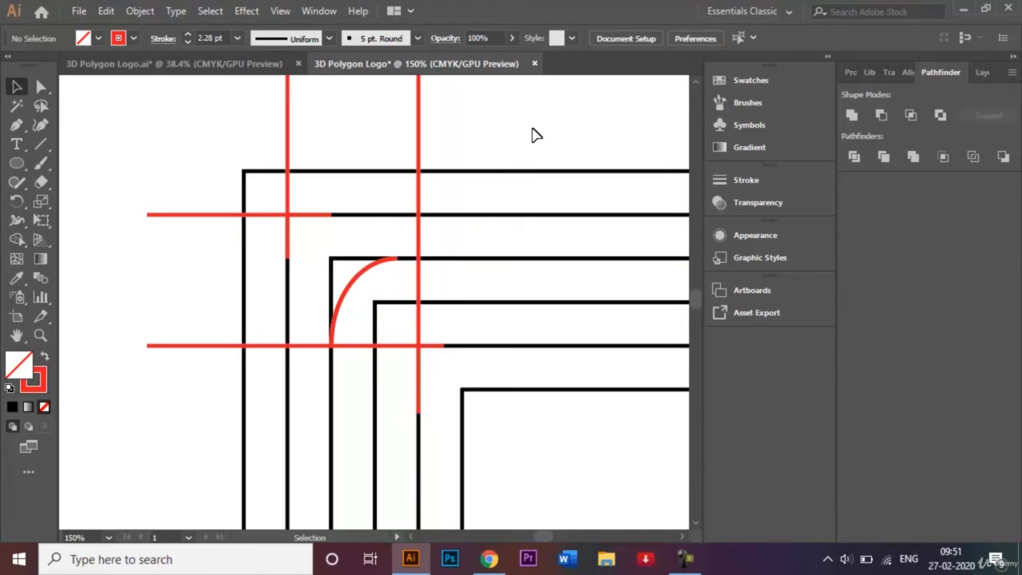
{"action": "key", "text": "a"}
Move the smaller arc inside the larger arc, with its lower end on the red horizontal line and its top on the fourth-largest square's top edge
{"action": "key", "text": "ctrl+0"}
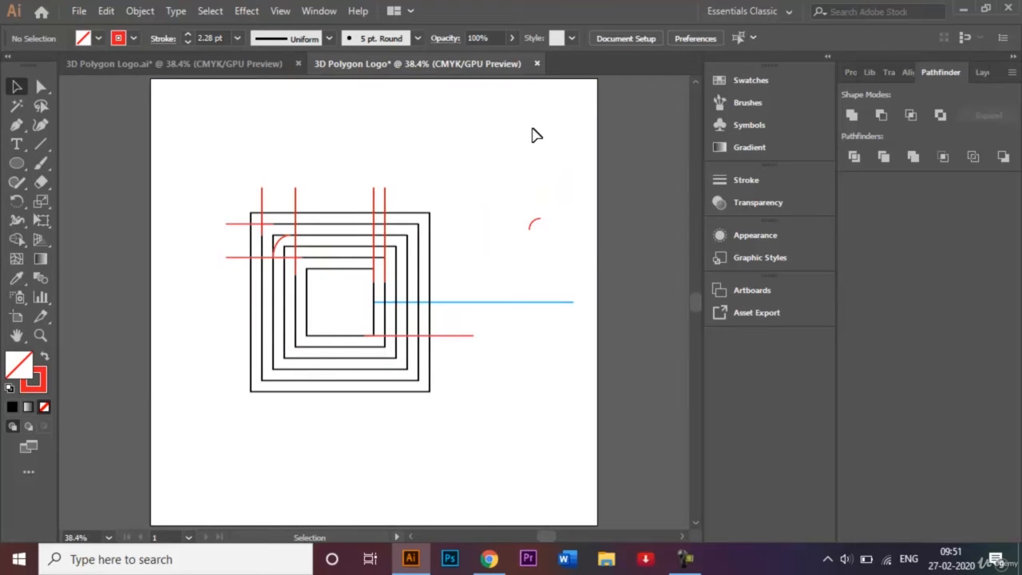
{"action": "left_click_drag", "start_coordinate": [536, 229], "coordinate": [285, 255]}
{"action": "key", "text": "ctrl+="}
{"action": "key", "text": "ctrl+="}
{"action": "key", "text": "ctrl+="}
{"action": "key", "text": "ctrl+="}
{"action": "key", "text": "ctrl+="}
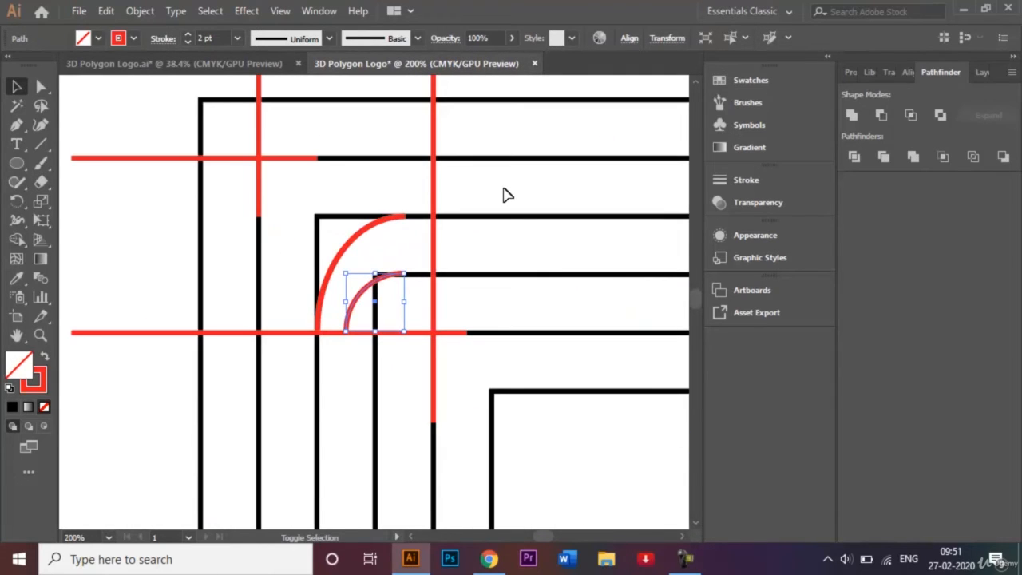
Nudge the smaller arc left until its lower end meets the larger arc's lower end, and deselect it
{"action": "key", "text": "Left"}
{"action": "key", "text": "Left"}
{"action": "key", "text": "Left"}
{"action": "key", "text": "Left"}
{"action": "key", "text": "Left"}
{"action": "key", "text": "Left"}
{"action": "key", "text": "Left"}
{"action": "key", "text": "Left"}
{"action": "key", "text": "Left"}
{"action": "key", "text": "Left"}
{"action": "key", "text": "Left"}
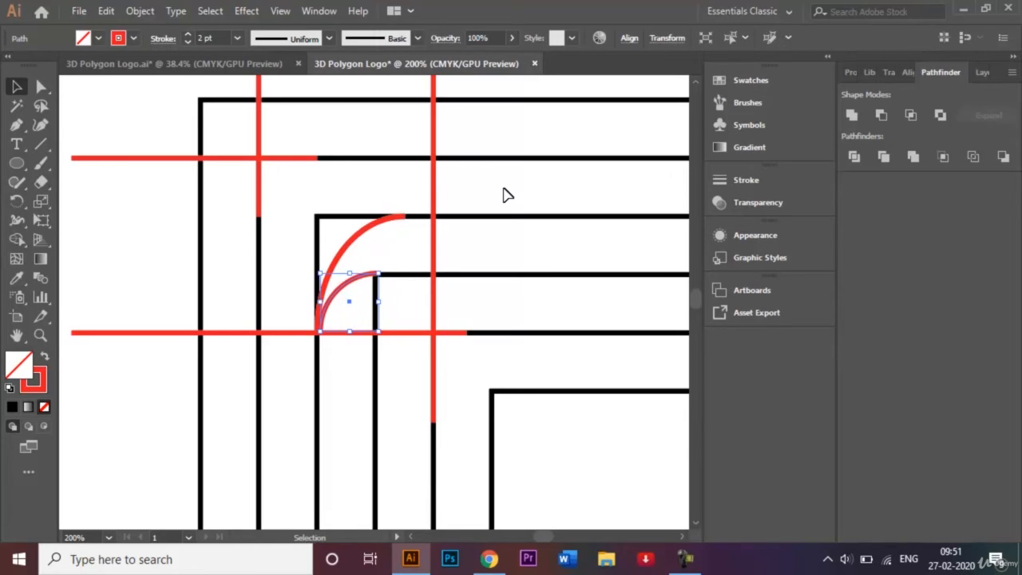
{"action": "left_click", "coordinate": [520, 200]}
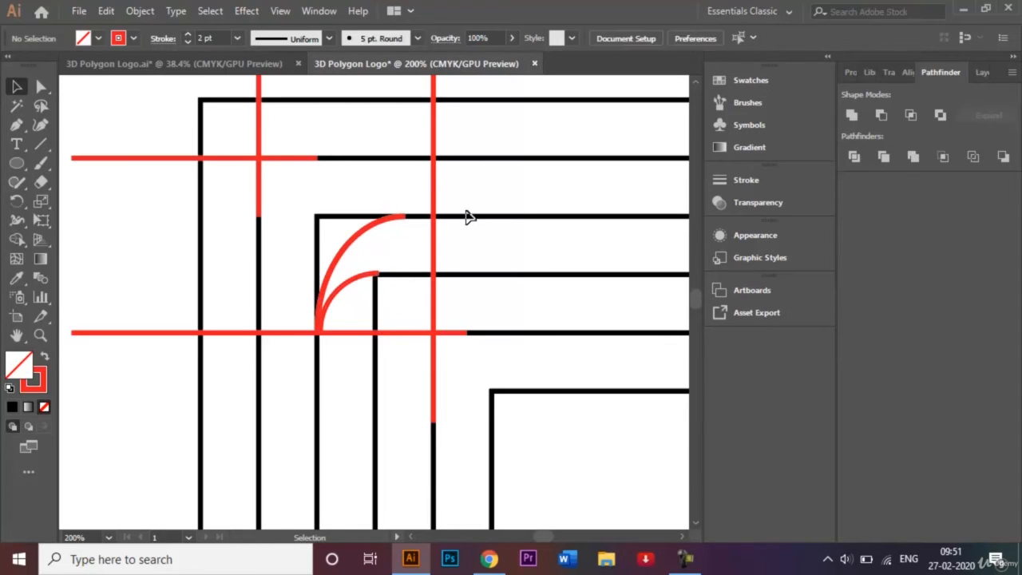
Fine-tune the larger arc's height so its upper end lines up with the third-largest square's top edge, and deselect it
{"action": "left_click", "coordinate": [358, 238]}
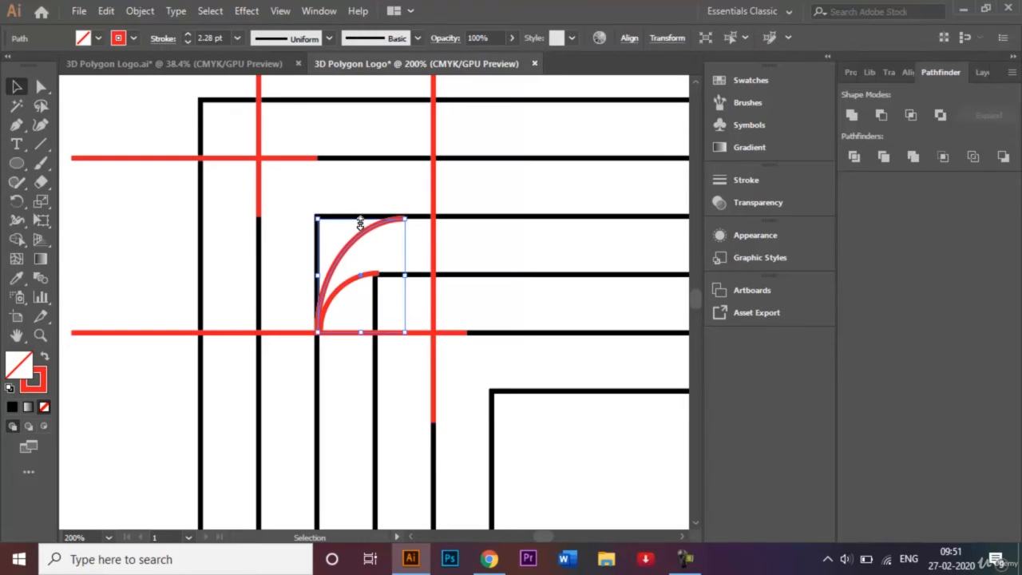
{"action": "left_click_drag", "start_coordinate": [360, 221], "coordinate": [360, 223]}
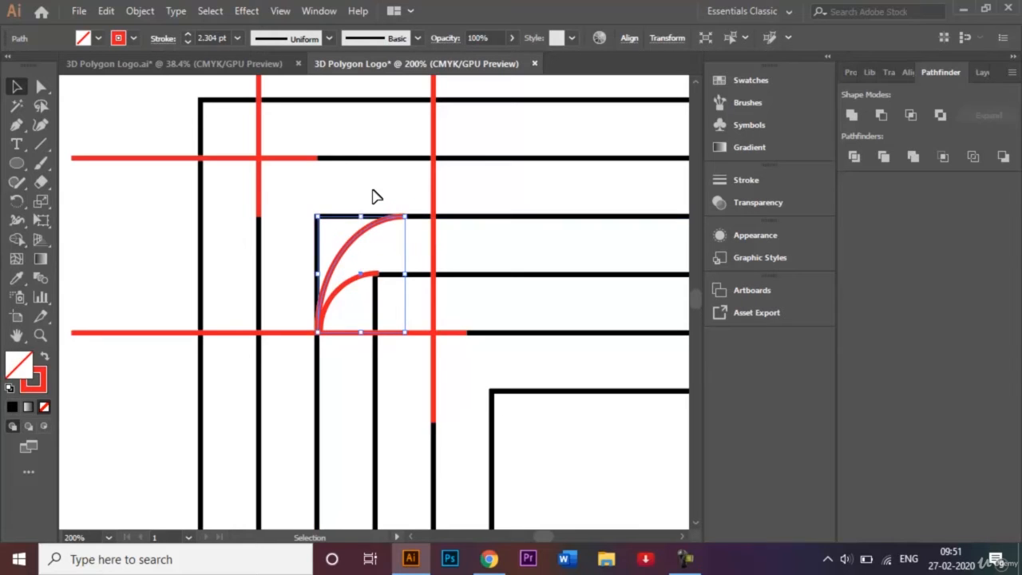
{"action": "left_click", "coordinate": [374, 196]}
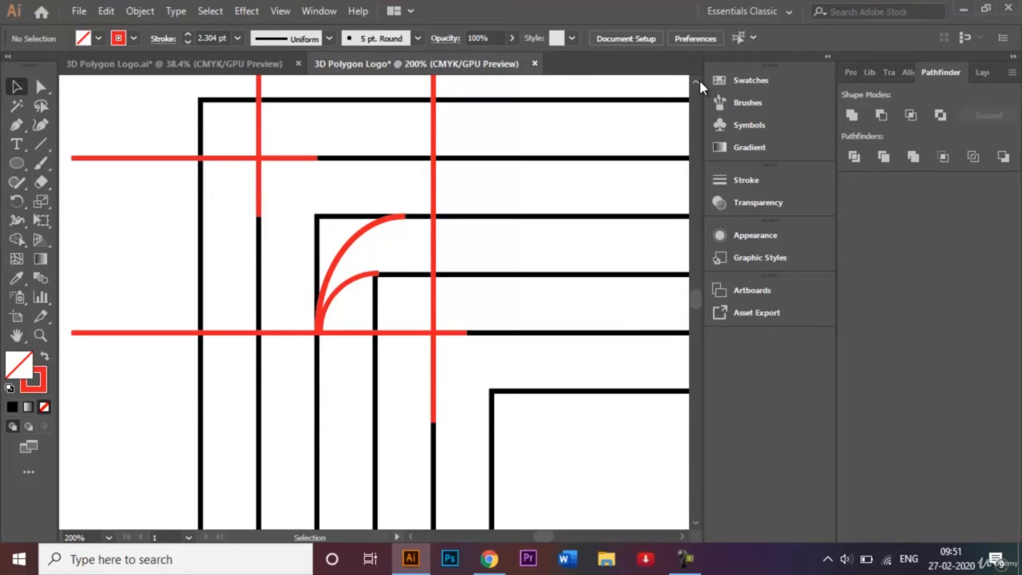
Duplicate both arcs up to the outermost square's top edge, with their lower ends where the second red vertical line crosses the third-largest square's top edge
{"action": "scroll", "coordinate": [699, 80], "scroll_direction": "up", "scroll_amount": 3}
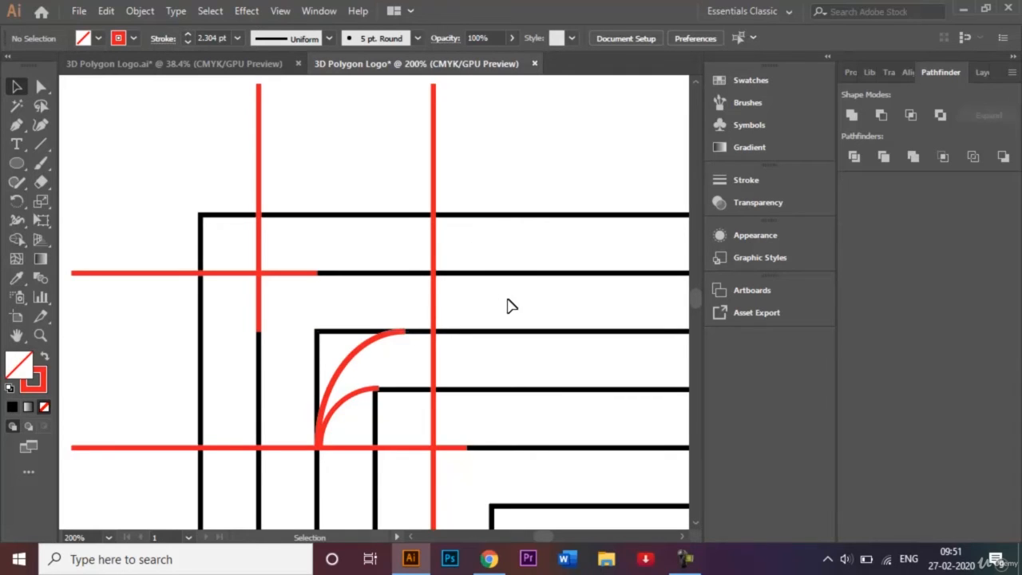
{"action": "left_click", "coordinate": [363, 358]}
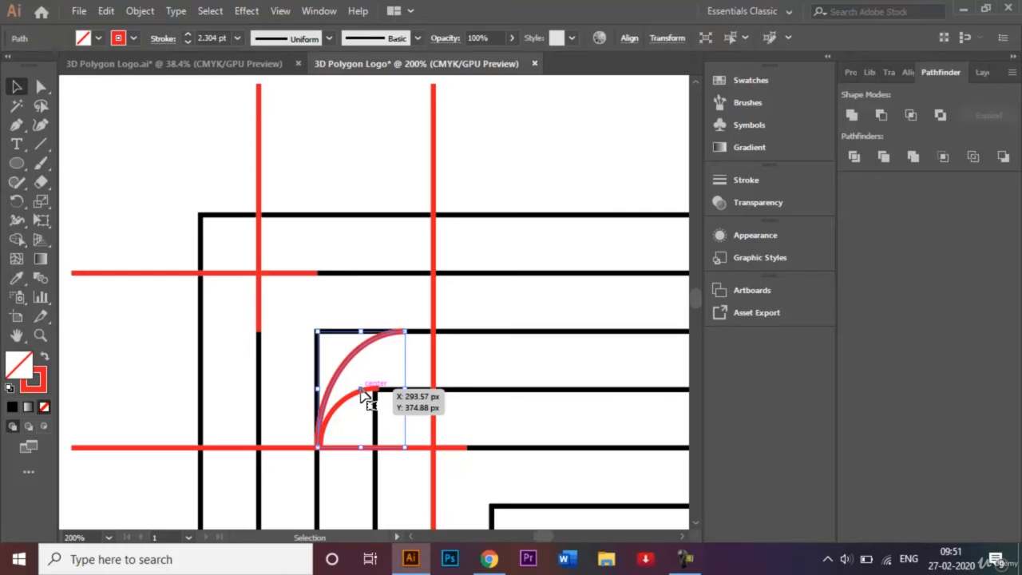
{"action": "left_click", "coordinate": [366, 399]}
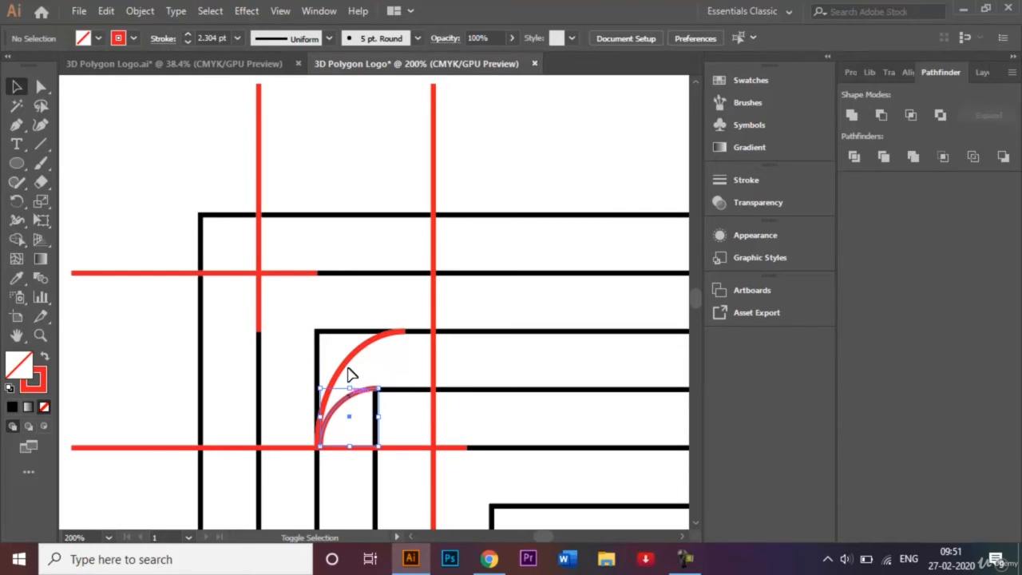
{"action": "left_click", "coordinate": [347, 371]}
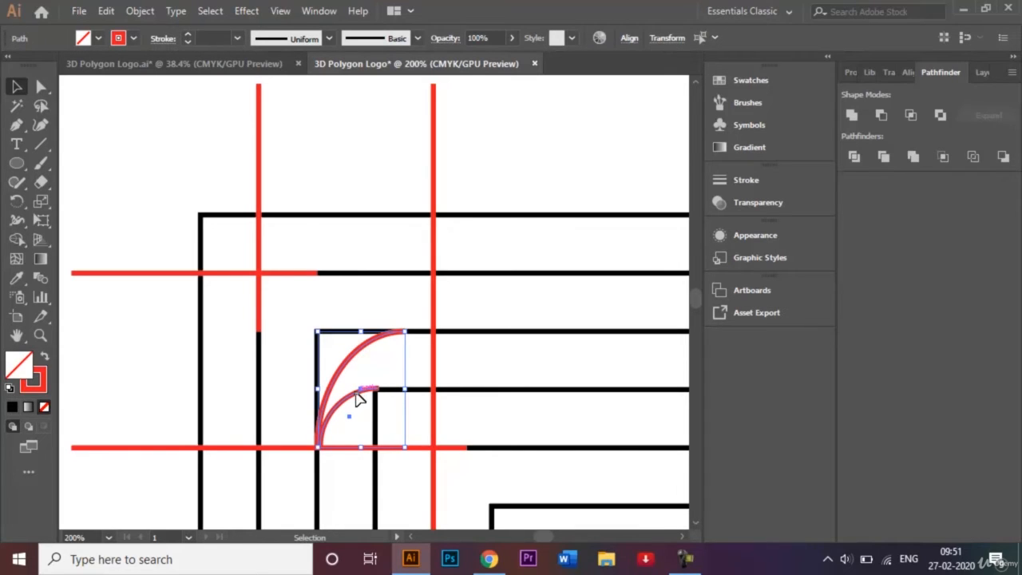
{"action": "left_click_drag", "start_coordinate": [360, 399], "coordinate": [479, 282]}
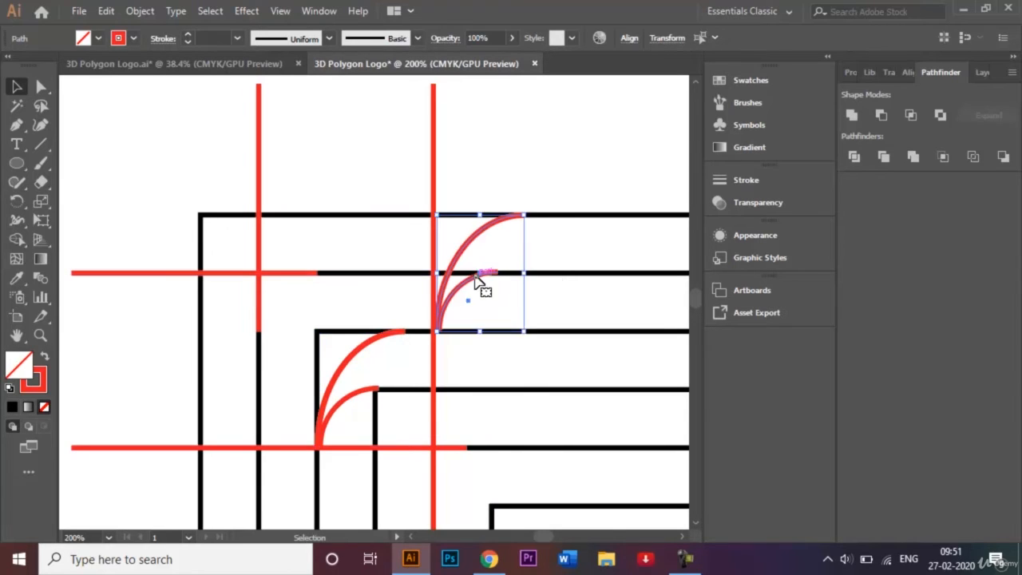
{"action": "left_click", "coordinate": [574, 186]}
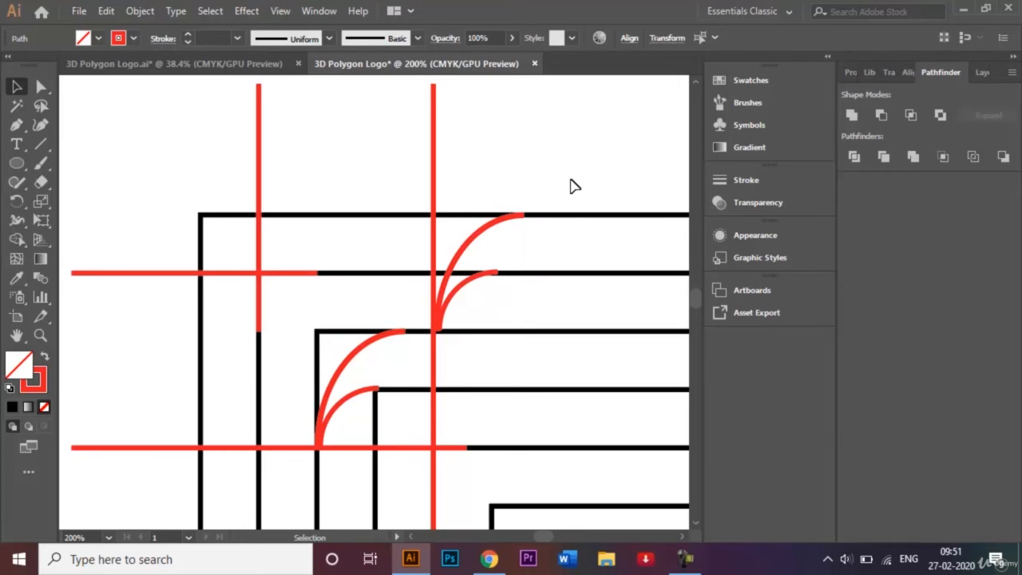
Nudge the smaller arc of each pair one increment left so its lower end lines up with the larger arc
{"action": "left_click", "coordinate": [459, 294]}
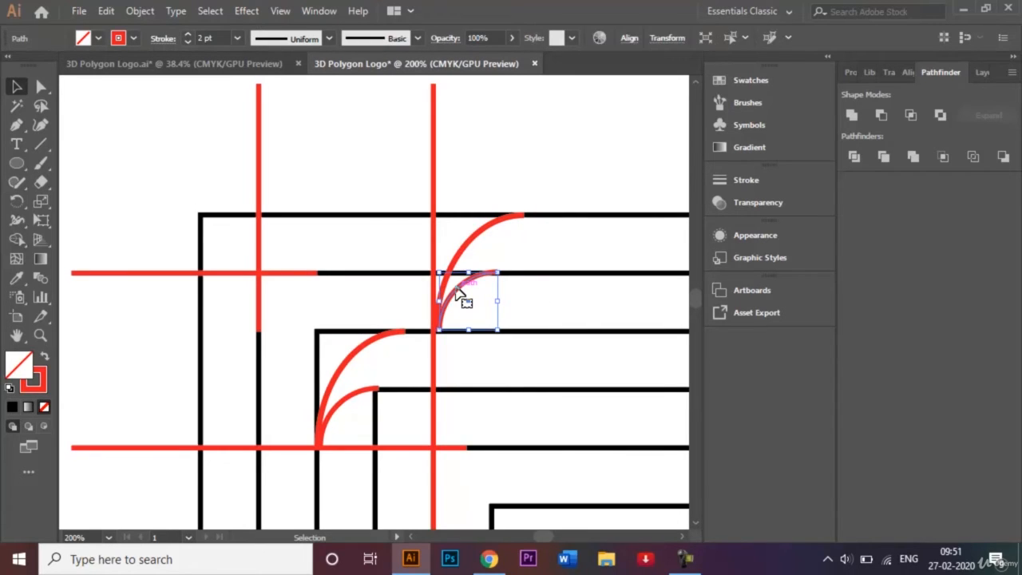
{"action": "key", "text": "Left"}
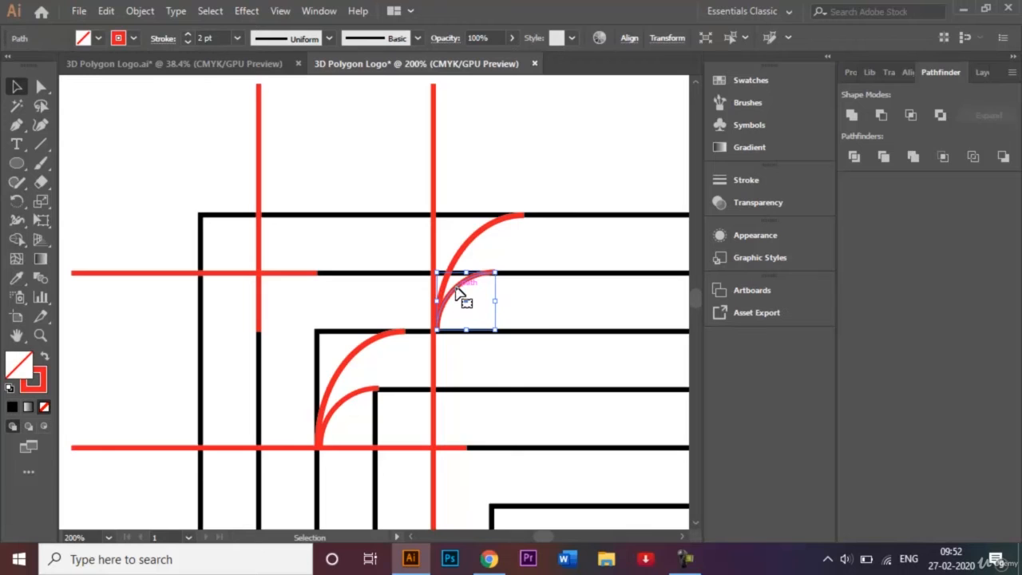
{"action": "left_click", "coordinate": [519, 185]}
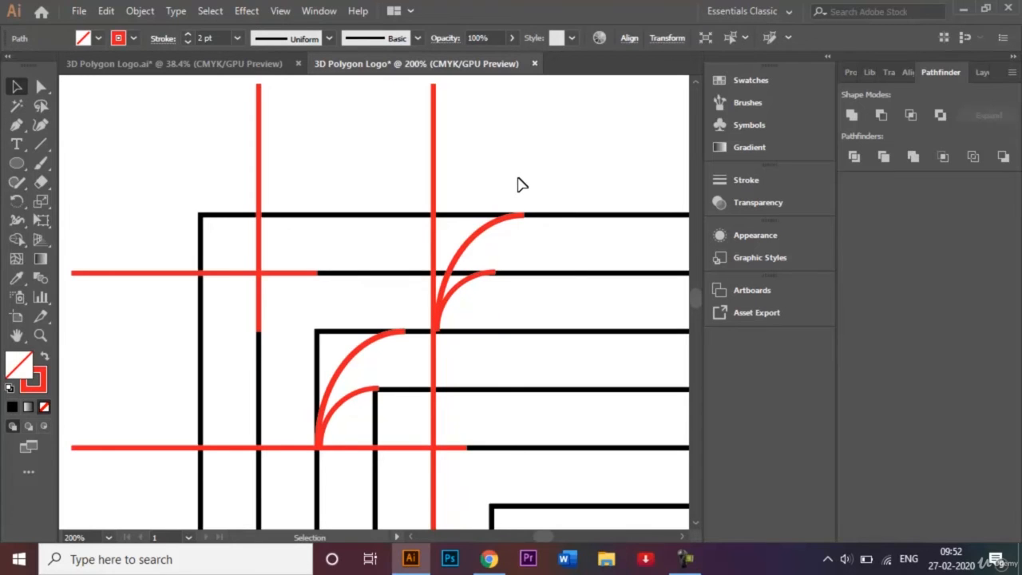
{"action": "left_click", "coordinate": [334, 418]}
{"action": "key", "text": "Left"}
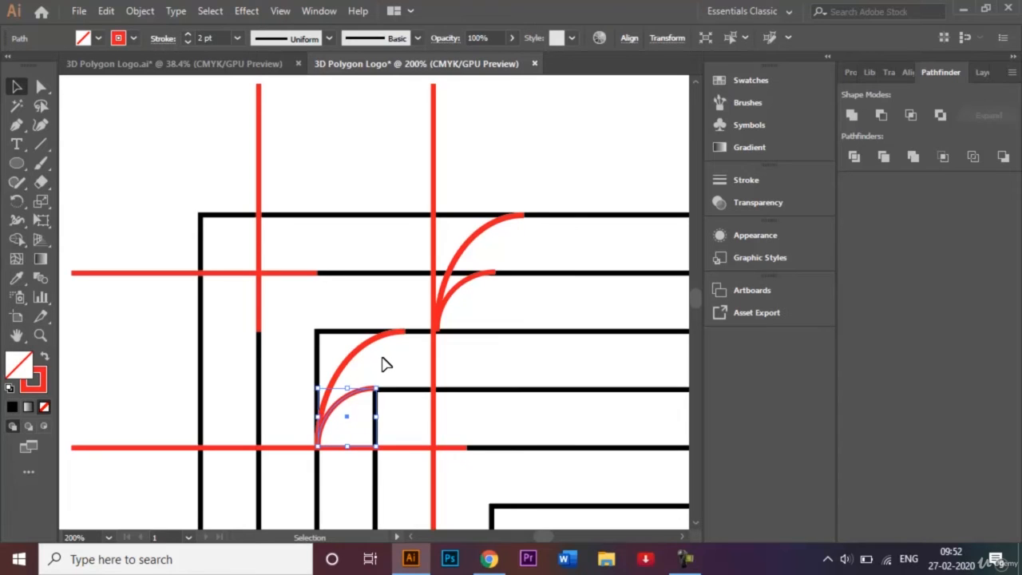
{"action": "left_click", "coordinate": [531, 181]}
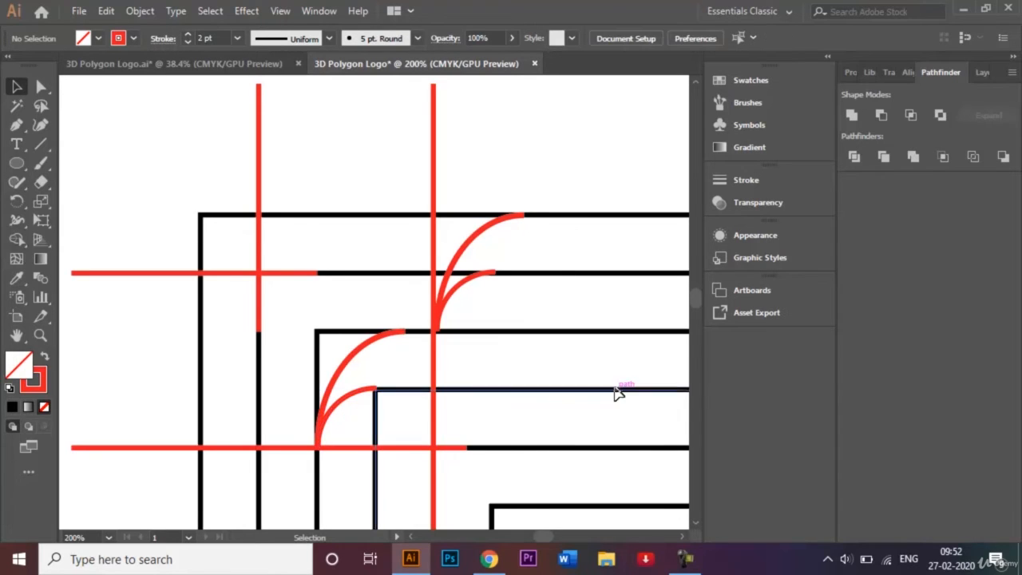
Duplicate the upper pair's larger arc near the two right-hand red vertical lines and reflect the copy across the vertical axis
{"action": "left_click", "coordinate": [683, 537]}
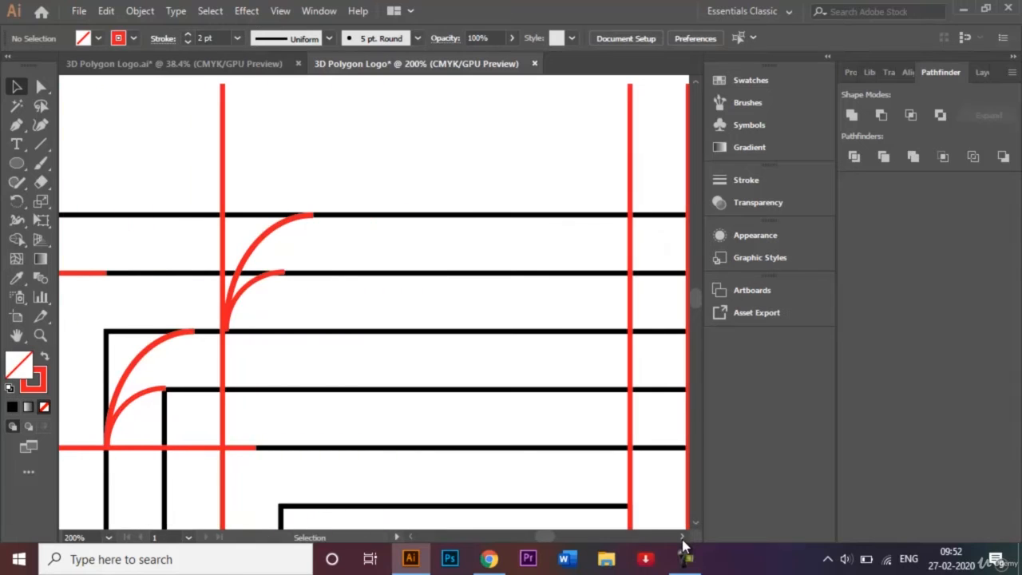
{"action": "left_click", "coordinate": [683, 538]}
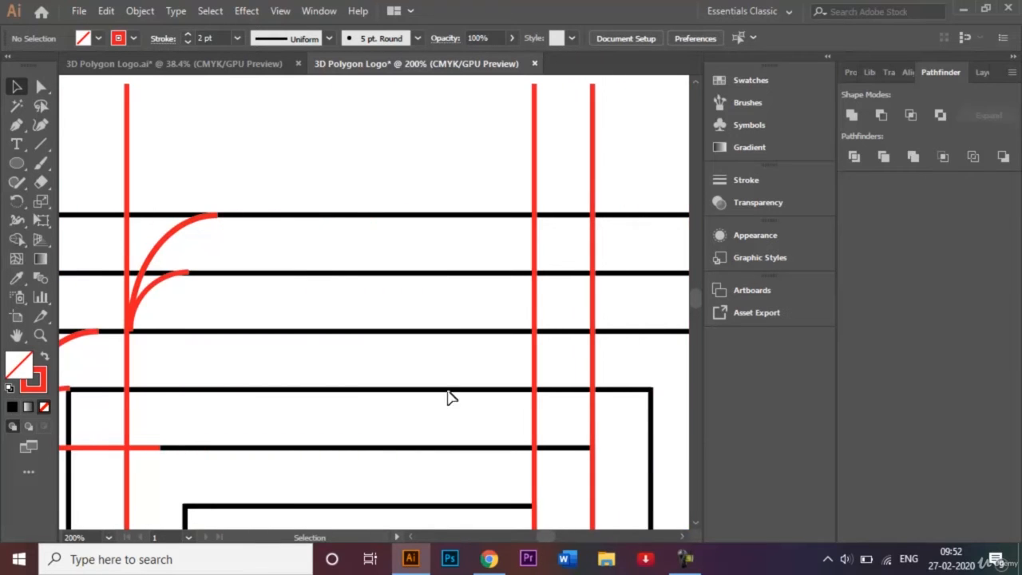
{"action": "left_click", "coordinate": [189, 232]}
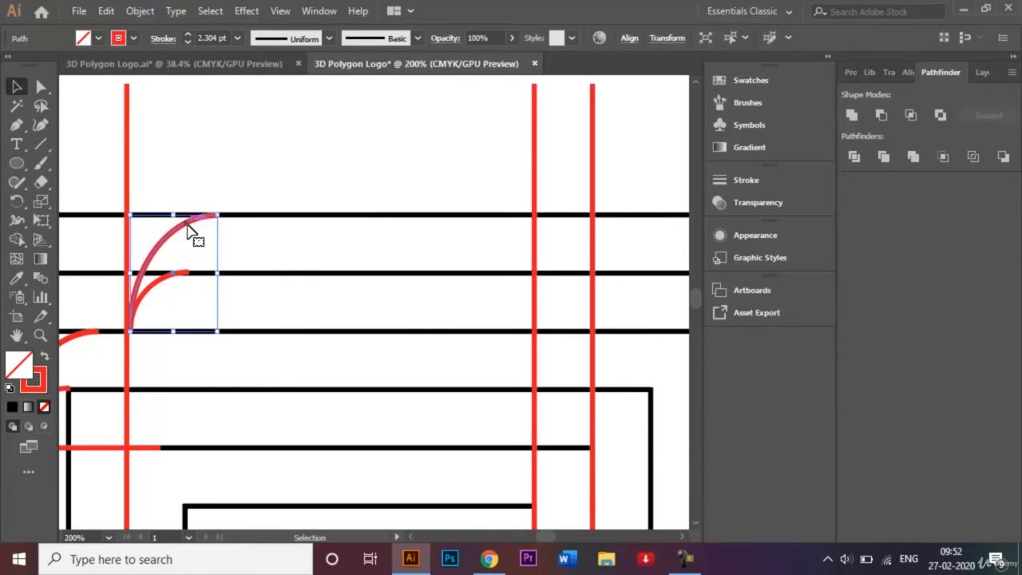
{"action": "left_click_drag", "start_coordinate": [189, 232], "coordinate": [541, 227]}
{"action": "right_click", "coordinate": [539, 225]}
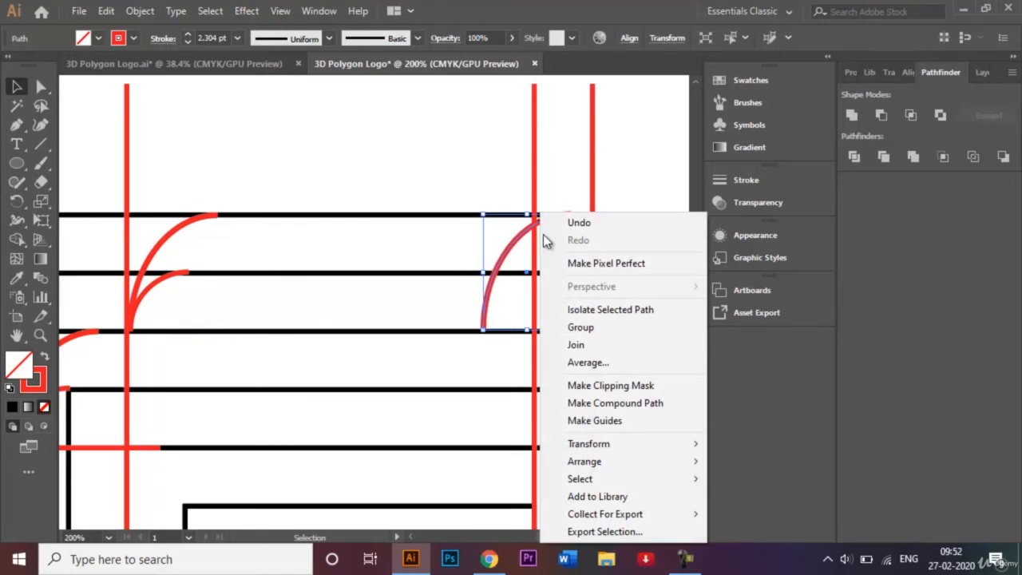
{"action": "mouse_move", "coordinate": [628, 444]}
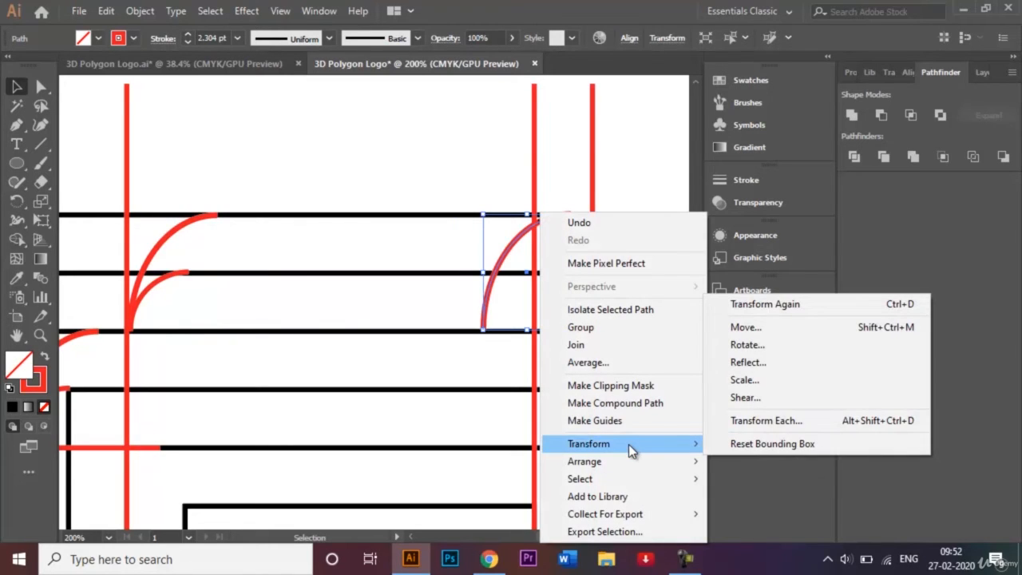
{"action": "left_click", "coordinate": [793, 369]}
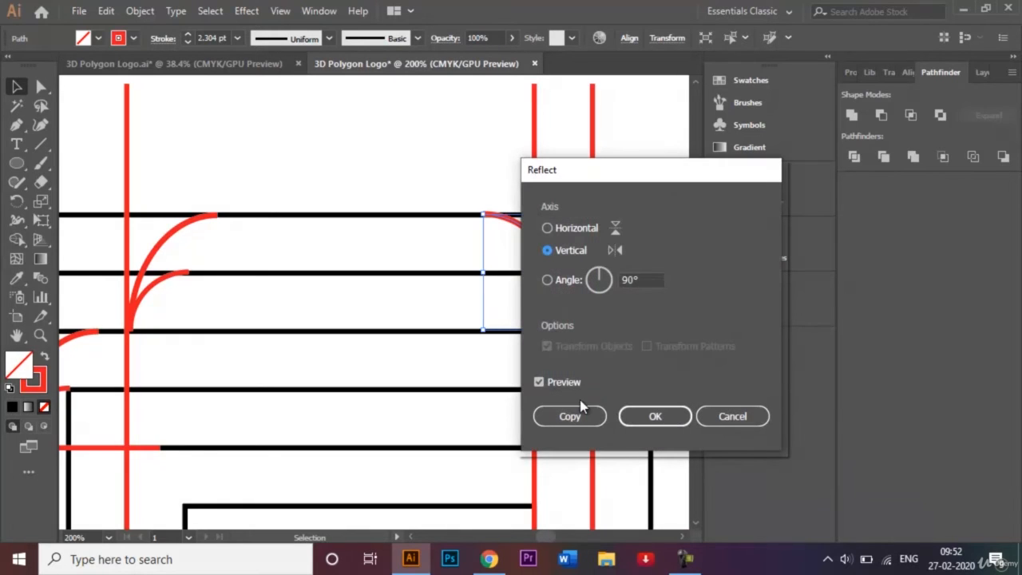
{"action": "left_click", "coordinate": [644, 414]}
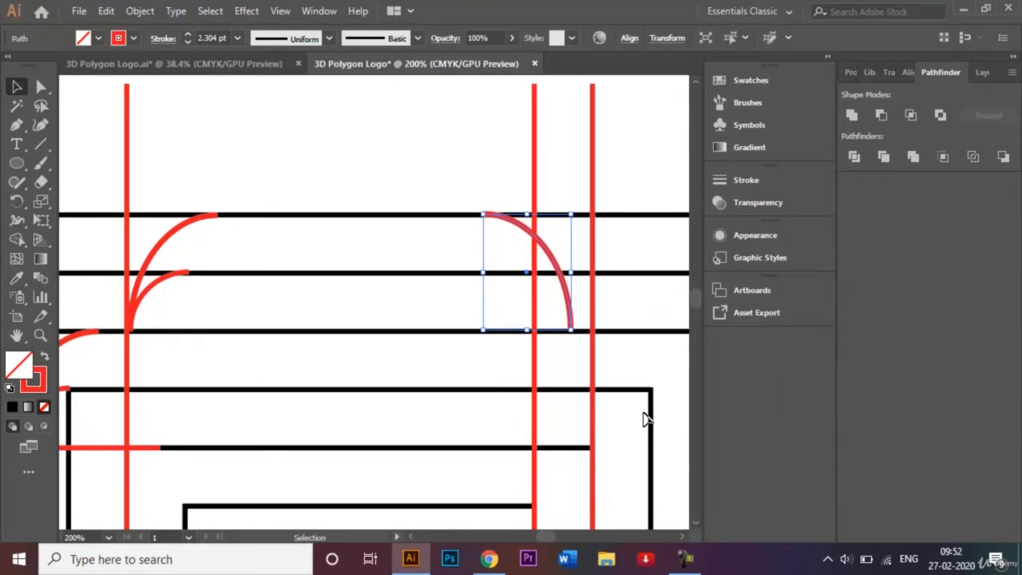
Nudge the mirrored arc right until its lower end meets the rightmost red vertical line, and deselect it
{"action": "key", "text": "Right"}
{"action": "key", "text": "Right"}
{"action": "key", "text": "Right"}
{"action": "key", "text": "Right"}
{"action": "key", "text": "Right"}
{"action": "key", "text": "Right"}
{"action": "key", "text": "Right"}
{"action": "key", "text": "Right"}
{"action": "key", "text": "Right"}
{"action": "key", "text": "Right"}
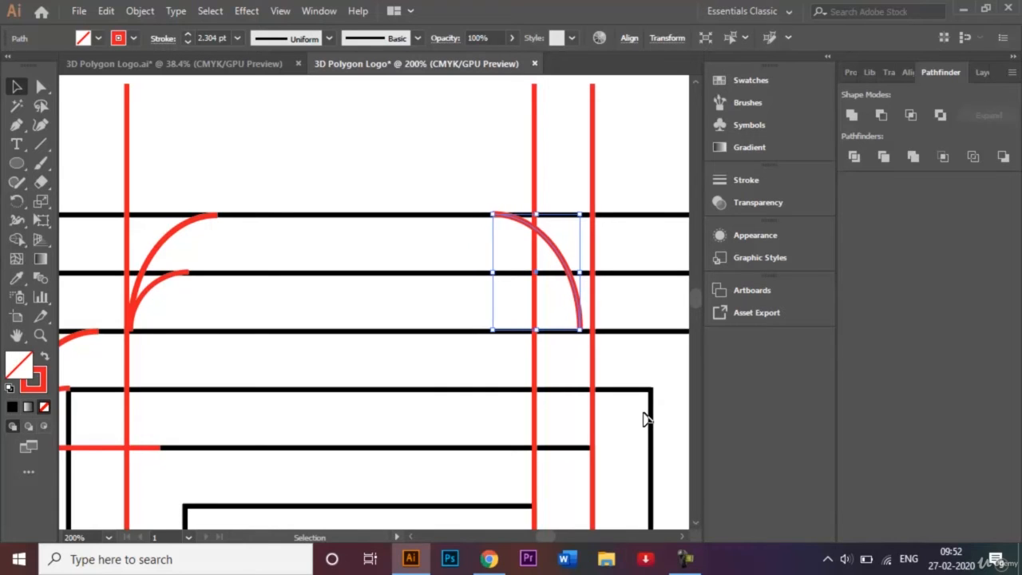
{"action": "key", "text": "Right"}
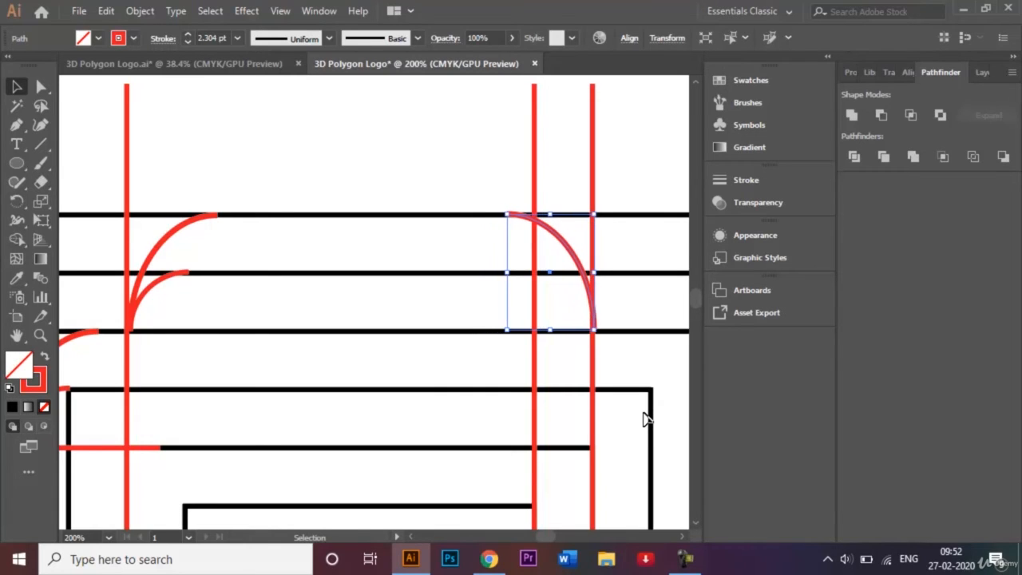
{"action": "key", "text": "Left"}
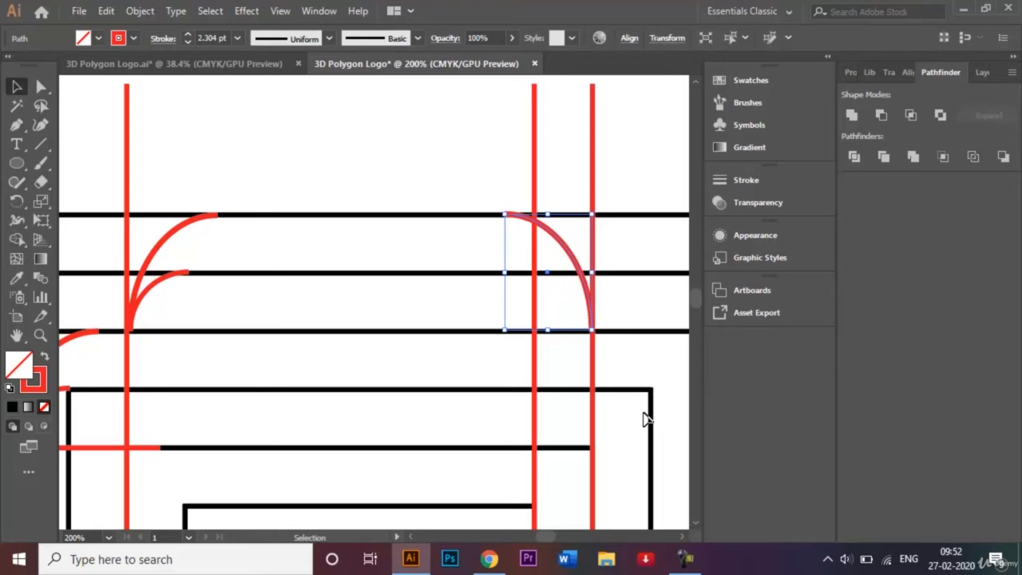
{"action": "left_click", "coordinate": [440, 145]}
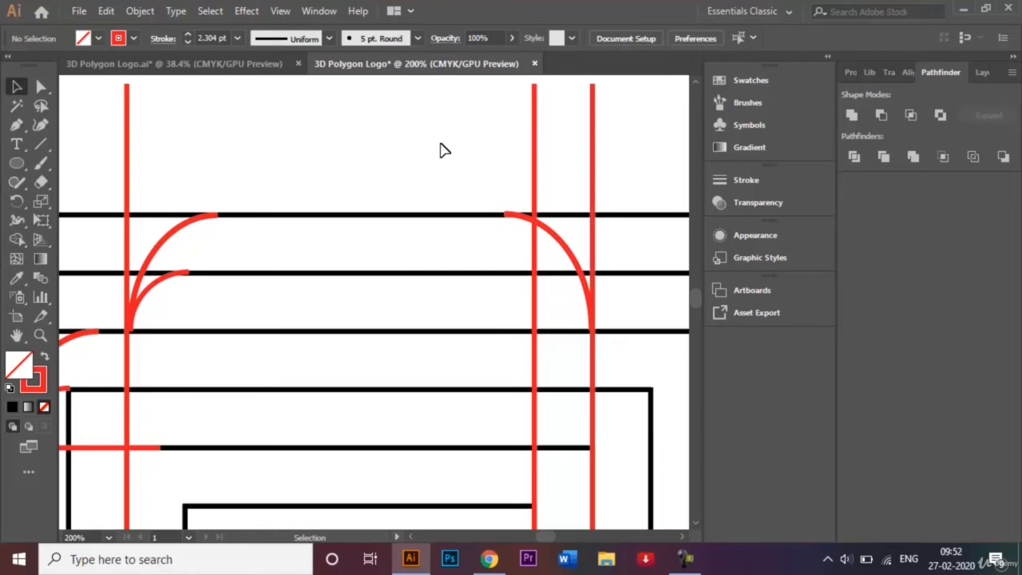
Hide the blue horizontal guide line
{"action": "key", "text": "ctrl+0"}
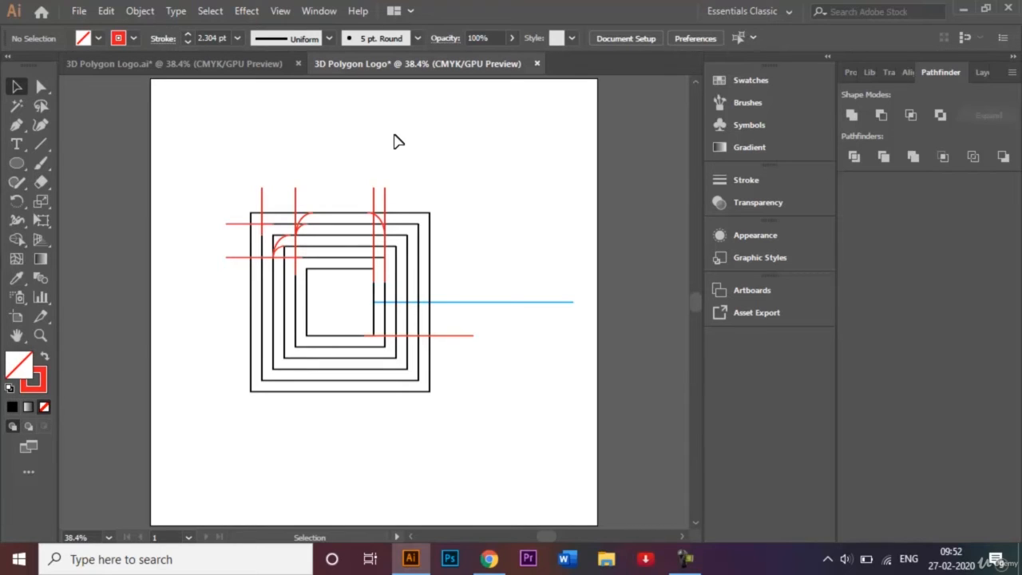
{"action": "left_click", "coordinate": [526, 302]}
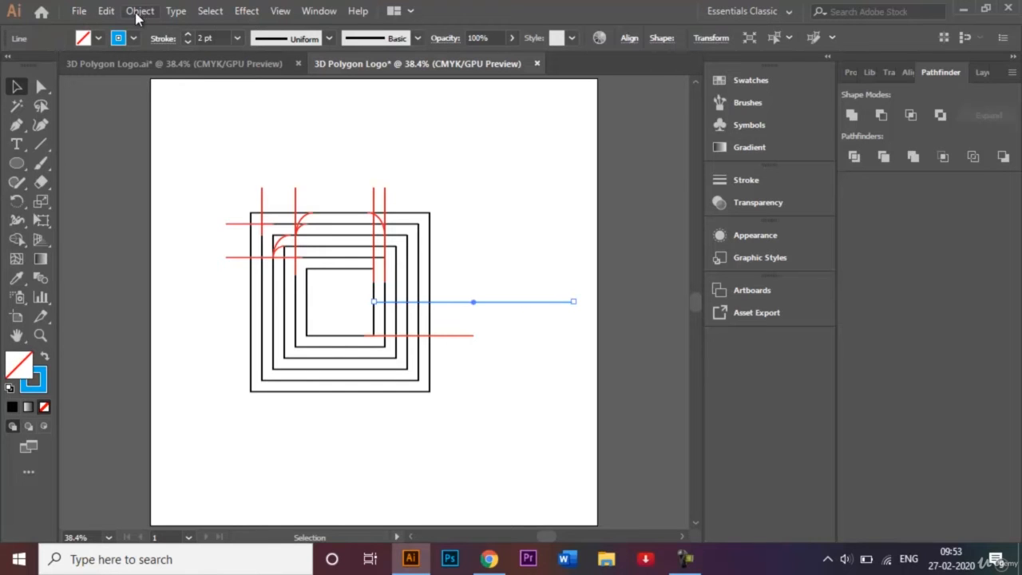
{"action": "left_click", "coordinate": [139, 11]}
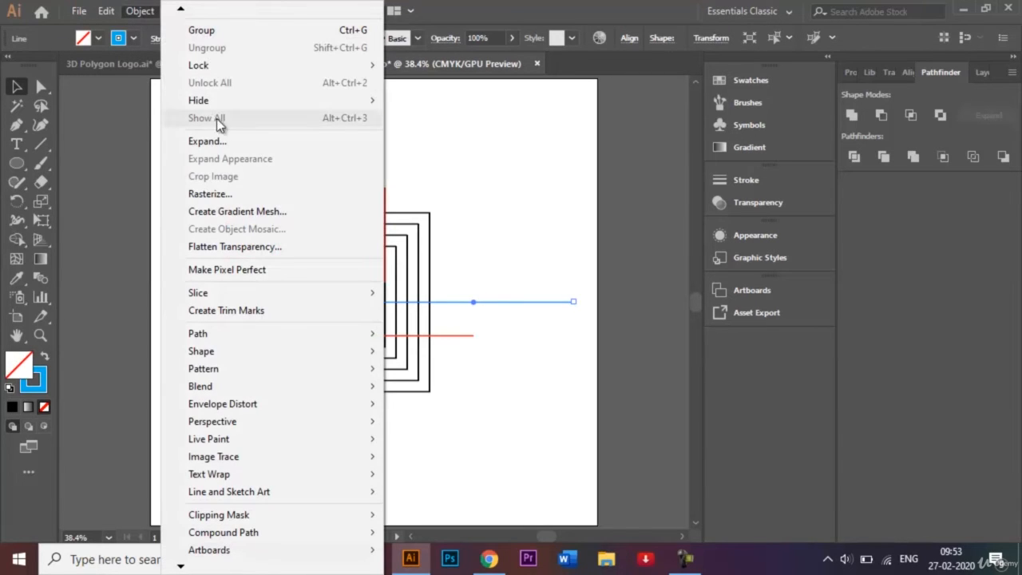
{"action": "mouse_move", "coordinate": [235, 103]}
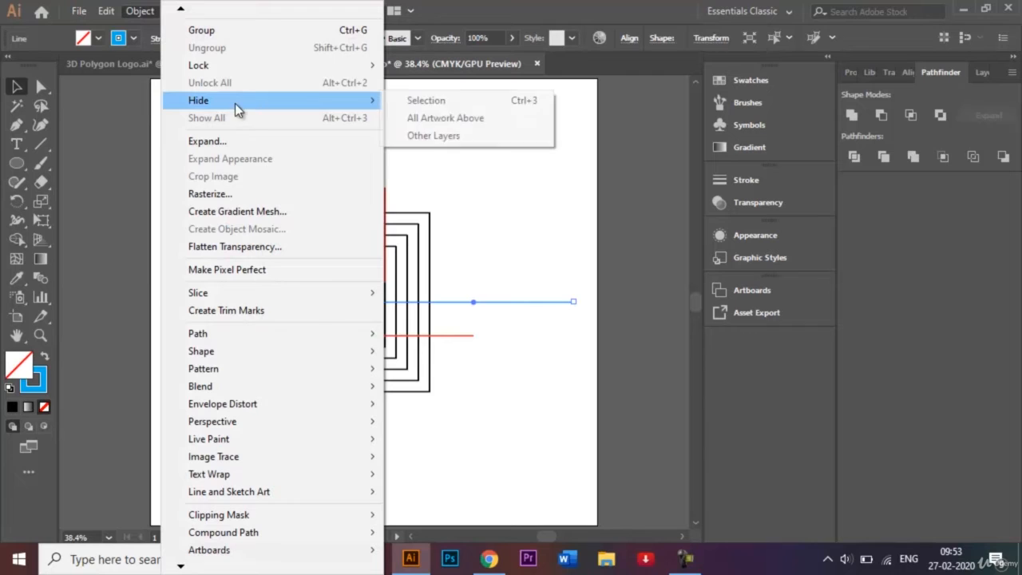
{"action": "left_click", "coordinate": [423, 99]}
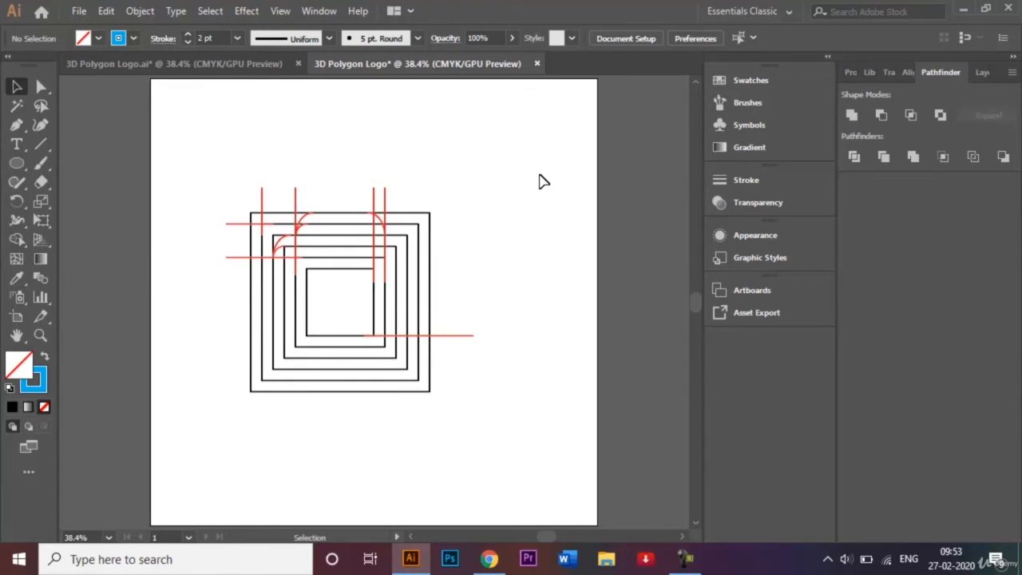
{"action": "left_click_drag", "start_coordinate": [215, 184], "coordinate": [481, 429]}
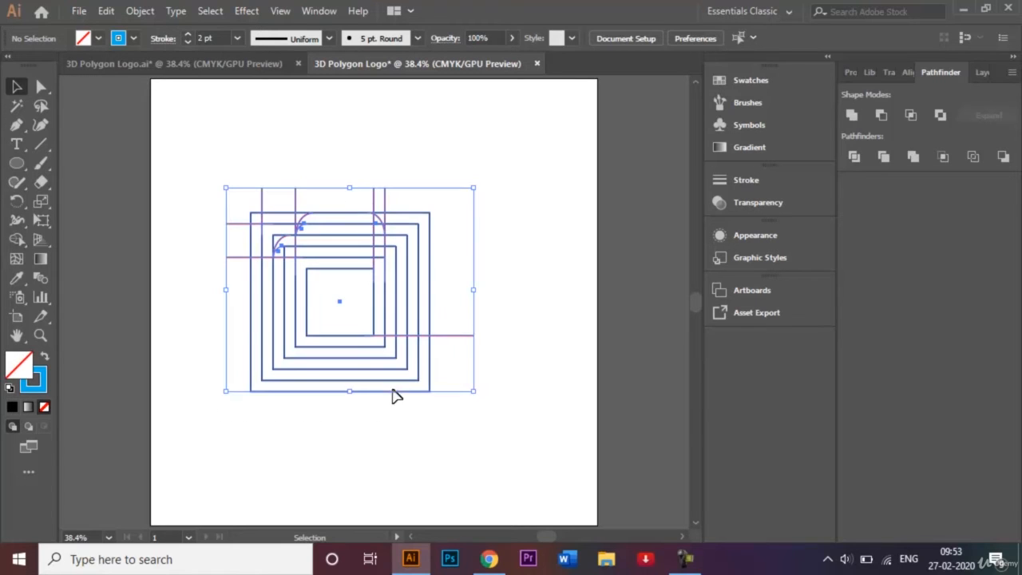
{"action": "left_click", "coordinate": [16, 239]}
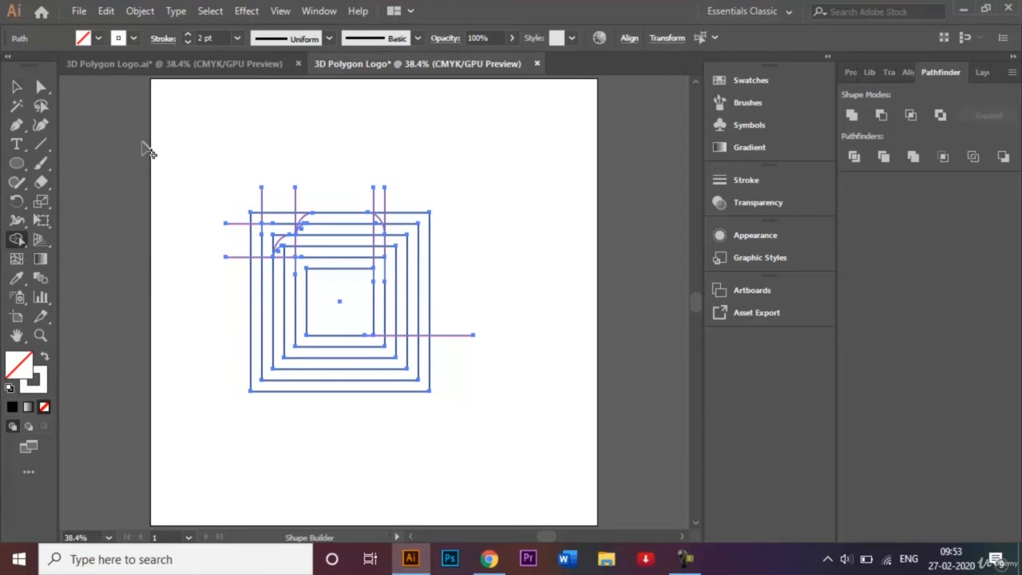
{"action": "left_click", "coordinate": [98, 39]}
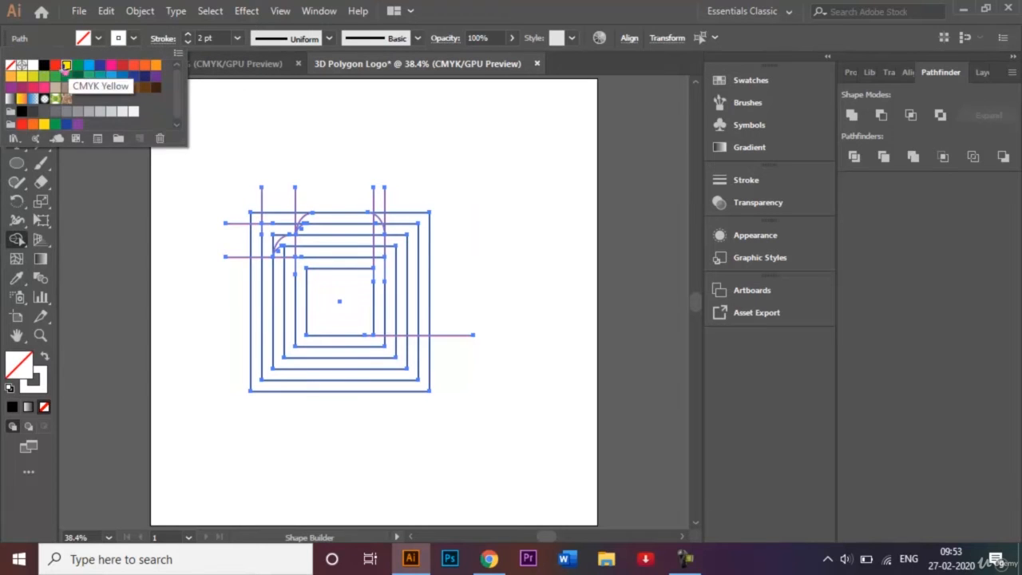
{"action": "left_click", "coordinate": [66, 64]}
{"action": "left_click", "coordinate": [305, 136]}
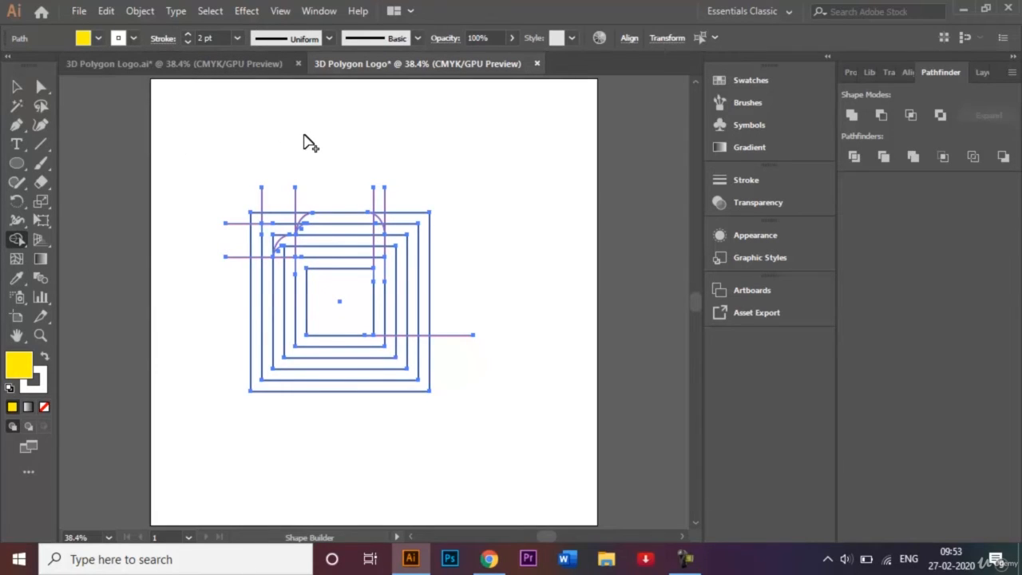
{"action": "key", "text": "ctrl+equal"}
{"action": "key", "text": "ctrl+equal"}
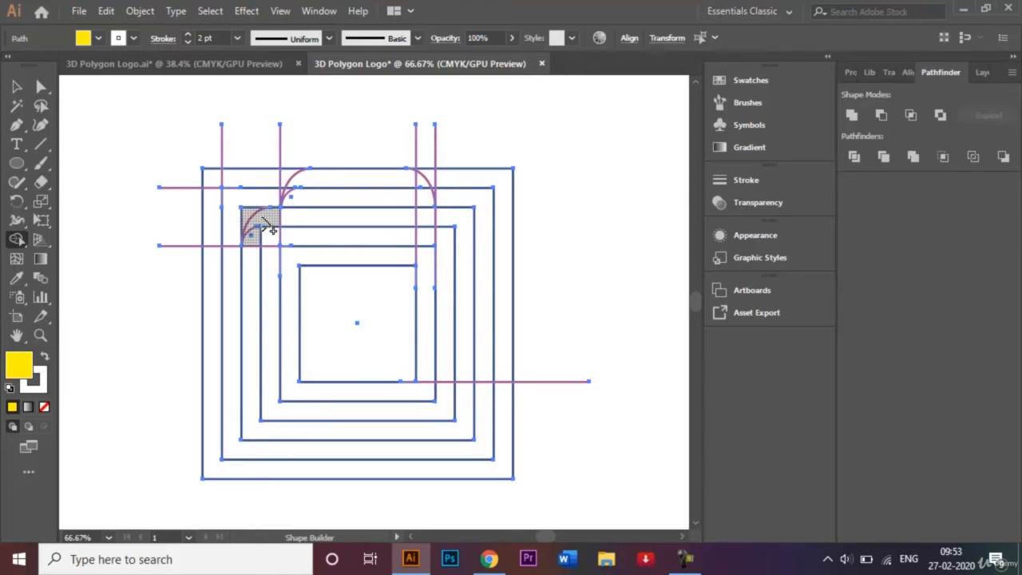
{"action": "left_click", "coordinate": [18, 87]}
{"action": "left_click", "coordinate": [139, 130]}
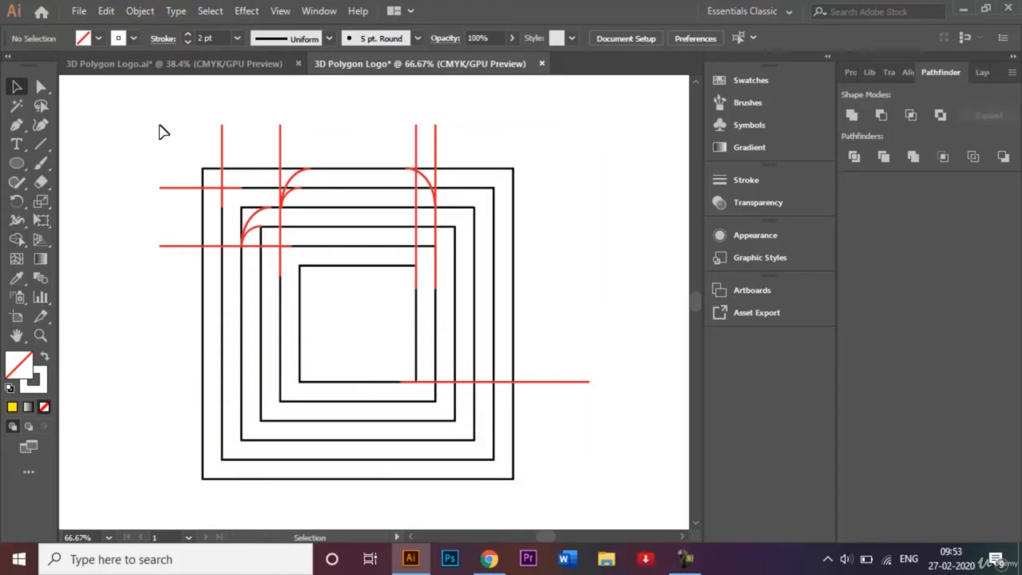
Nudge the smaller arc of the lower-left pair down one increment
{"action": "left_click_drag", "start_coordinate": [159, 126], "coordinate": [128, 192]}
{"action": "key", "text": "ctrl+plus"}
{"action": "key", "text": "ctrl+plus"}
{"action": "key", "text": "ctrl+plus"}
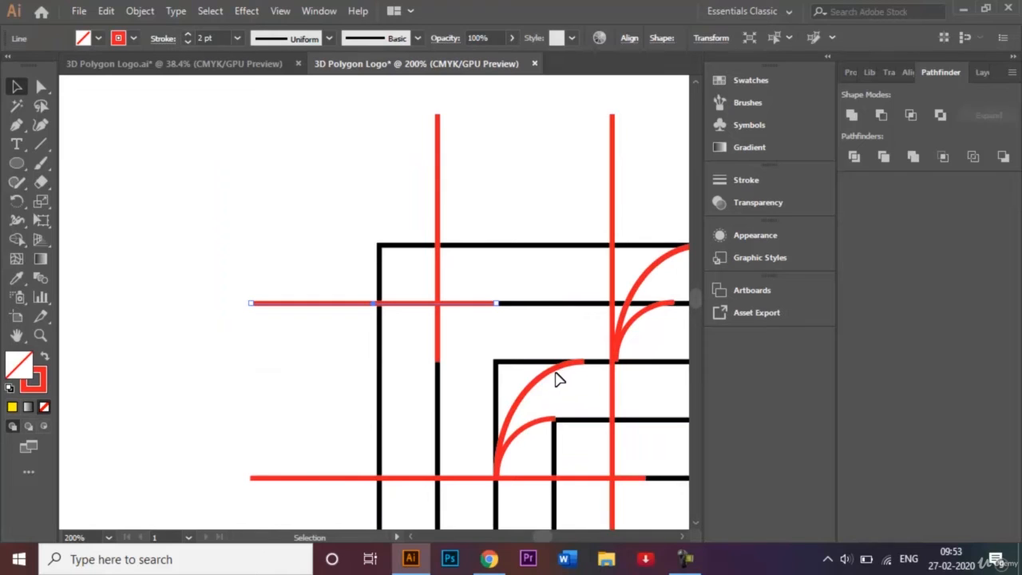
{"action": "left_click", "coordinate": [549, 421]}
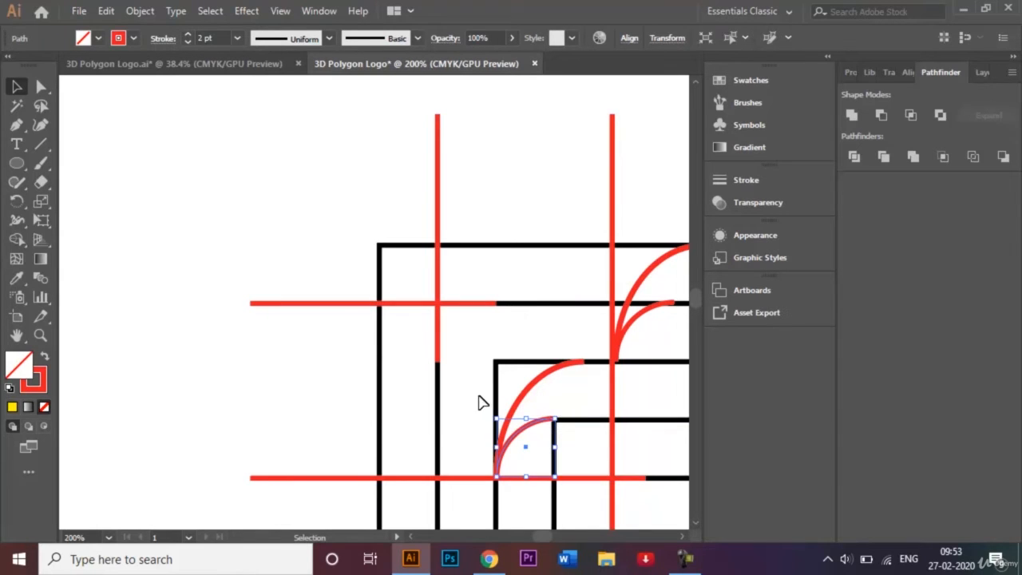
{"action": "key", "text": "Down"}
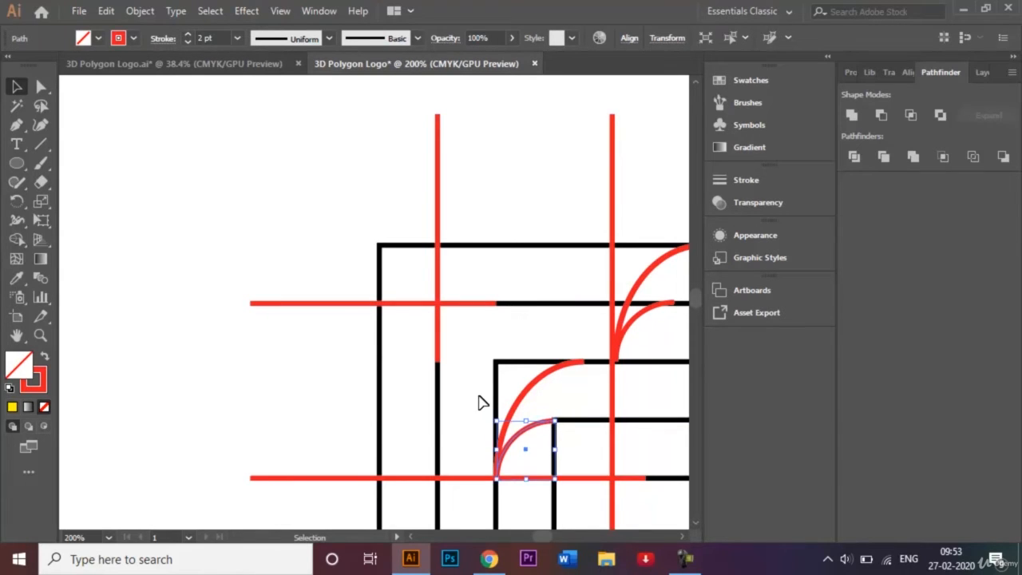
Snap the smaller arc's upper endpoint onto the corner of the adjacent black square, and deselect the arc
{"action": "key", "text": "ctrl+plus"}
{"action": "key", "text": "ctrl+plus"}
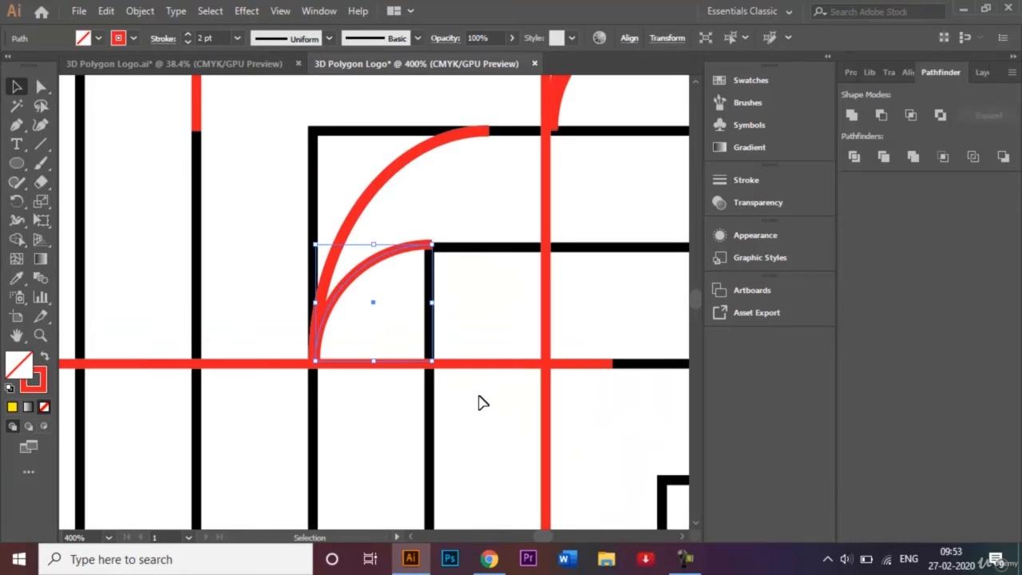
{"action": "left_click", "coordinate": [41, 87]}
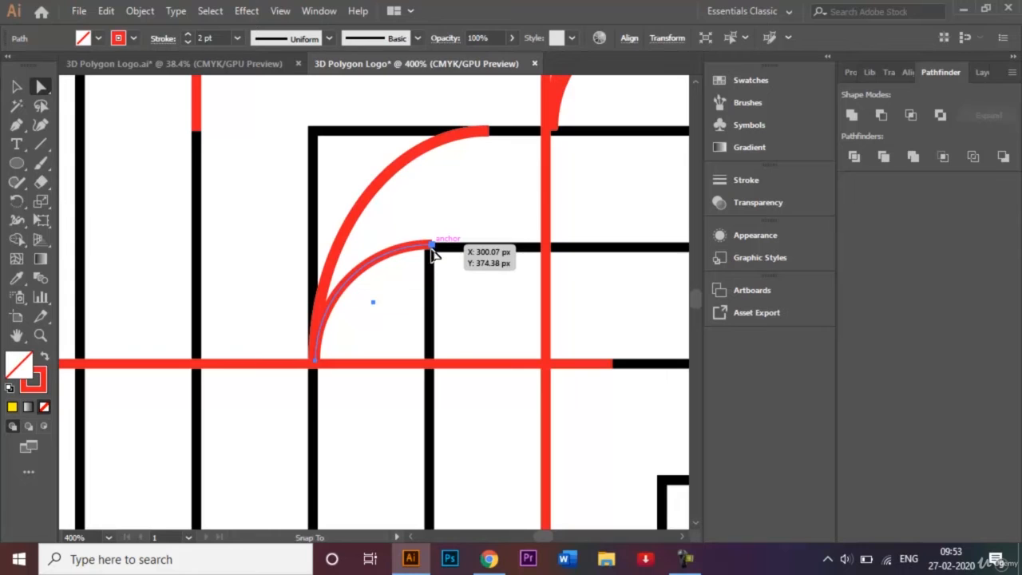
{"action": "left_click_drag", "start_coordinate": [431, 249], "coordinate": [434, 258]}
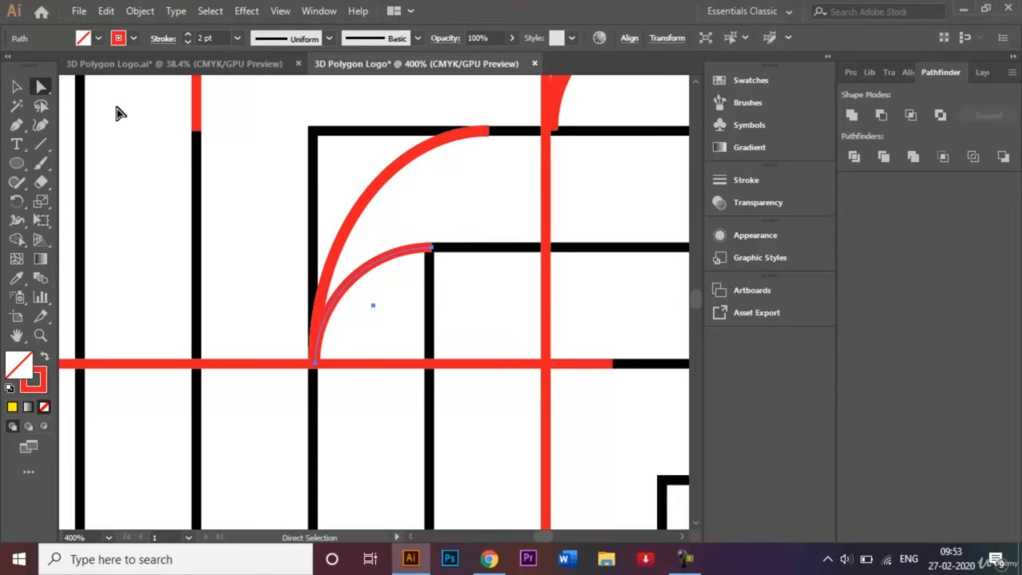
{"action": "left_click", "coordinate": [18, 86]}
{"action": "left_click", "coordinate": [269, 99]}
{"action": "left_click_drag", "start_coordinate": [269, 99], "coordinate": [655, 406]}
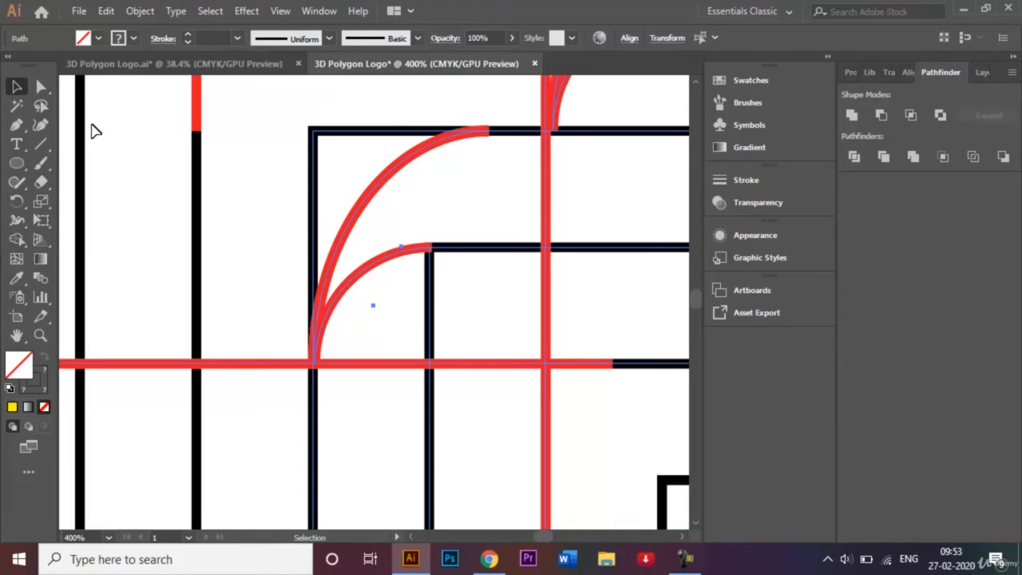
{"action": "left_click", "coordinate": [16, 239]}
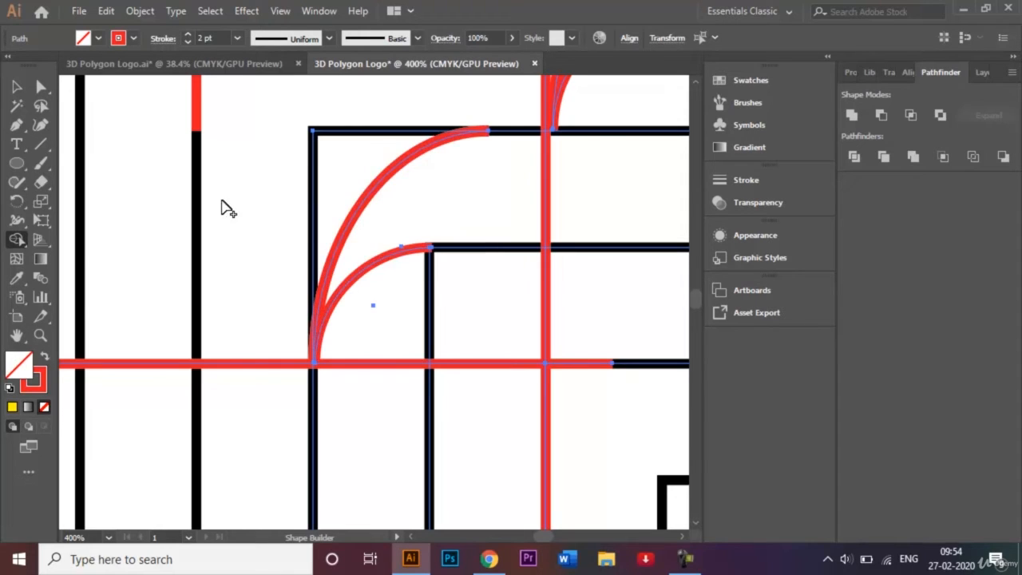
{"action": "left_click", "coordinate": [17, 90]}
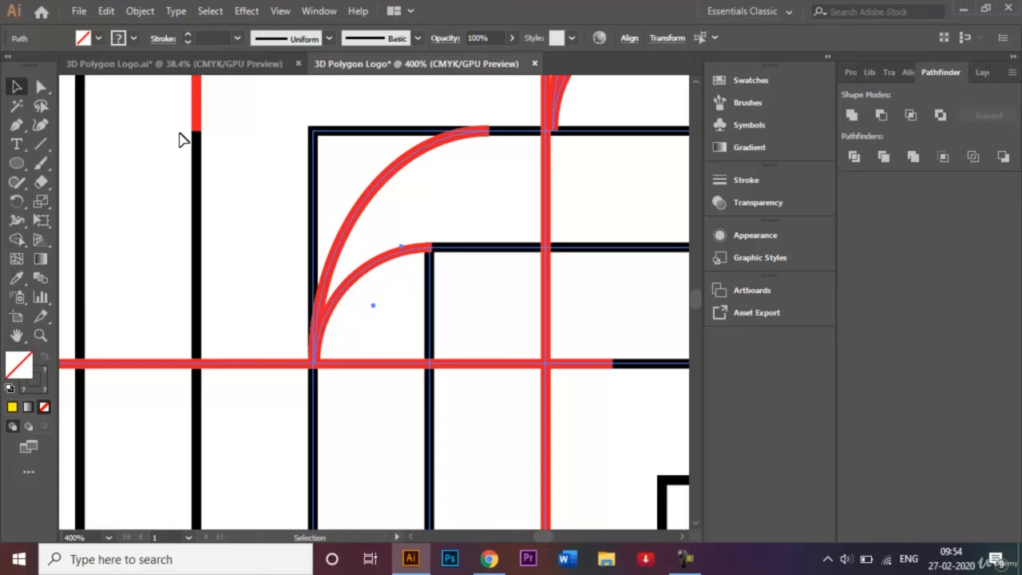
{"action": "left_click", "coordinate": [257, 169]}
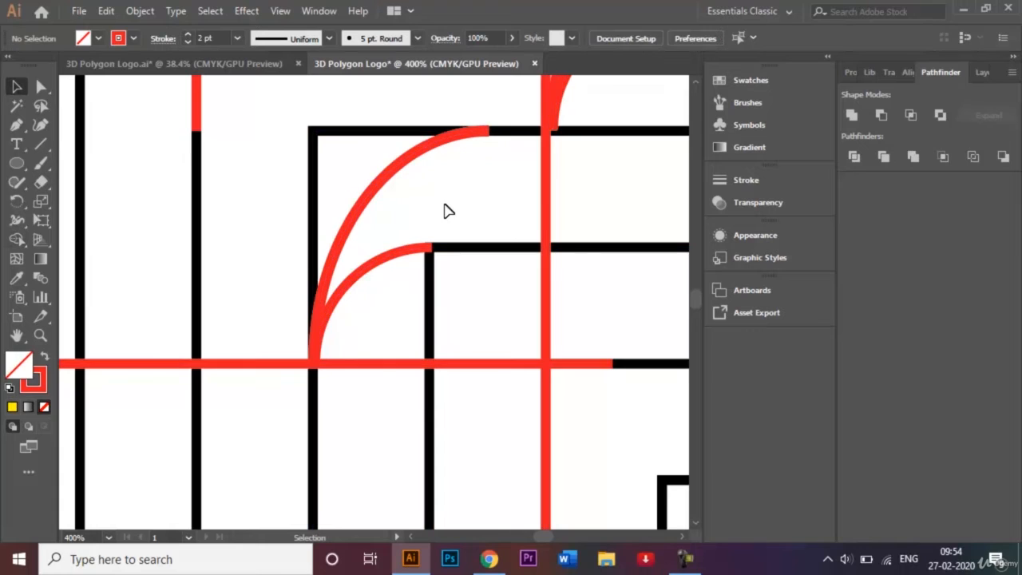
Move the lower anchor of the lower pair's larger arc onto the intersection with the red horizontal line, and deselect it
{"action": "left_click", "coordinate": [382, 184]}
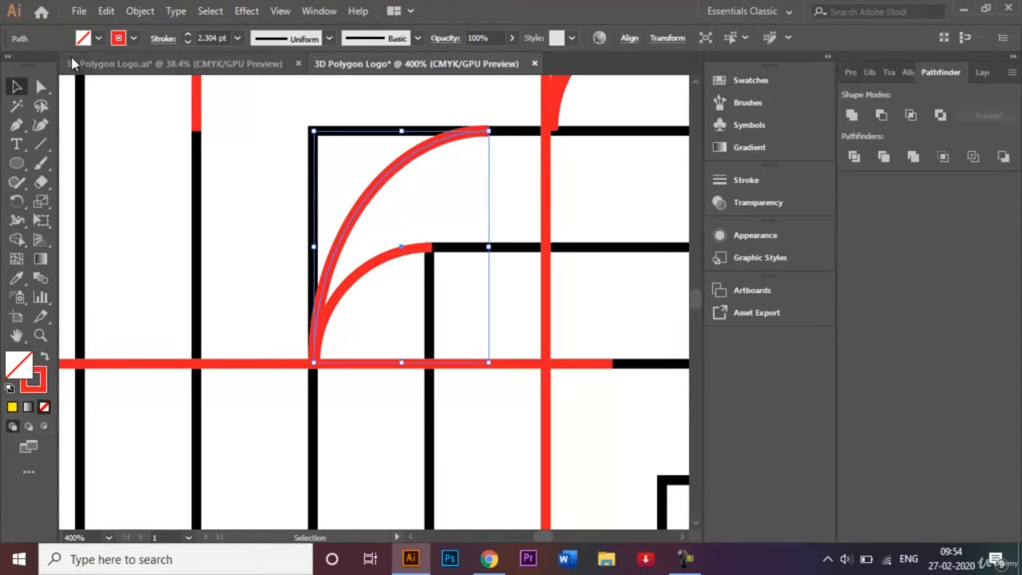
{"action": "left_click", "coordinate": [43, 86]}
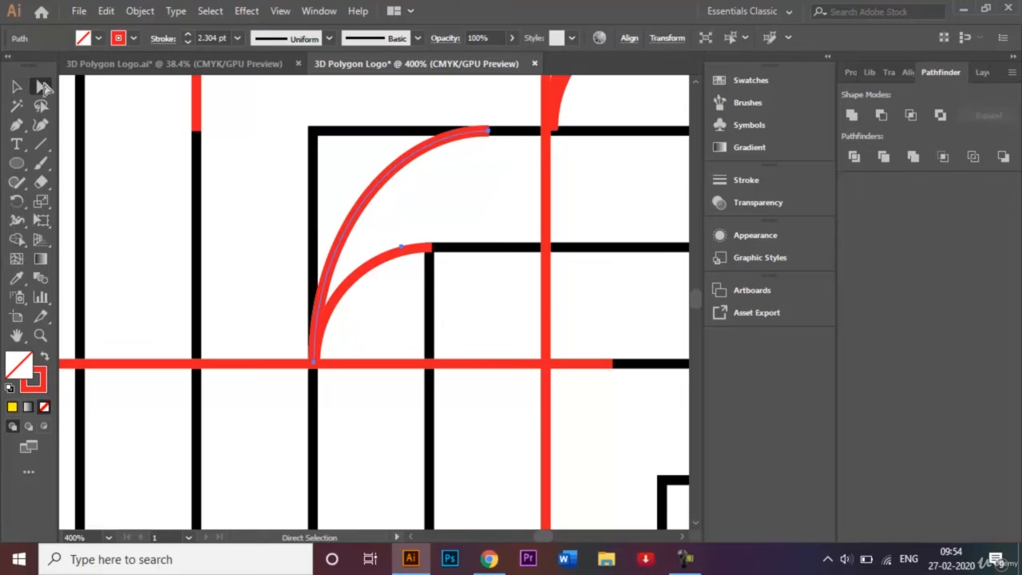
{"action": "left_click", "coordinate": [315, 365]}
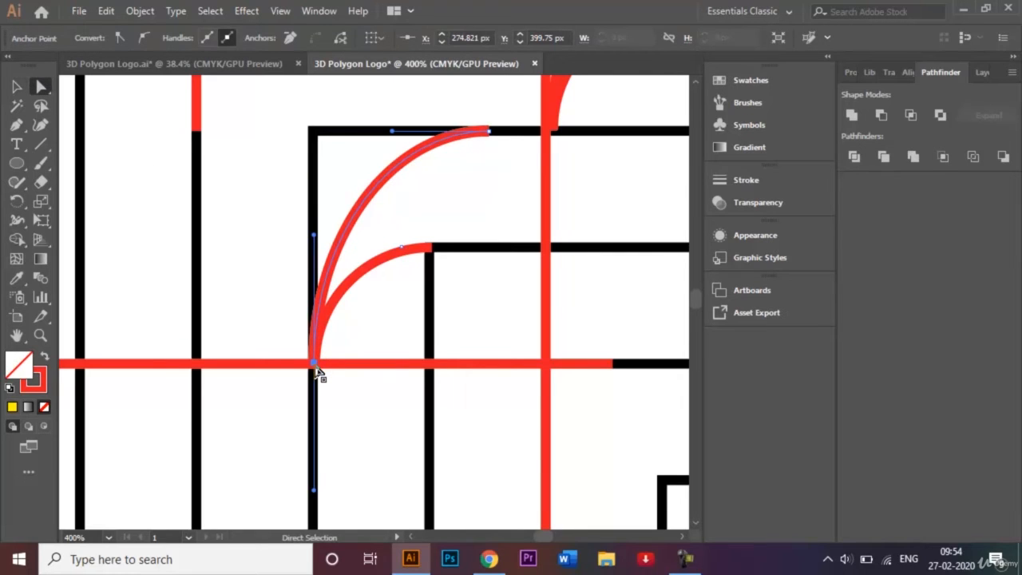
{"action": "left_click_drag", "start_coordinate": [315, 366], "coordinate": [316, 369]}
{"action": "left_click", "coordinate": [17, 86]}
{"action": "left_click", "coordinate": [391, 110]}
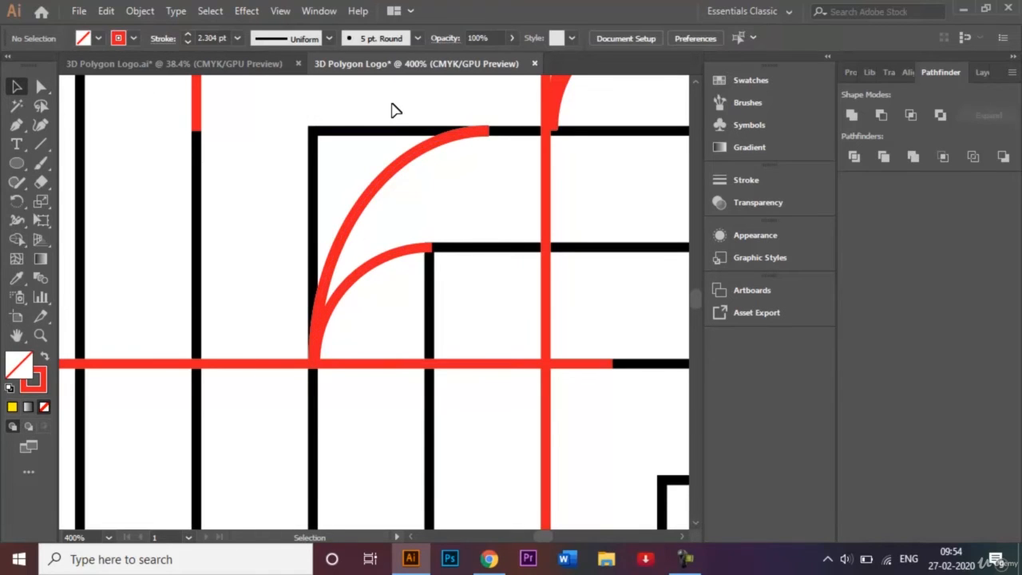
{"action": "key", "text": "ctrl+minus"}
{"action": "key", "text": "ctrl+minus"}
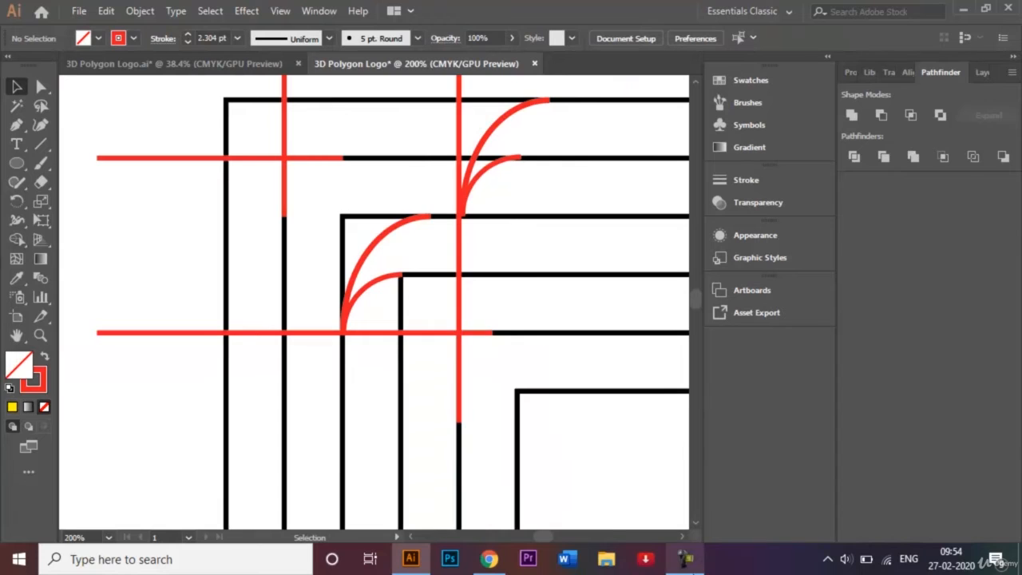
{"action": "left_click", "coordinate": [685, 559]}
{"action": "left_click", "coordinate": [942, 485]}
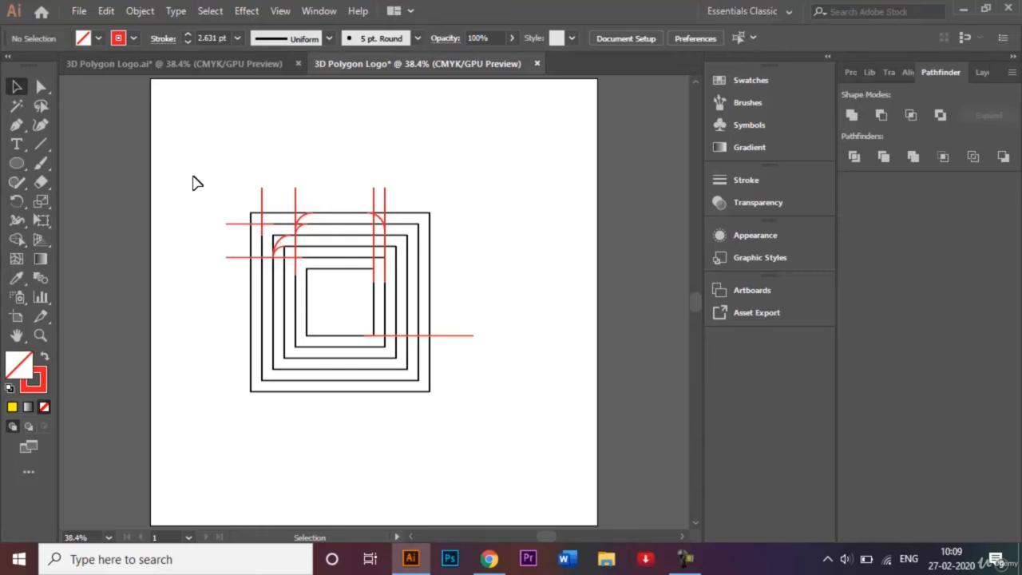
Select all the artwork and use Shape Builder with a CMYK Yellow fill to merge the upper rounded bar with the vertical stem
{"action": "left_click_drag", "start_coordinate": [196, 183], "coordinate": [472, 420]}
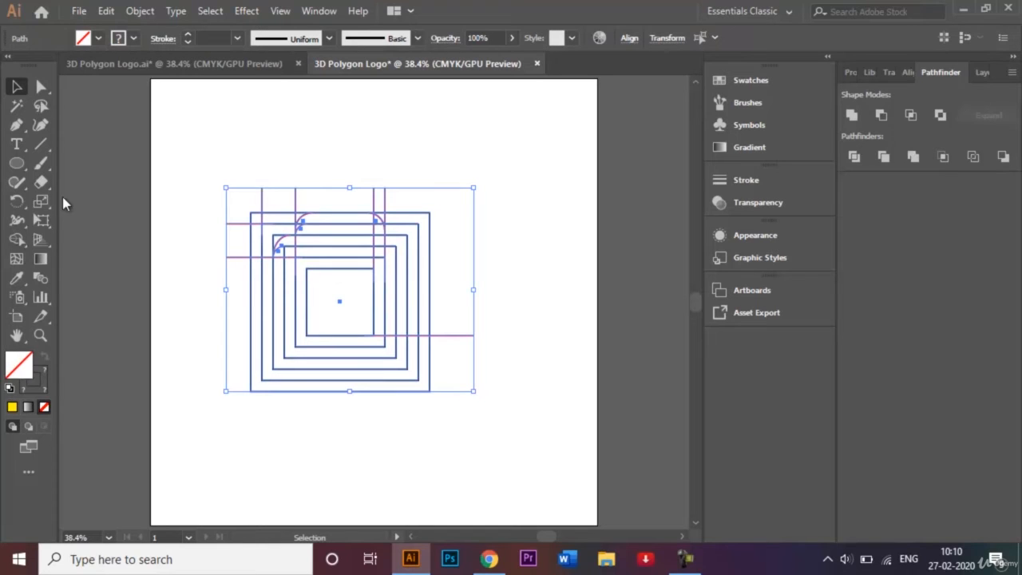
{"action": "left_click", "coordinate": [22, 243]}
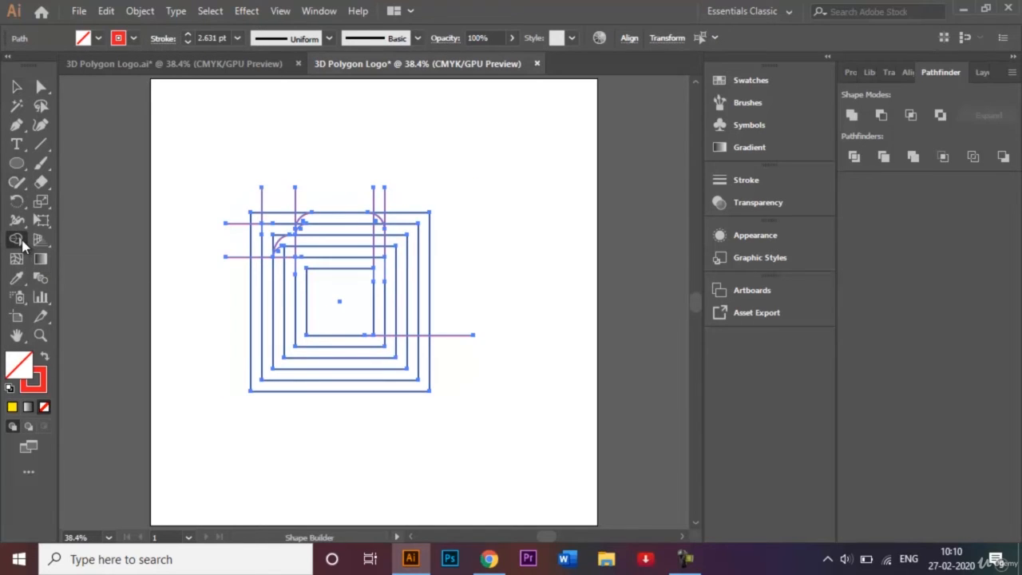
{"action": "left_click", "coordinate": [98, 38]}
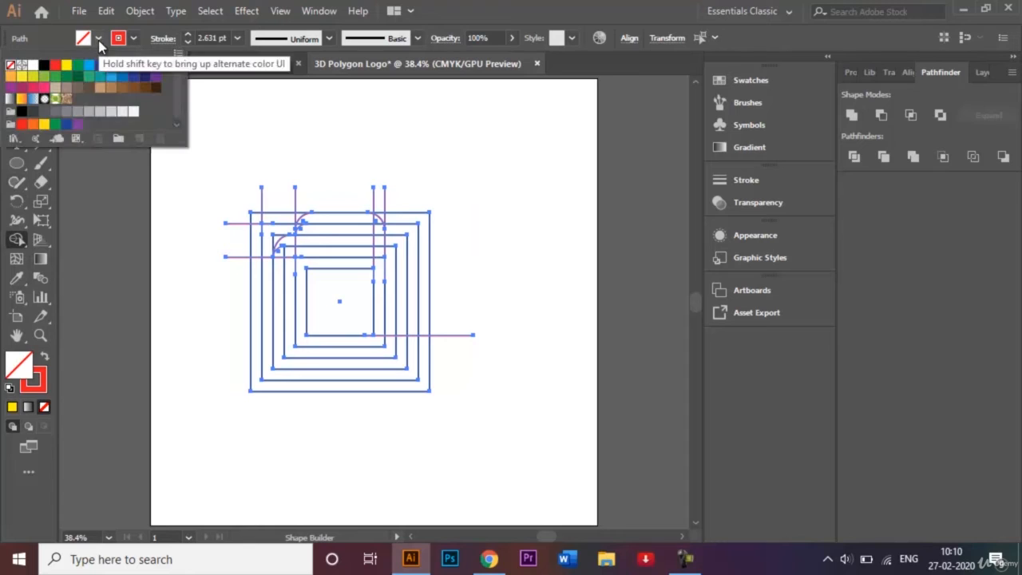
{"action": "left_click", "coordinate": [67, 69]}
{"action": "left_click", "coordinate": [269, 146]}
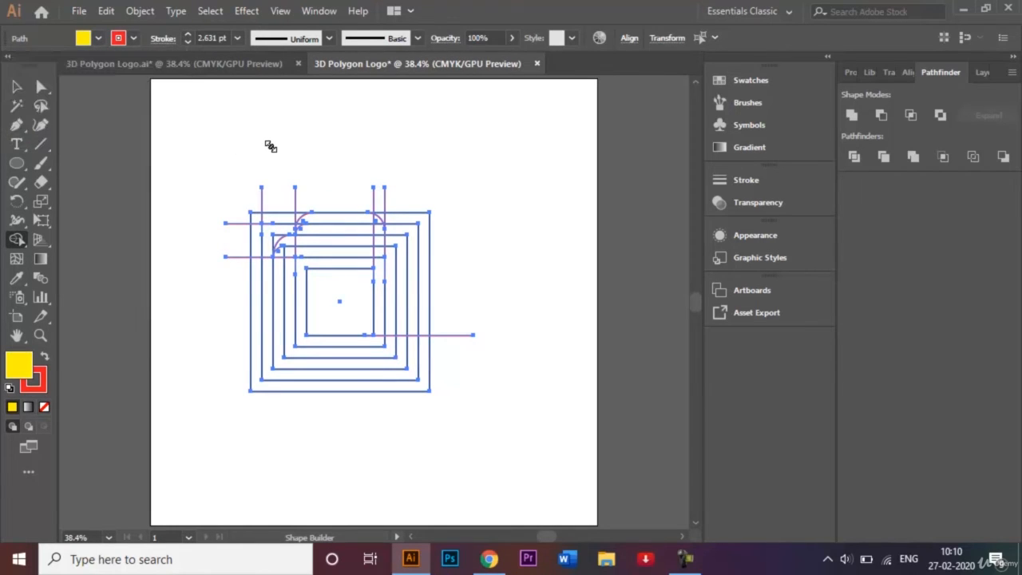
{"action": "key", "text": "ctrl+plus"}
{"action": "key", "text": "ctrl+plus"}
{"action": "key", "text": "ctrl+plus"}
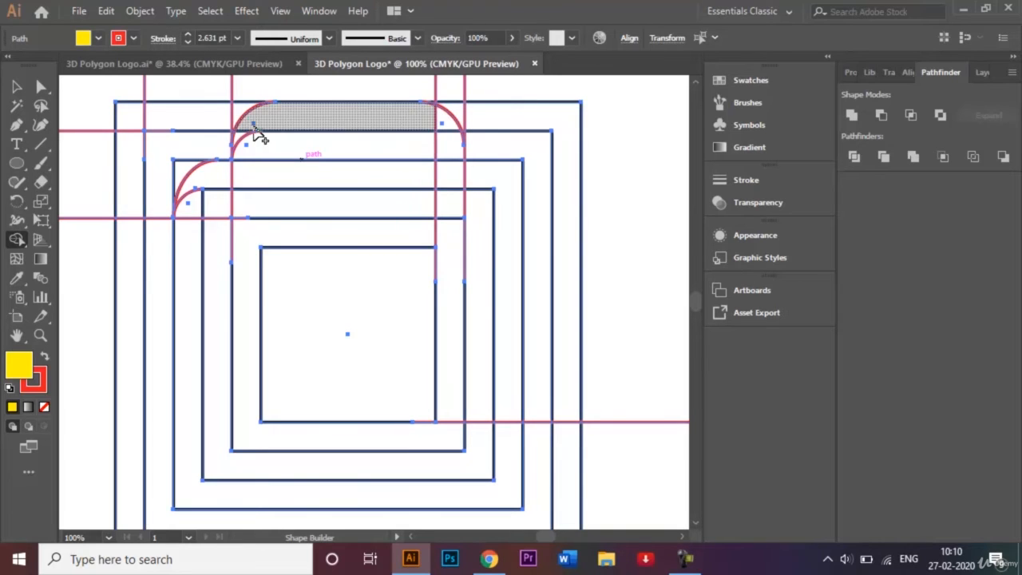
{"action": "mouse_move", "coordinate": [243, 144]}
{"action": "left_mouse_down"}
{"action": "mouse_move", "coordinate": [248, 132]}
{"action": "mouse_move", "coordinate": [297, 120]}
{"action": "mouse_move", "coordinate": [449, 122]}
{"action": "mouse_move", "coordinate": [455, 275]}
{"action": "left_mouse_up"}
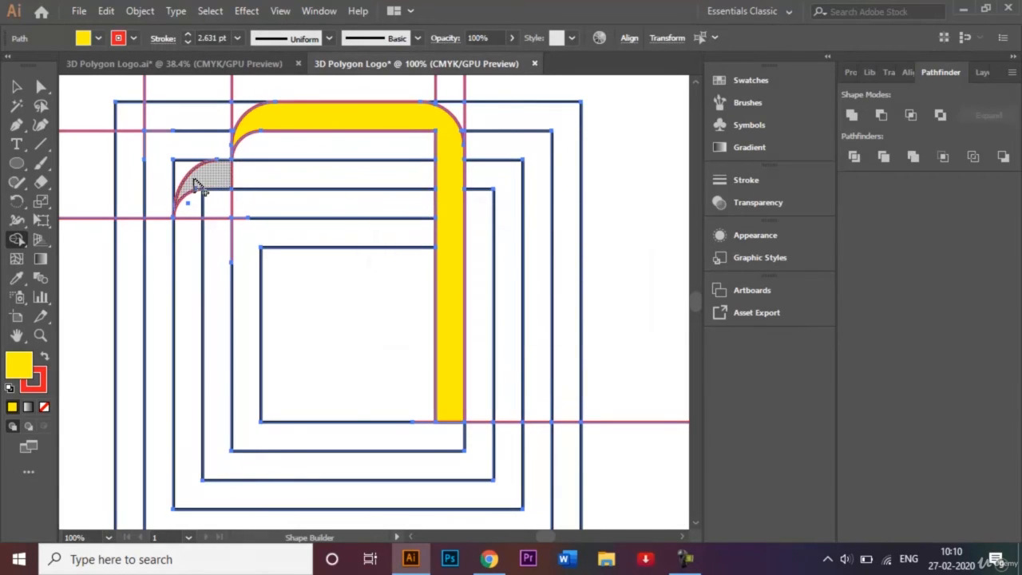
Merge the second curved bar into the yellow stem, fill the outer square's upper-left corner cell yellow, and deselect everything
{"action": "left_click_drag", "start_coordinate": [202, 182], "coordinate": [449, 183]}
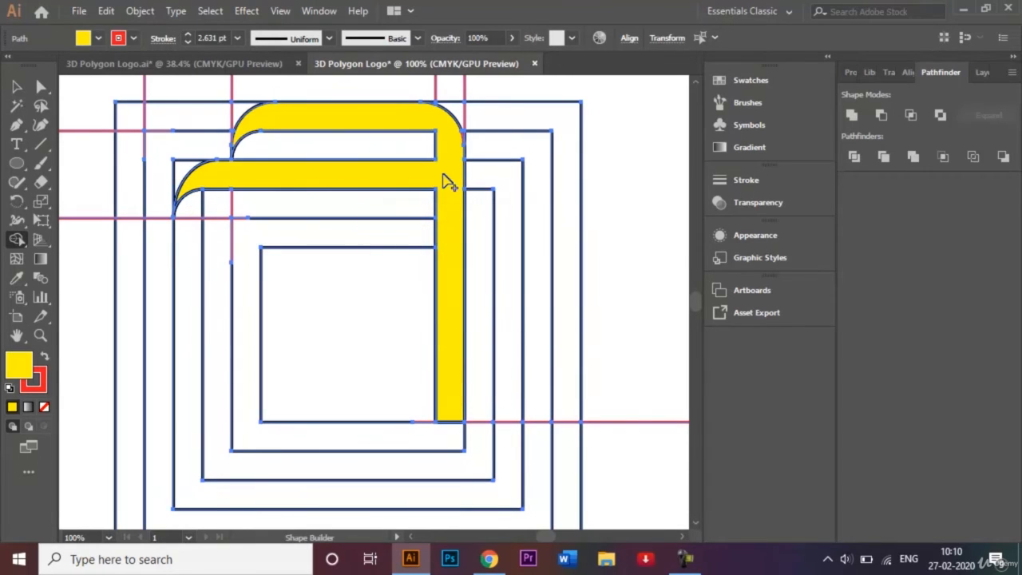
{"action": "left_click", "coordinate": [133, 121]}
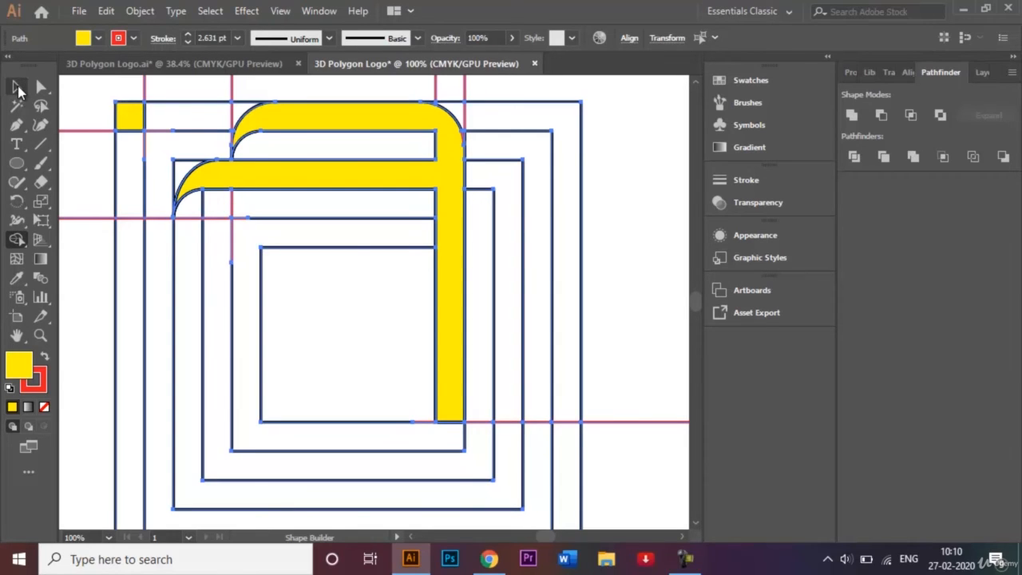
{"action": "left_click", "coordinate": [17, 88]}
{"action": "key", "text": "ctrl+shift+a"}
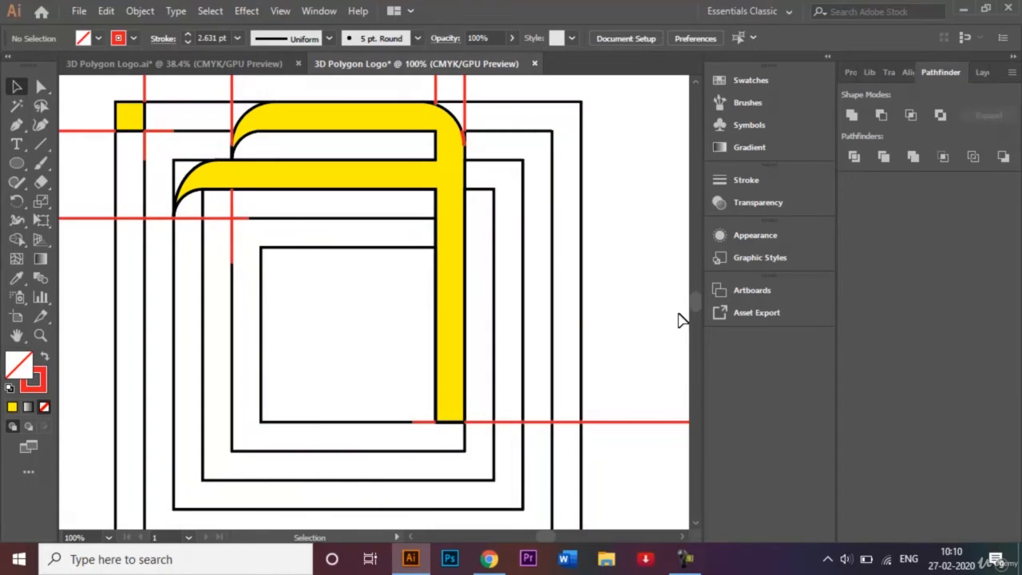
{"action": "key", "text": "ctrl+minus"}
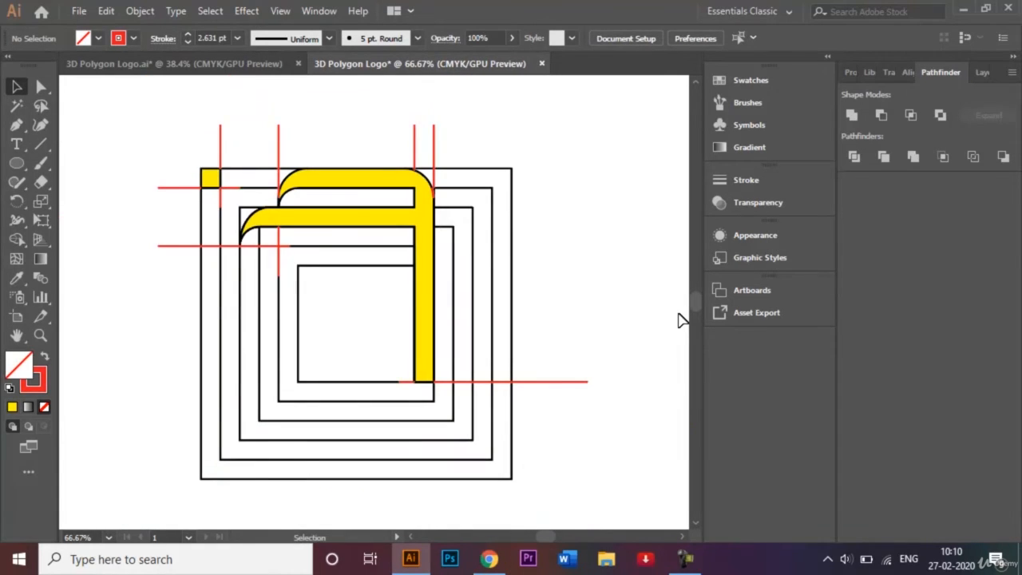
{"action": "left_click", "coordinate": [693, 563]}
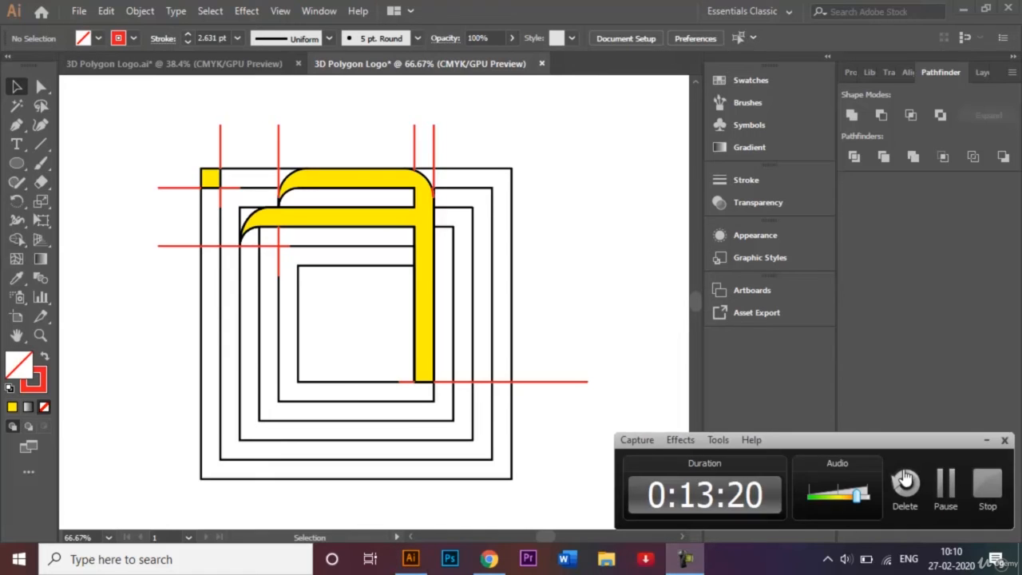
{"action": "left_click", "coordinate": [944, 489]}
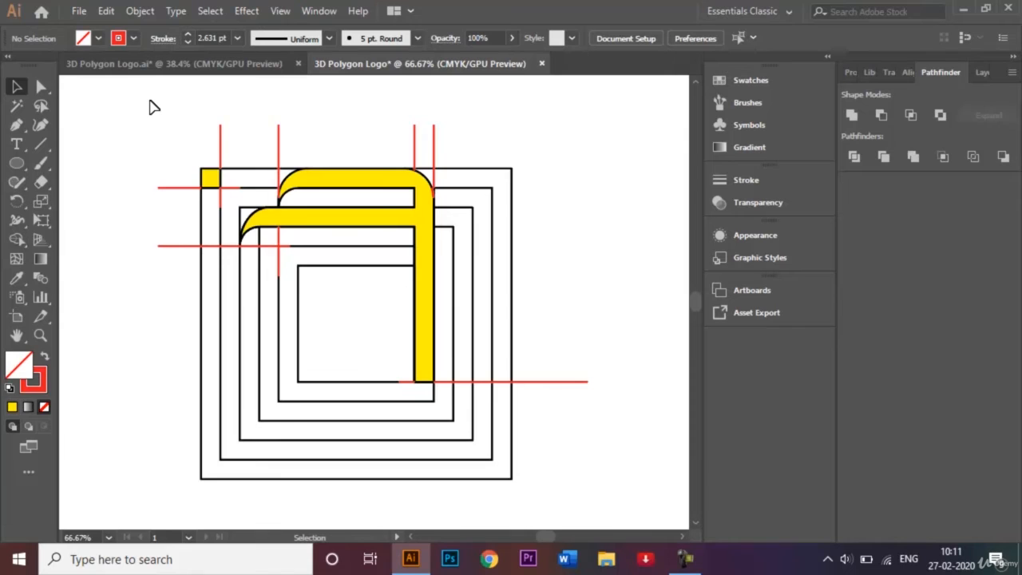
{"action": "left_click_drag", "start_coordinate": [152, 106], "coordinate": [548, 502]}
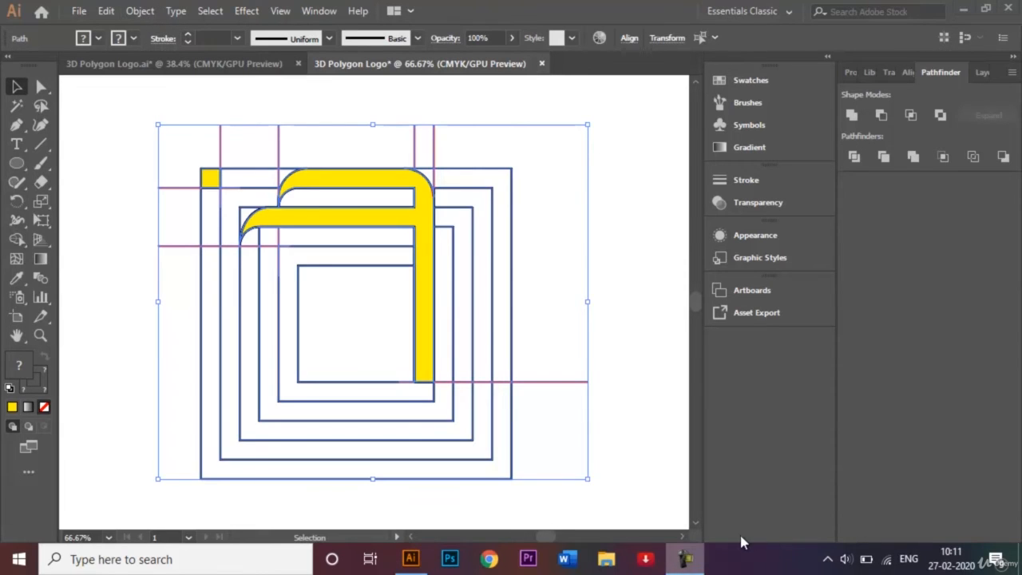
{"action": "right_click", "coordinate": [687, 564]}
{"action": "left_click", "coordinate": [690, 563]}
{"action": "left_click", "coordinate": [572, 214]}
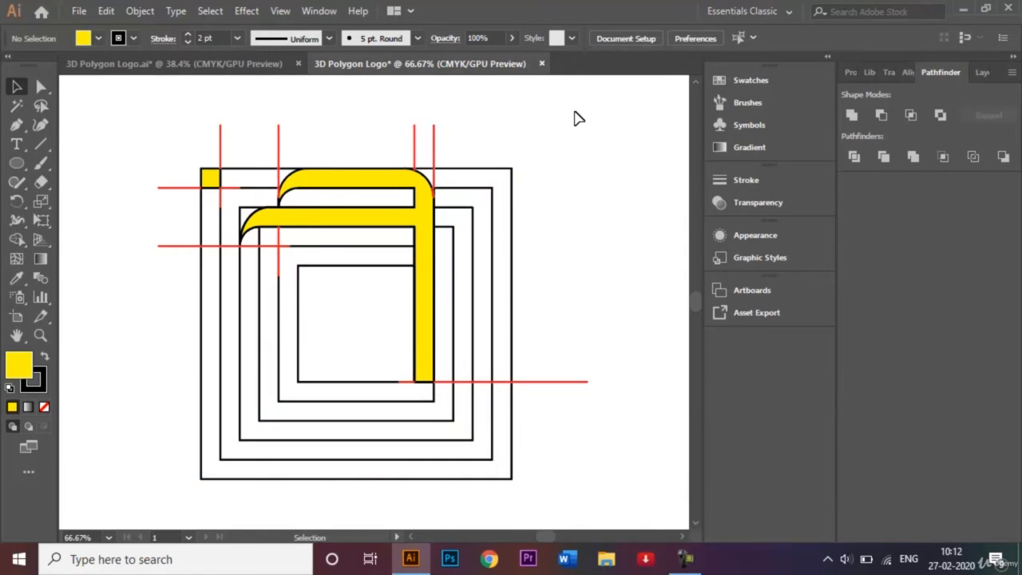
Select all the artwork and try to merge the red-edged sliver into the yellow shape's rounded outer corner with Shape Builder
{"action": "key", "text": "ctrl+equal"}
{"action": "key", "text": "ctrl+equal"}
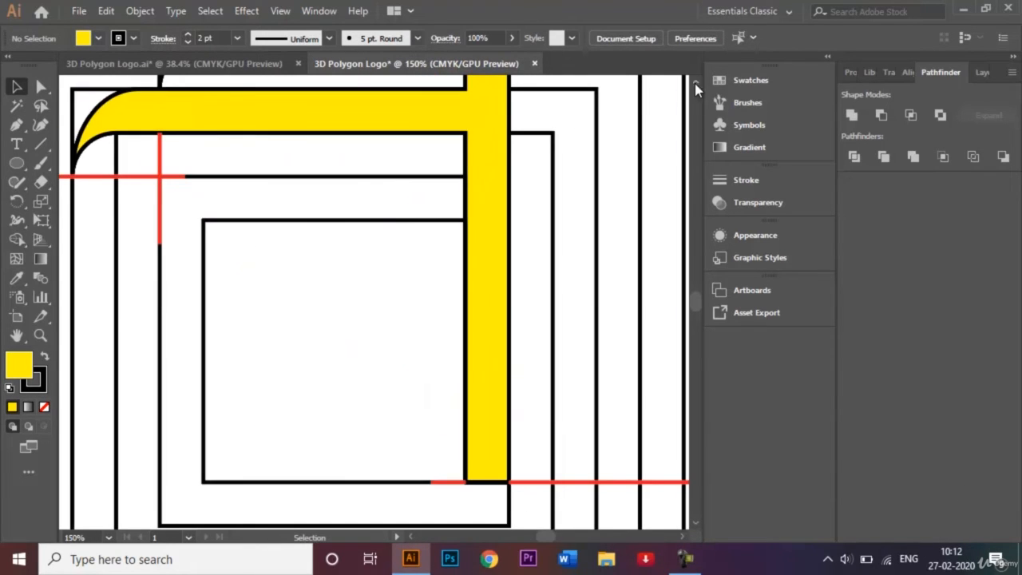
{"action": "scroll", "coordinate": [698, 82], "scroll_direction": "up", "scroll_amount": 3}
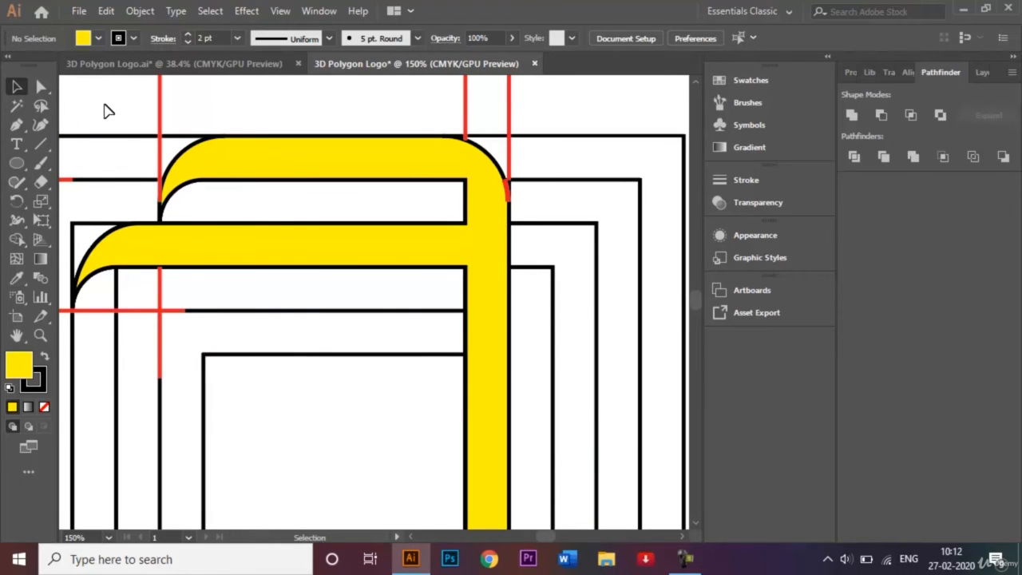
{"action": "key", "text": "ctrl+a"}
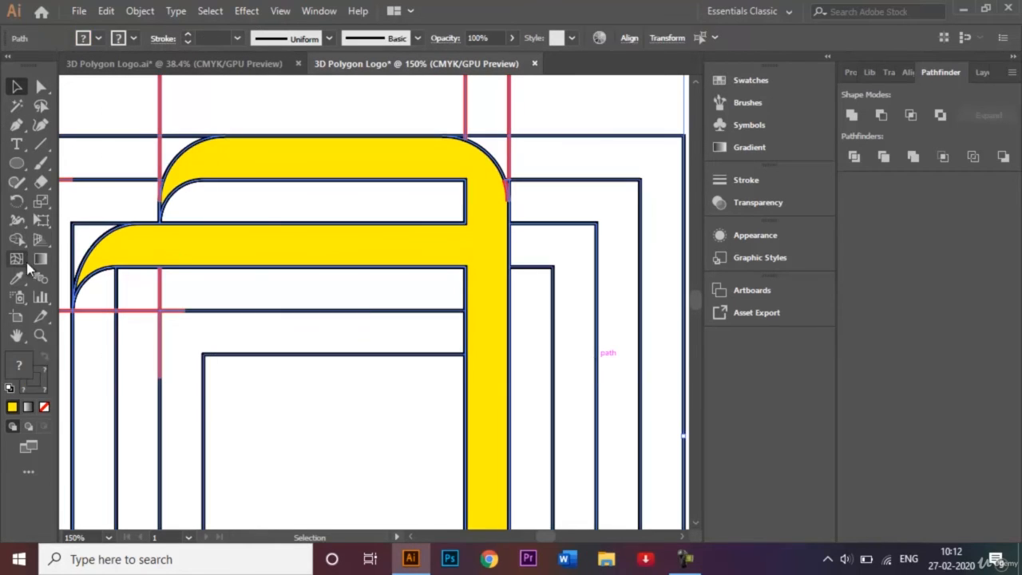
{"action": "left_click", "coordinate": [17, 238]}
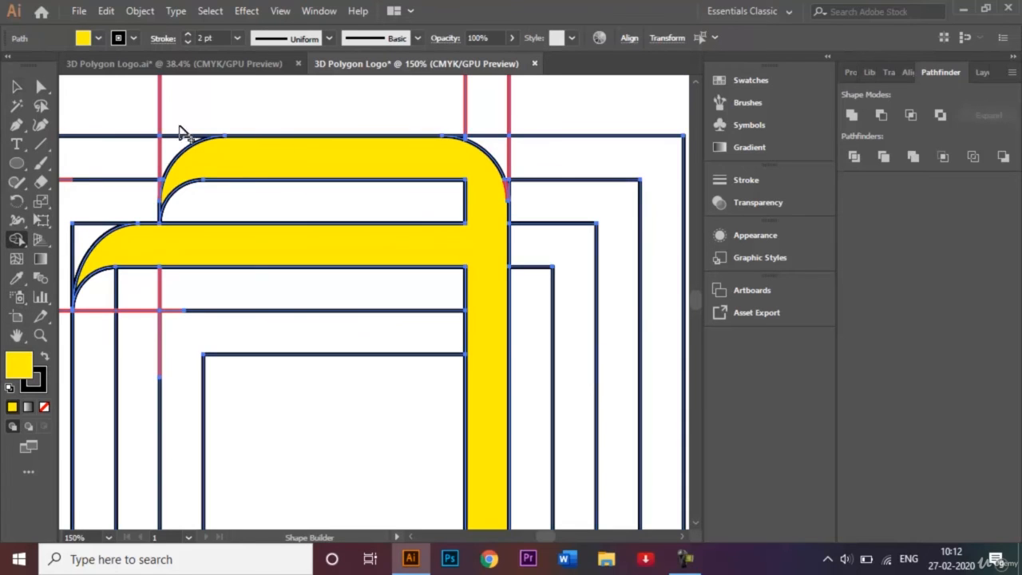
{"action": "left_click", "coordinate": [500, 194]}
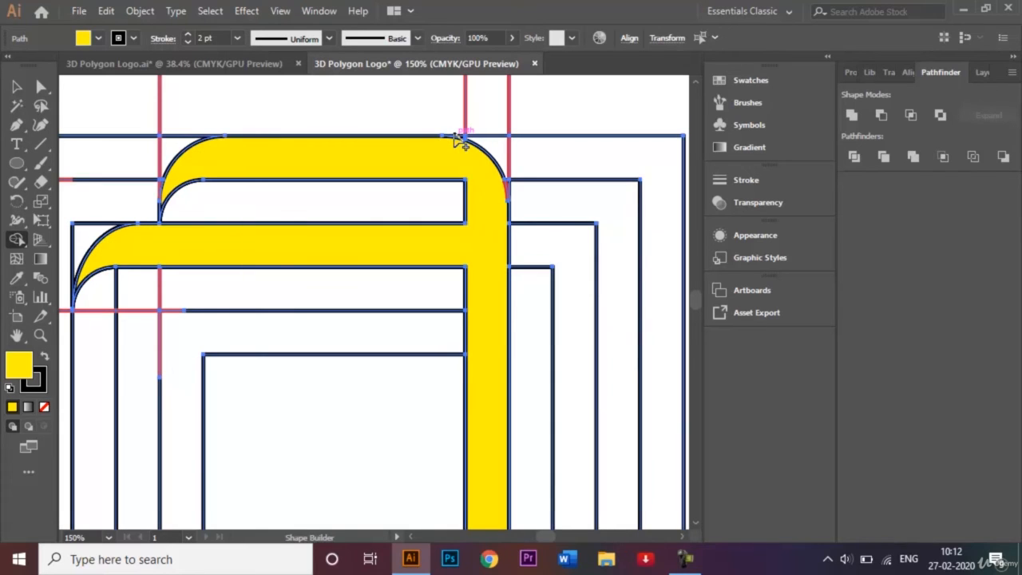
{"action": "left_click_drag", "start_coordinate": [475, 165], "coordinate": [515, 197]}
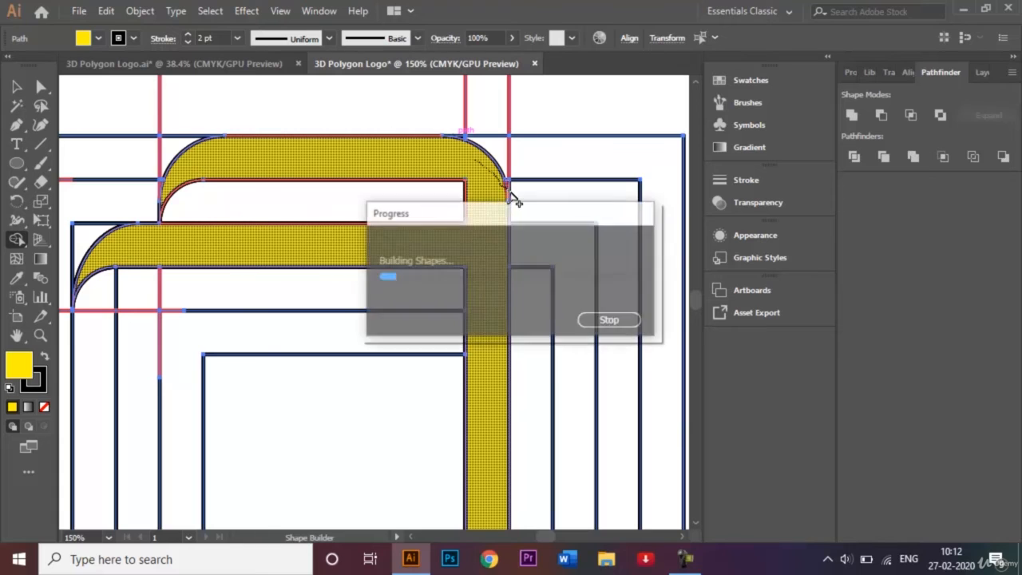
Merge the narrow red-edged sliver at the rounded corner into the yellow shape, and deselect everything
{"action": "key", "text": "ctrl+plus"}
{"action": "key", "text": "ctrl+plus"}
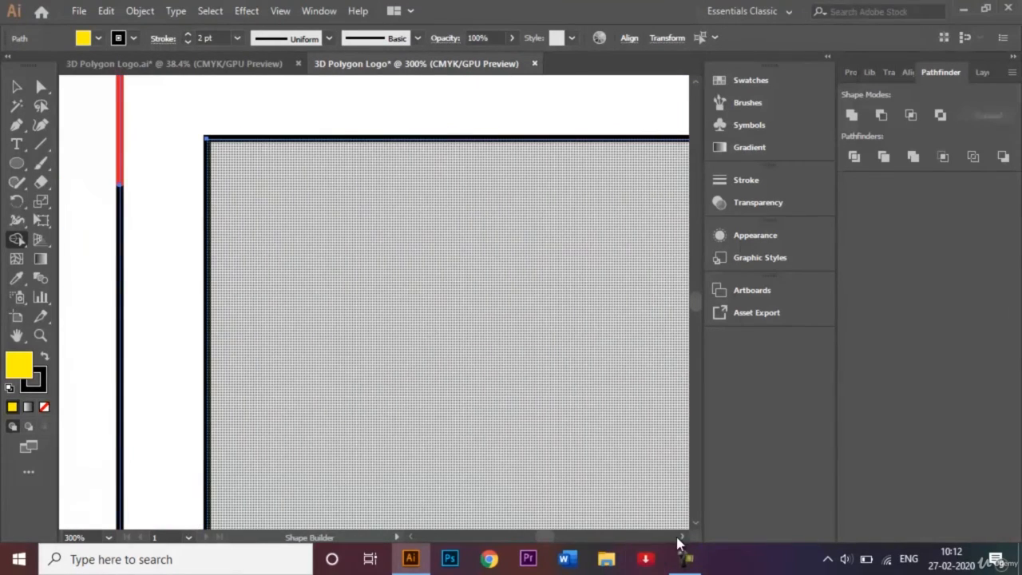
{"action": "scroll", "coordinate": [677, 540], "scroll_direction": "right", "scroll_amount": 10}
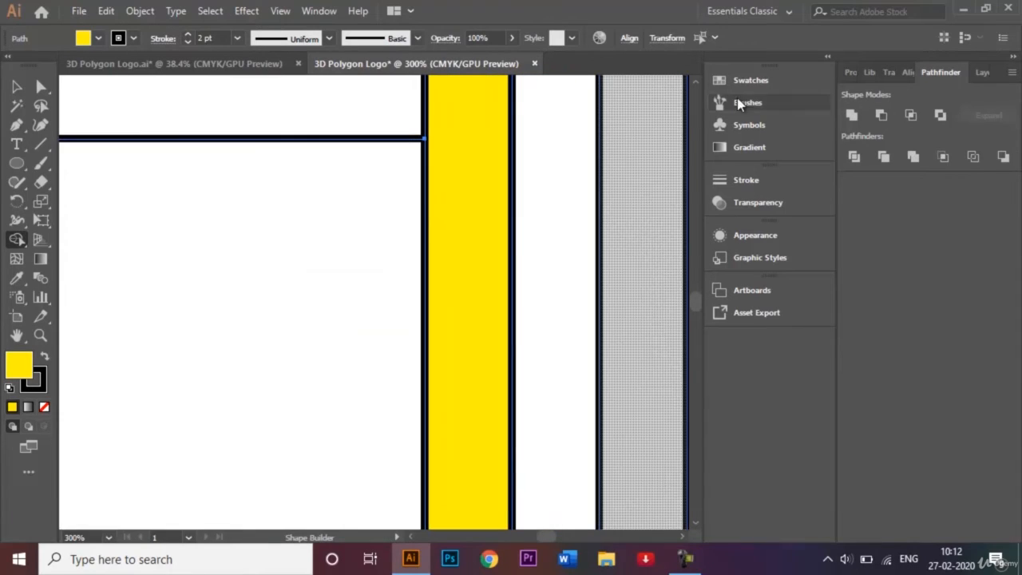
{"action": "scroll", "coordinate": [700, 81], "scroll_direction": "up", "scroll_amount": 10}
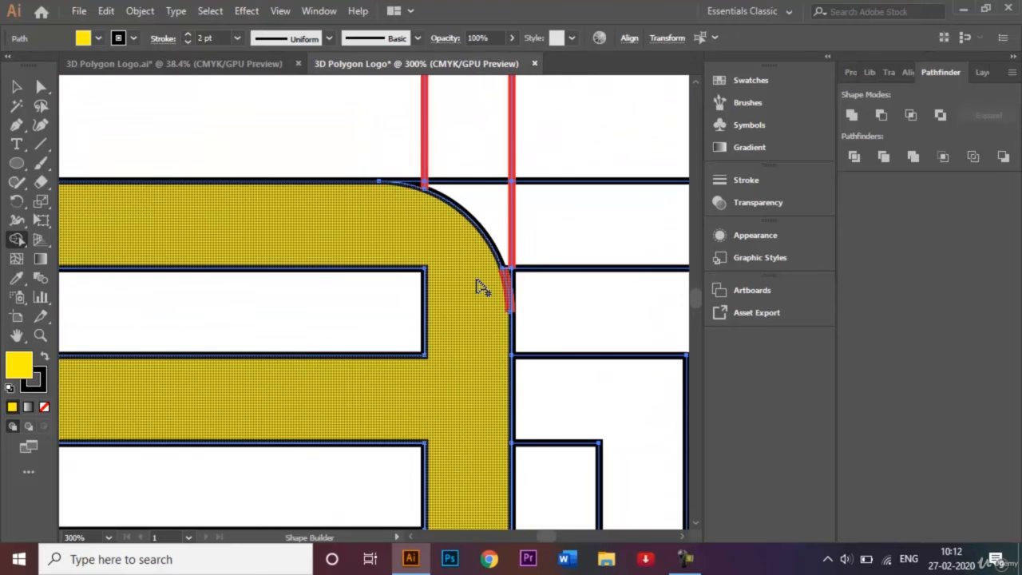
{"action": "mouse_move", "coordinate": [478, 280]}
{"action": "left_mouse_down"}
{"action": "mouse_move", "coordinate": [508, 280]}
{"action": "mouse_move", "coordinate": [488, 302]}
{"action": "left_mouse_up"}
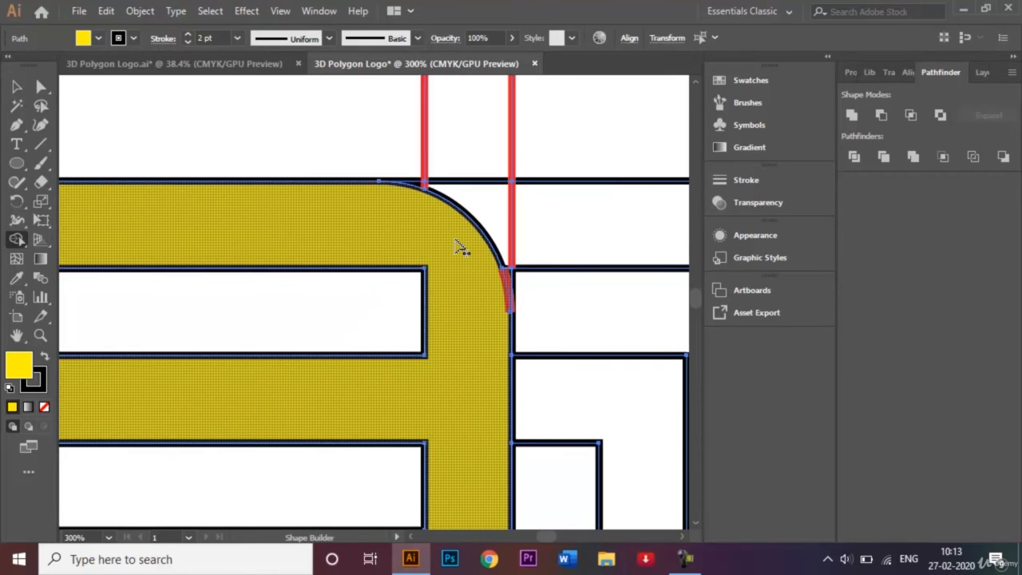
{"action": "mouse_move", "coordinate": [457, 242]}
{"action": "left_mouse_down"}
{"action": "mouse_move", "coordinate": [509, 284]}
{"action": "mouse_move", "coordinate": [511, 303]}
{"action": "left_mouse_up"}
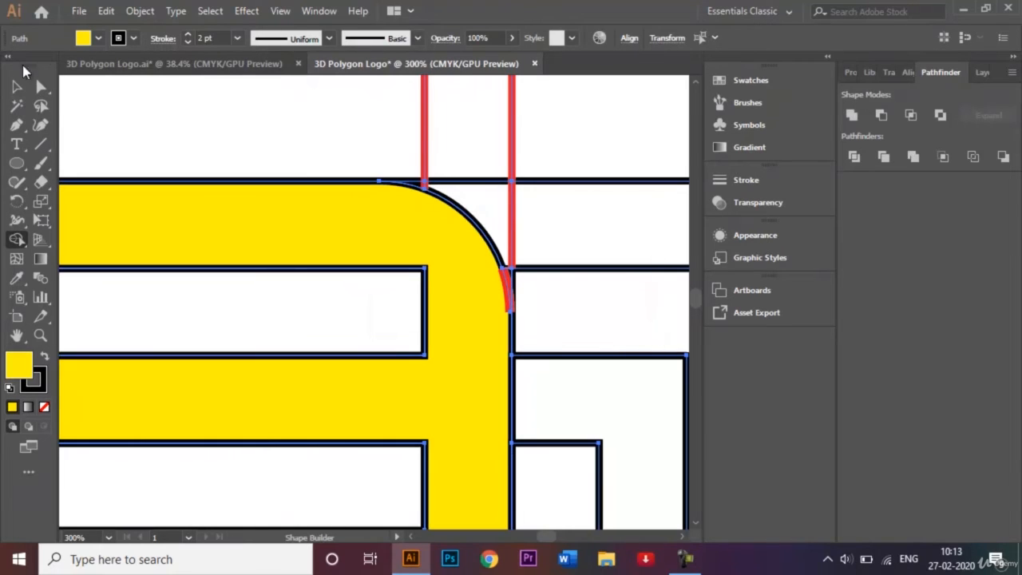
{"action": "left_click", "coordinate": [16, 85]}
{"action": "left_click", "coordinate": [224, 111]}
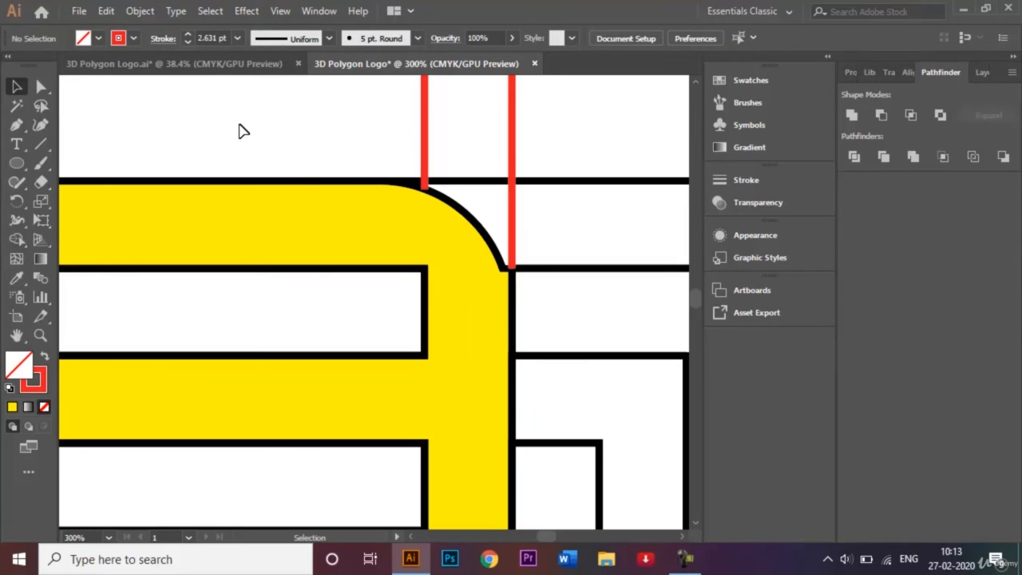
Select the large yellow shape together with the small yellow corner square and hide both
{"action": "key", "text": "ctrl+0"}
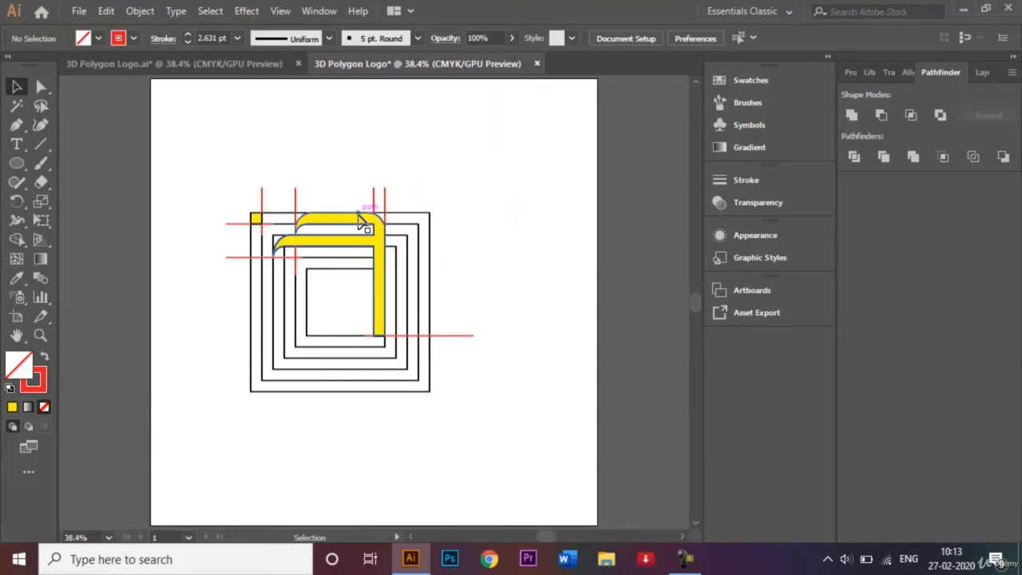
{"action": "left_click", "coordinate": [281, 232]}
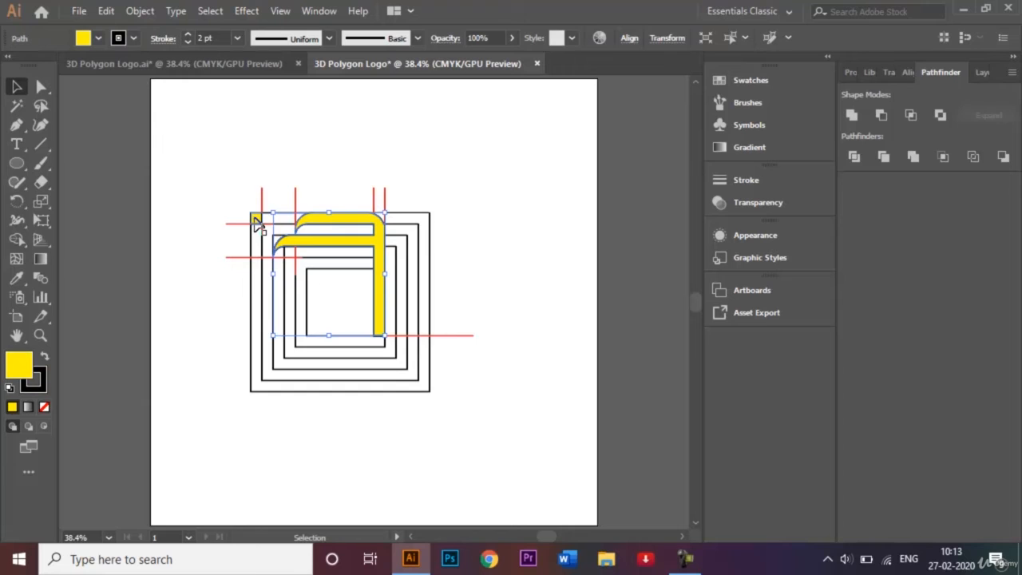
{"action": "left_click", "coordinate": [256, 222], "text": "shift"}
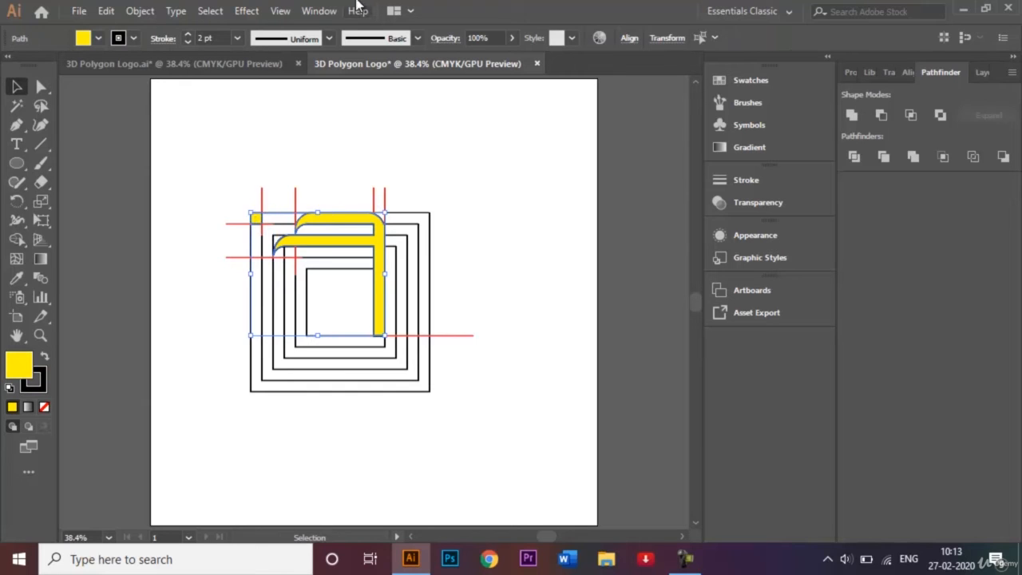
{"action": "left_click", "coordinate": [140, 11]}
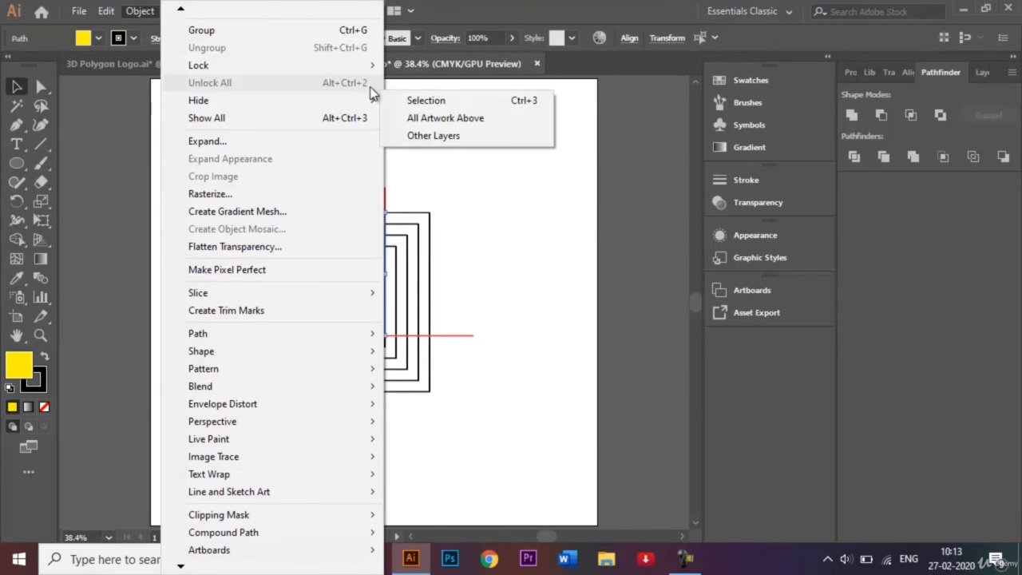
{"action": "mouse_move", "coordinate": [319, 102]}
{"action": "left_click", "coordinate": [411, 100]}
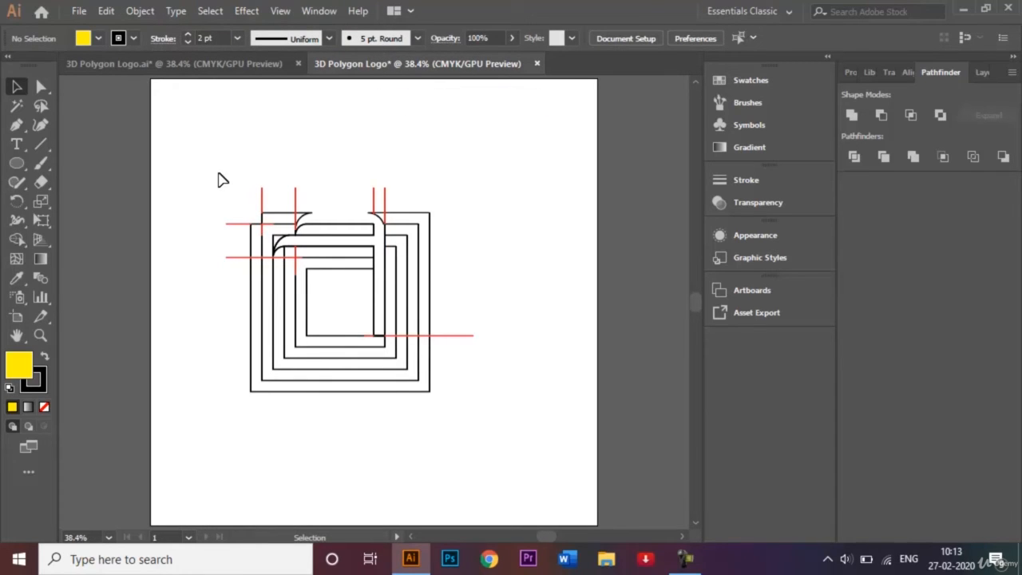
Delete all the remaining squares, arcs and construction lines, show the hidden artwork again, and deselect it
{"action": "left_click_drag", "start_coordinate": [221, 176], "coordinate": [467, 435]}
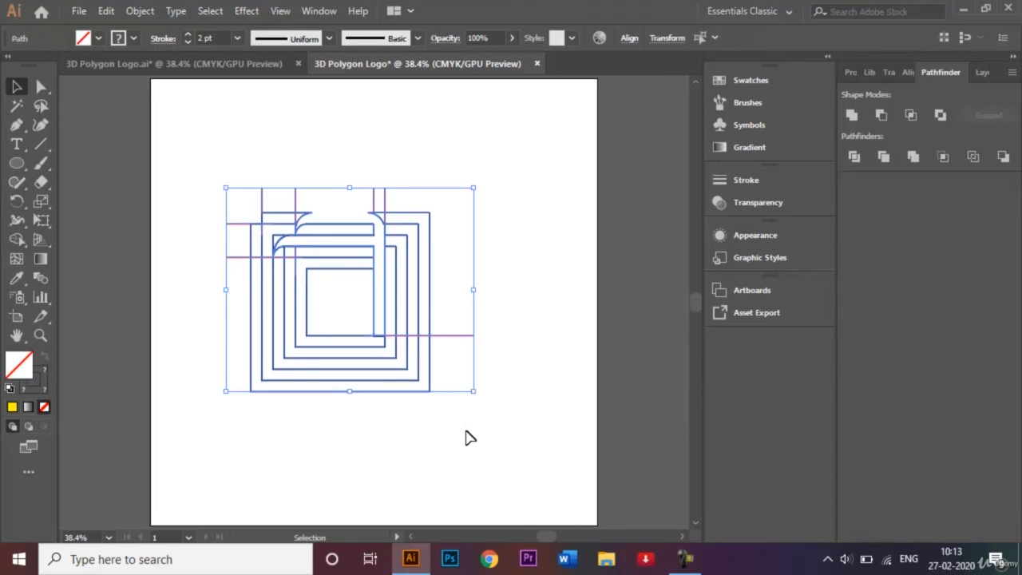
{"action": "key", "text": "Delete"}
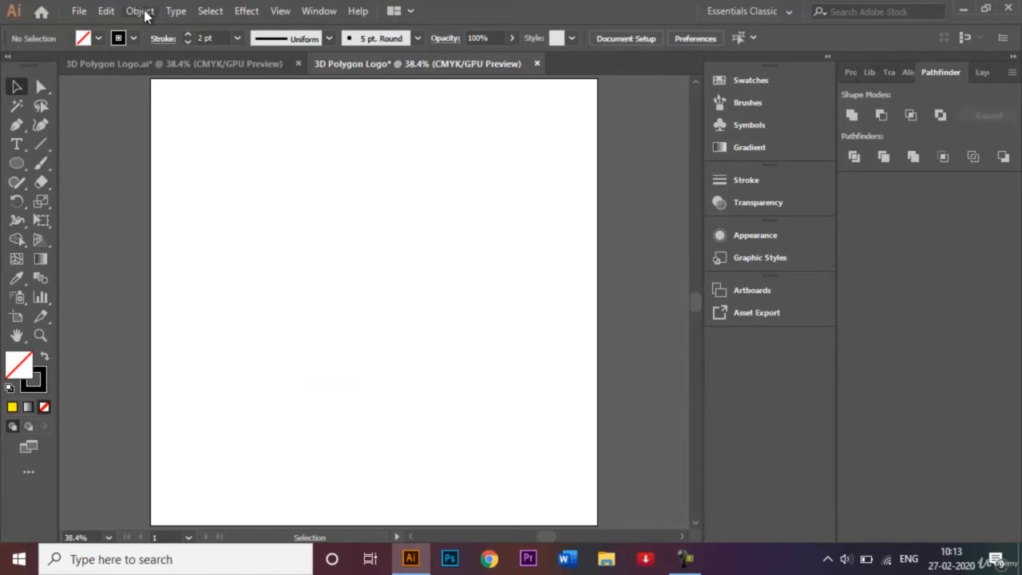
{"action": "left_click", "coordinate": [145, 13]}
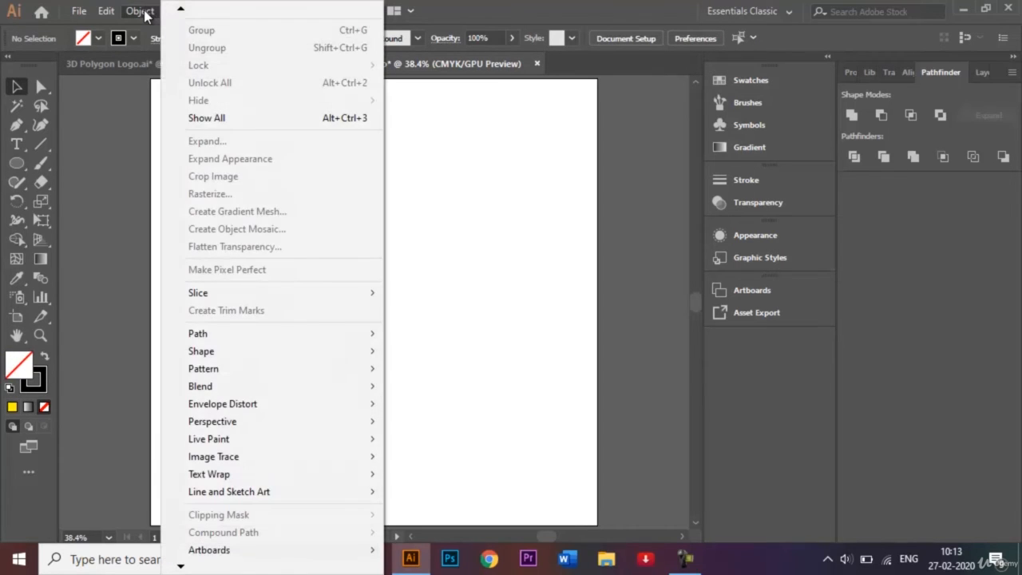
{"action": "left_click", "coordinate": [248, 120]}
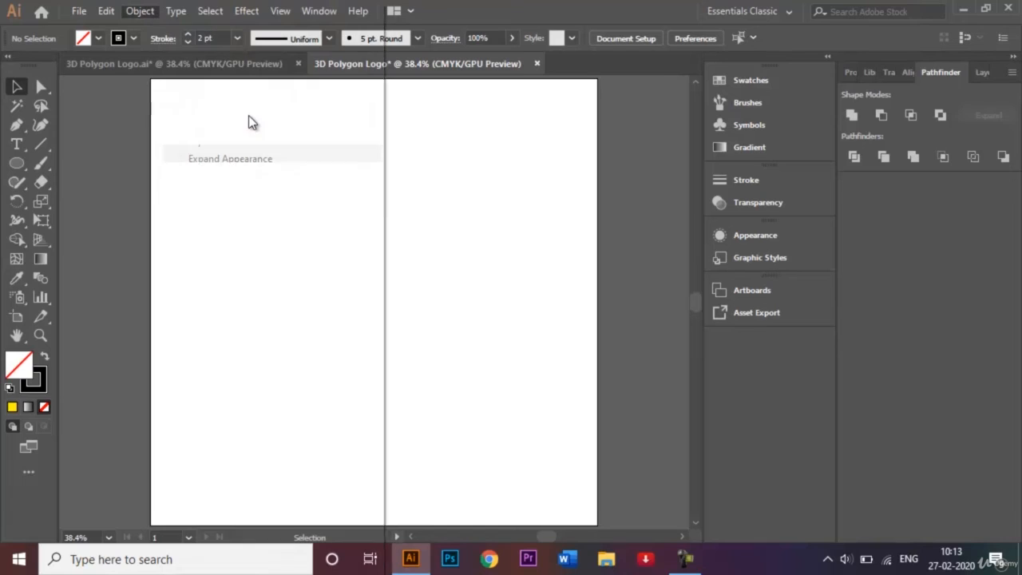
{"action": "left_click", "coordinate": [426, 147]}
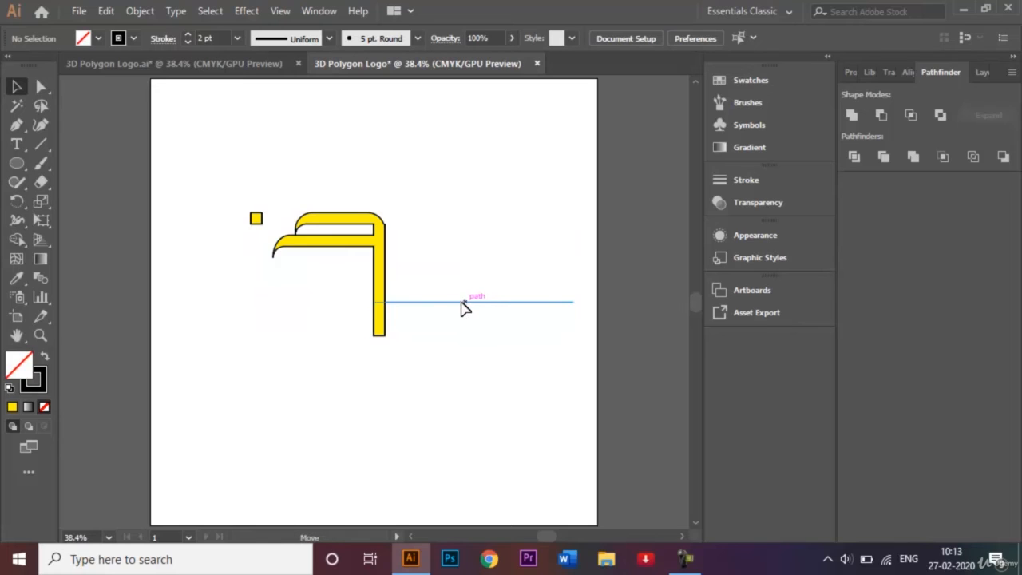
Shift the blue horizontal line slightly to the left, and set the stroke of all the artwork to None
{"action": "left_click_drag", "start_coordinate": [463, 305], "coordinate": [443, 305]}
{"action": "left_click", "coordinate": [463, 264]}
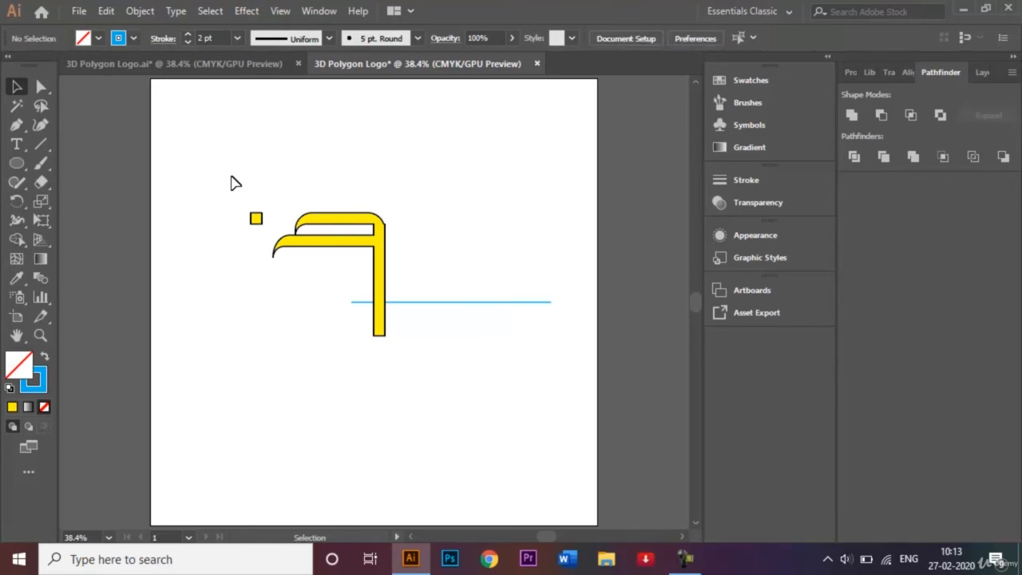
{"action": "left_click_drag", "start_coordinate": [231, 177], "coordinate": [399, 303]}
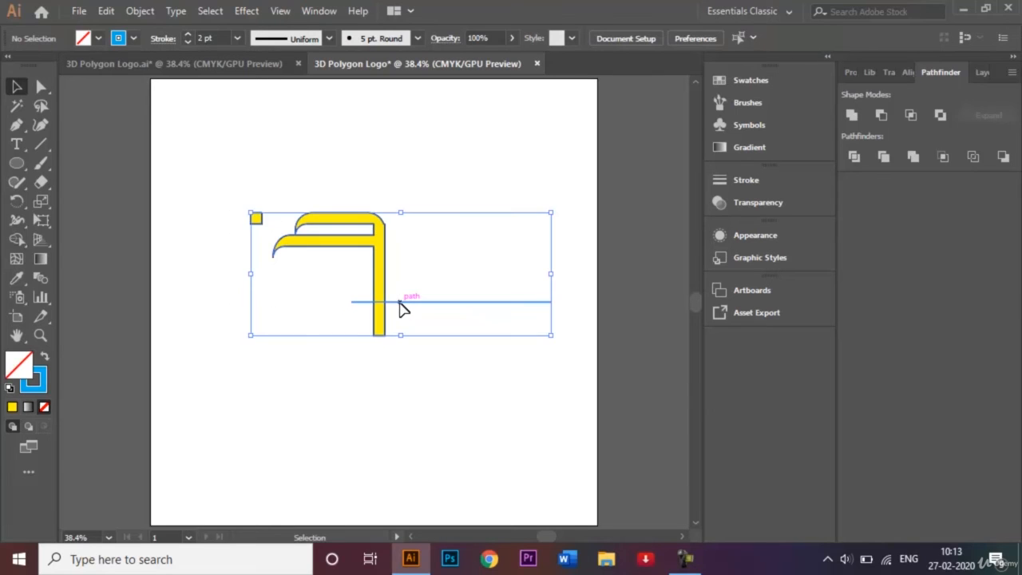
{"action": "left_click", "coordinate": [134, 39]}
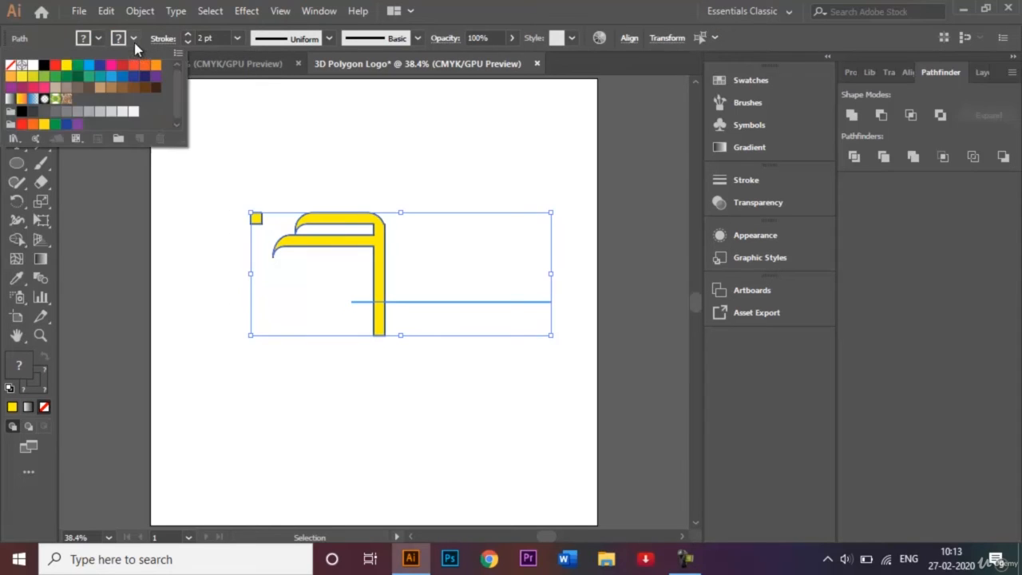
{"action": "left_click", "coordinate": [9, 65]}
{"action": "left_click", "coordinate": [329, 132]}
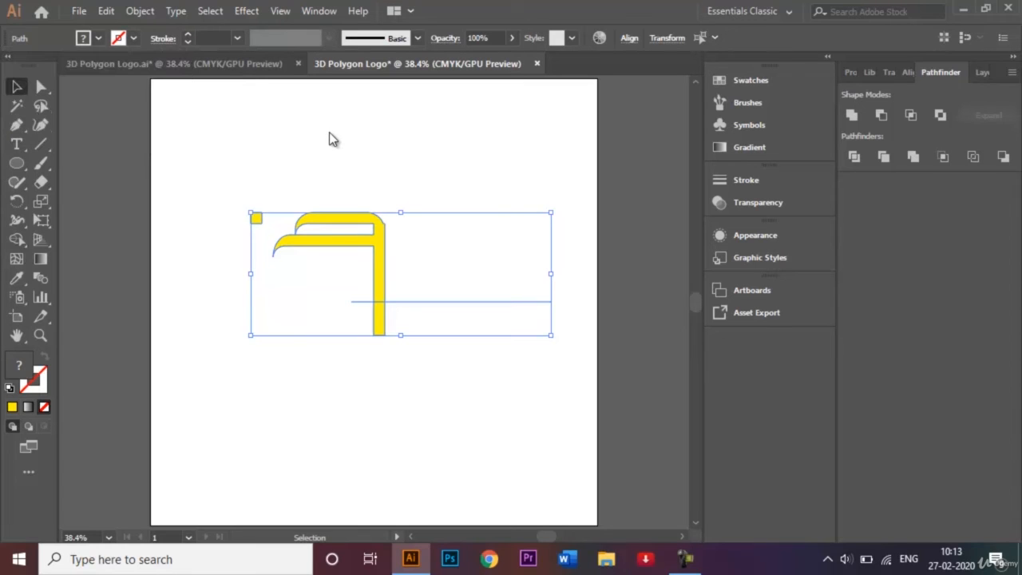
Select the small yellow square, check the finished logo in 3D Polygon Logo.ai, and give the square a white-to-black linear gradient fill
{"action": "left_click", "coordinate": [256, 219]}
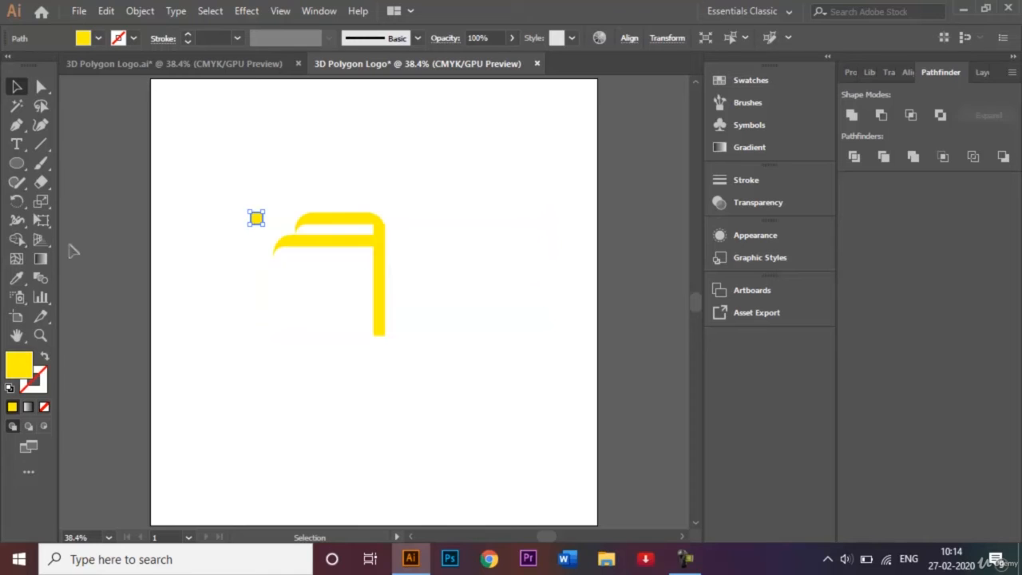
{"action": "left_click", "coordinate": [160, 64]}
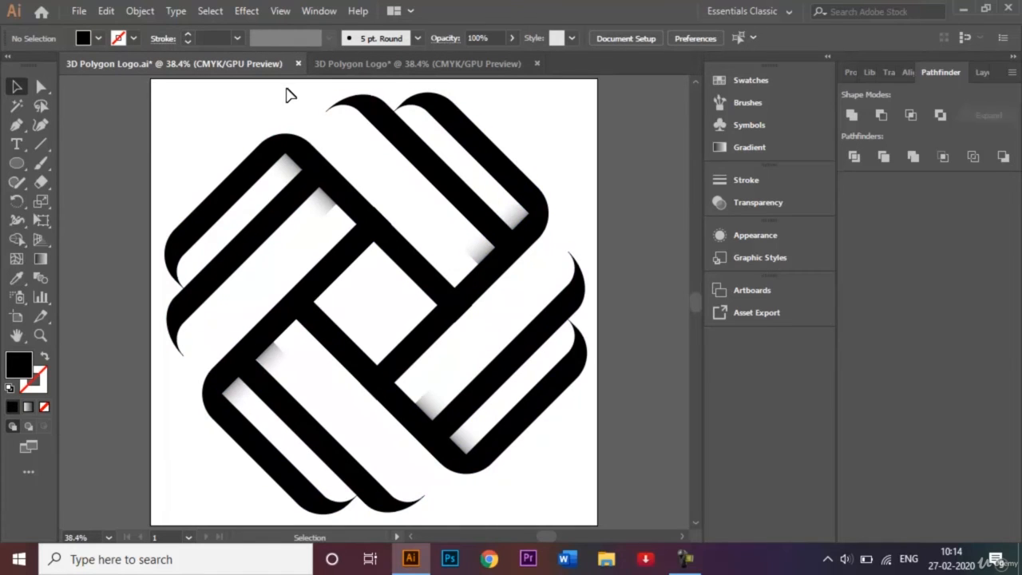
{"action": "left_click", "coordinate": [335, 69]}
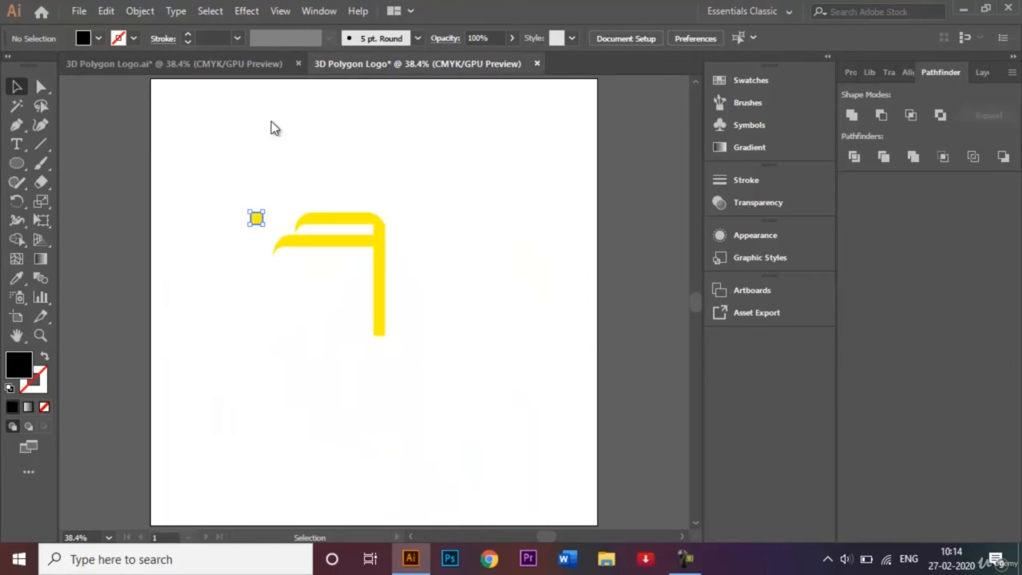
{"action": "left_click", "coordinate": [36, 261]}
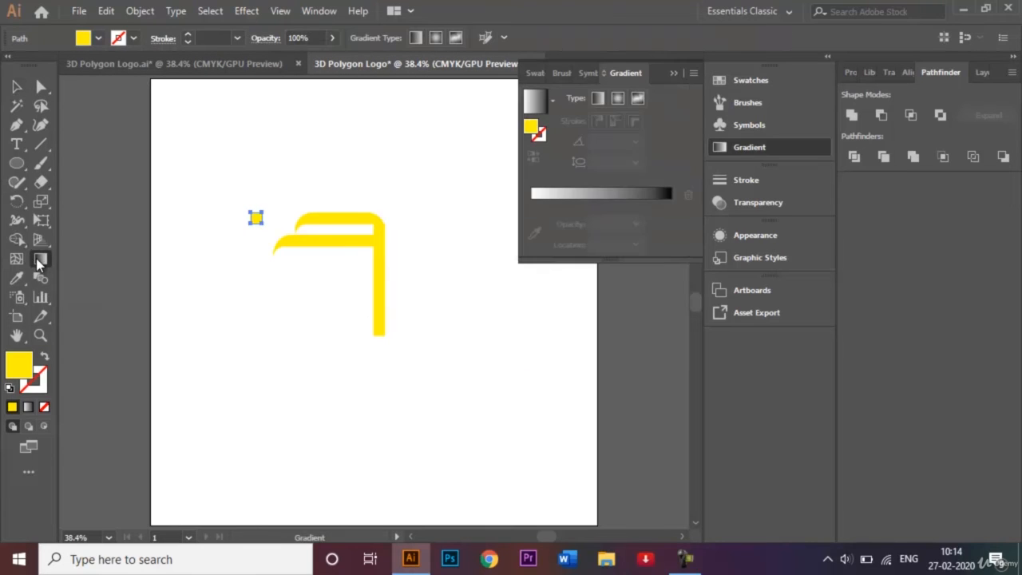
{"action": "left_click", "coordinate": [548, 200]}
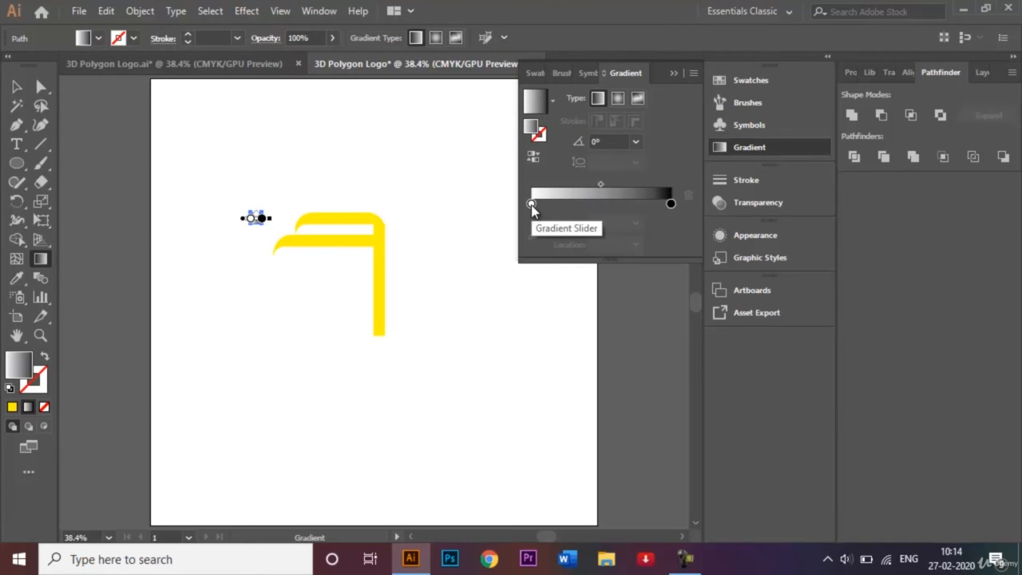
Set the opacity of the gradient's white color stop to 0%
{"action": "double_click", "coordinate": [531, 205]}
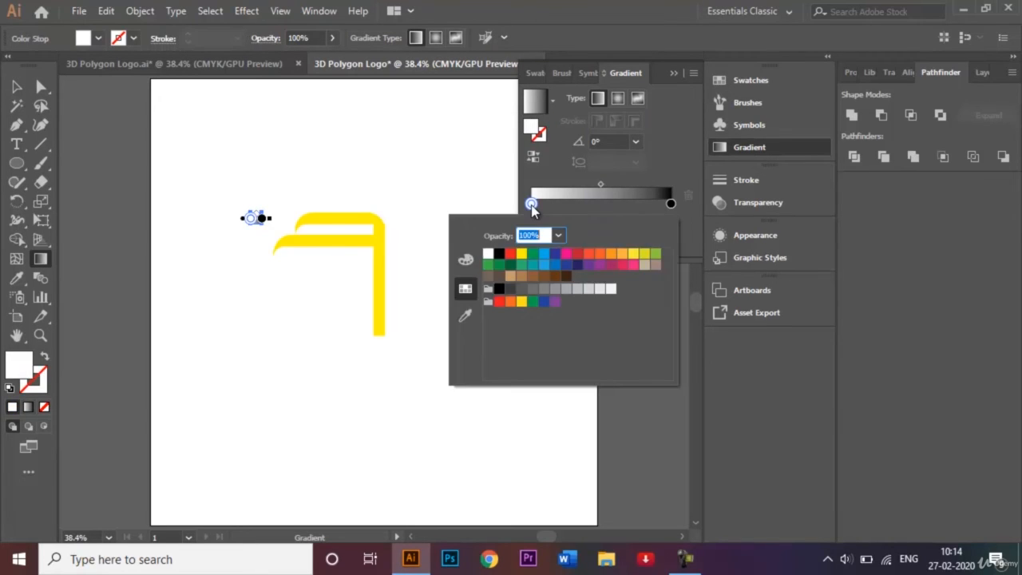
{"action": "key", "text": "BackSpace"}
{"action": "type", "text": "0"}
{"action": "key", "text": "Return"}
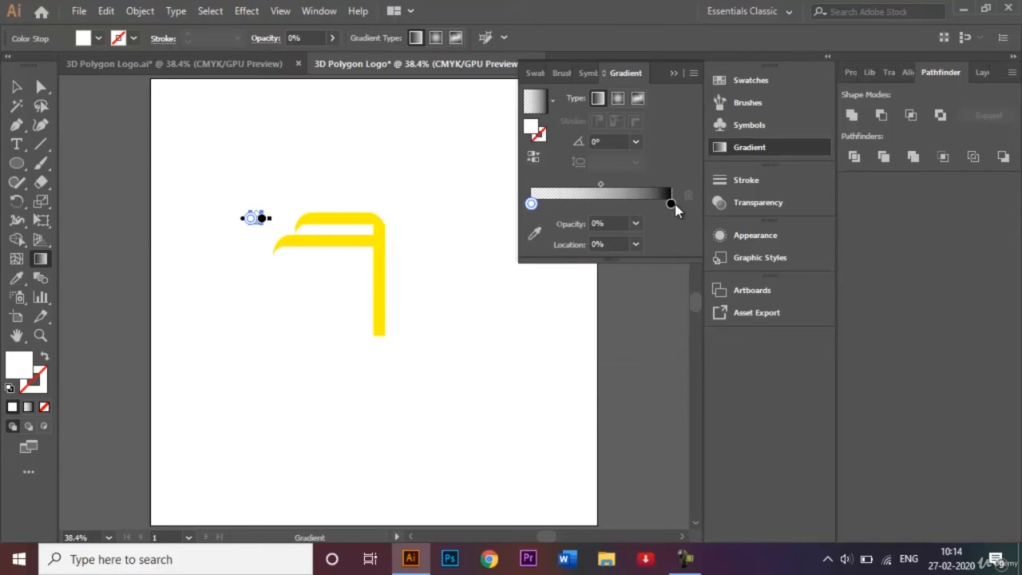
Set the opacity of the gradient's black color stop to 50%
{"action": "double_click", "coordinate": [670, 203]}
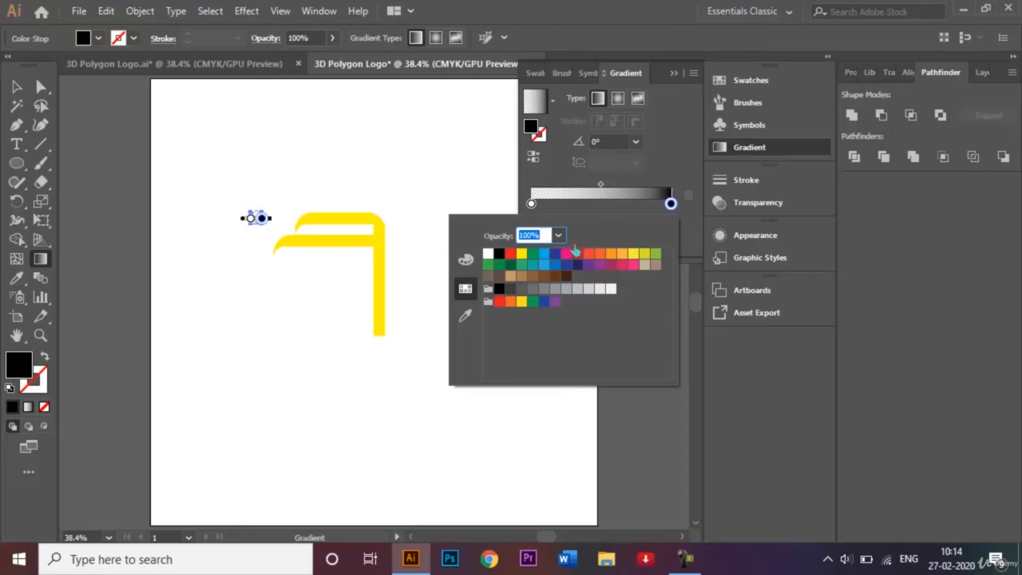
{"action": "left_click", "coordinate": [527, 232]}
{"action": "key", "text": "BackSpace"}
{"action": "key", "text": "BackSpace"}
{"action": "type", "text": "5"}
{"action": "key", "text": "Return"}
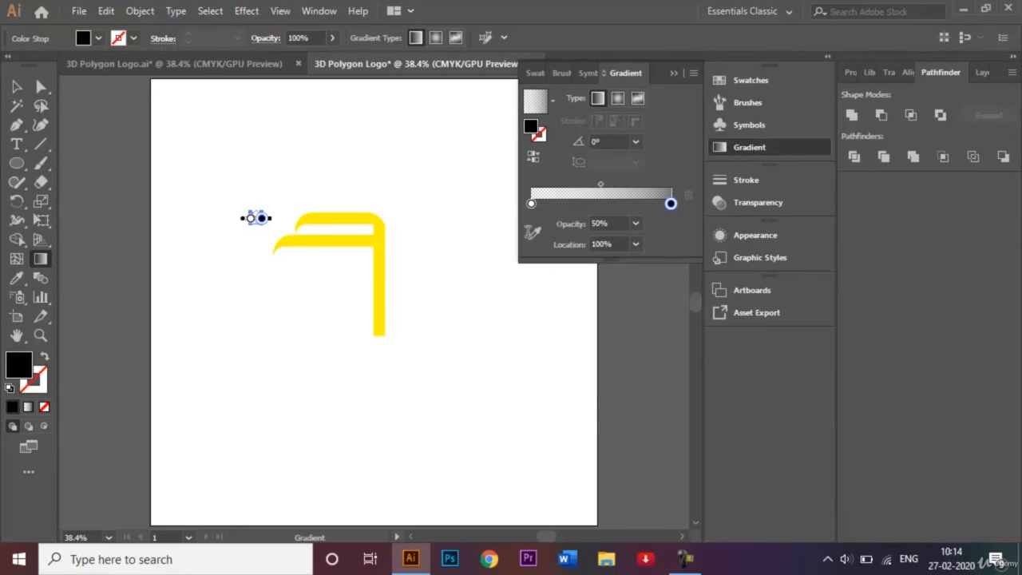
{"action": "left_click", "coordinate": [675, 73]}
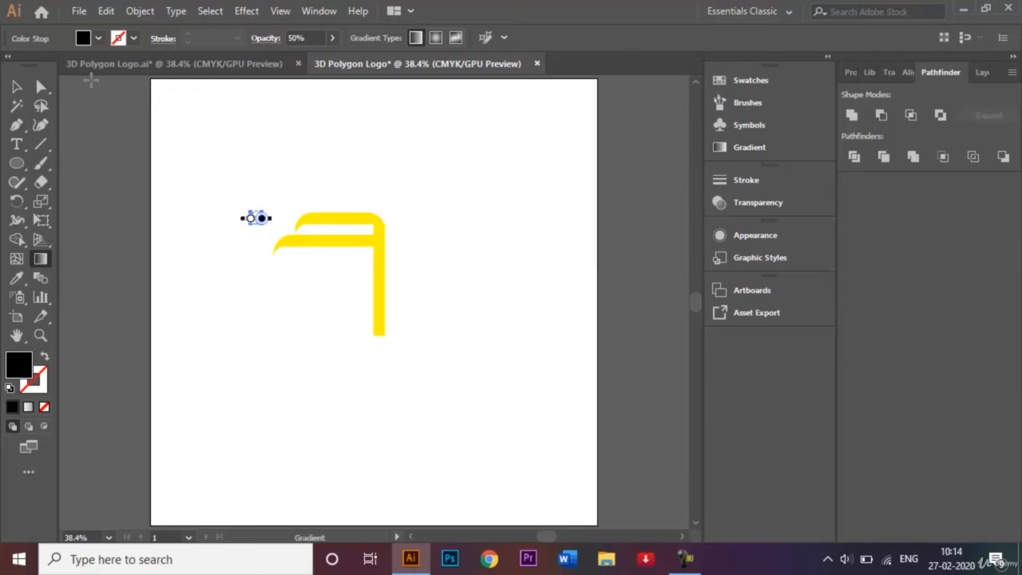
Move the gradient square into the gap between the two horizontal bars beside the vertical bar, and place a copy just below the lower bar
{"action": "left_click", "coordinate": [19, 86]}
{"action": "left_click", "coordinate": [269, 170]}
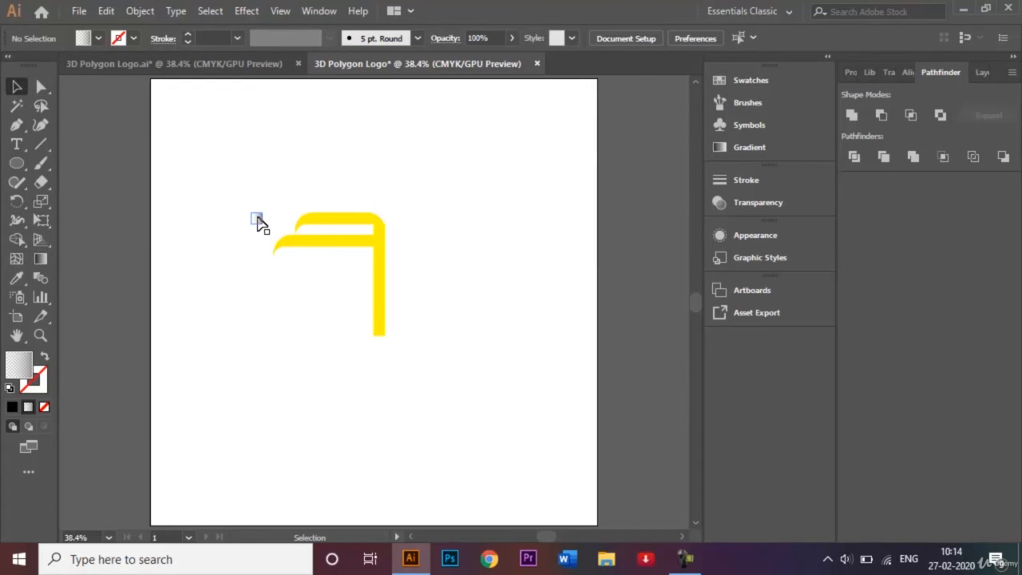
{"action": "left_click_drag", "start_coordinate": [257, 221], "coordinate": [369, 232]}
{"action": "left_click", "coordinate": [461, 217]}
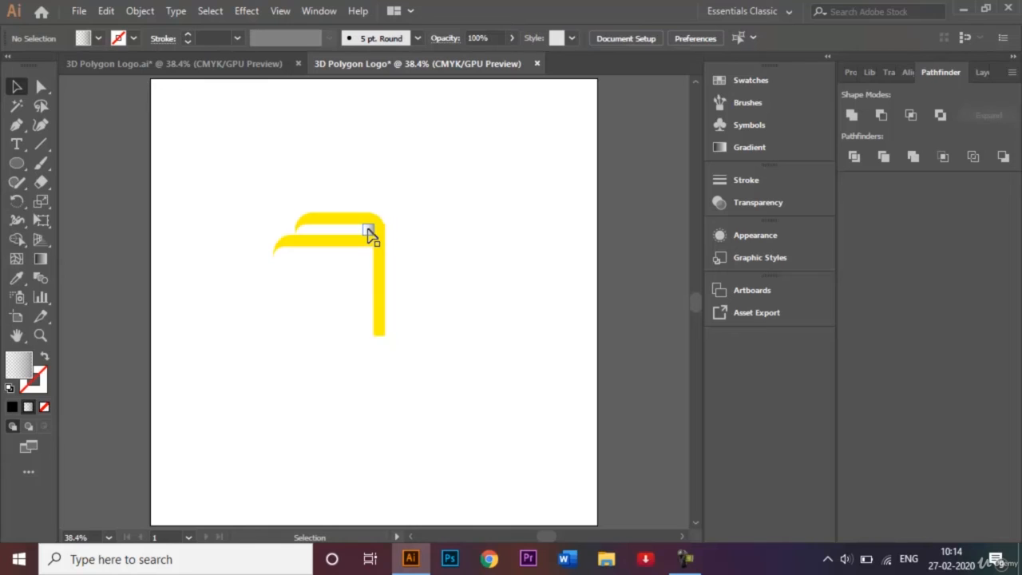
{"action": "left_click", "coordinate": [369, 232]}
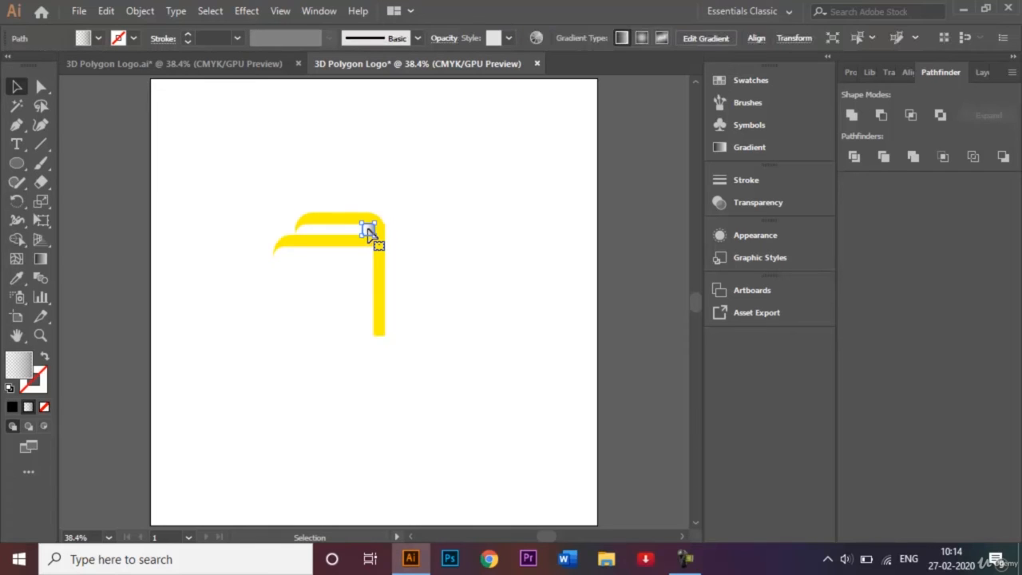
{"action": "left_click_drag", "start_coordinate": [369, 231], "coordinate": [371, 256]}
{"action": "left_click", "coordinate": [429, 253]}
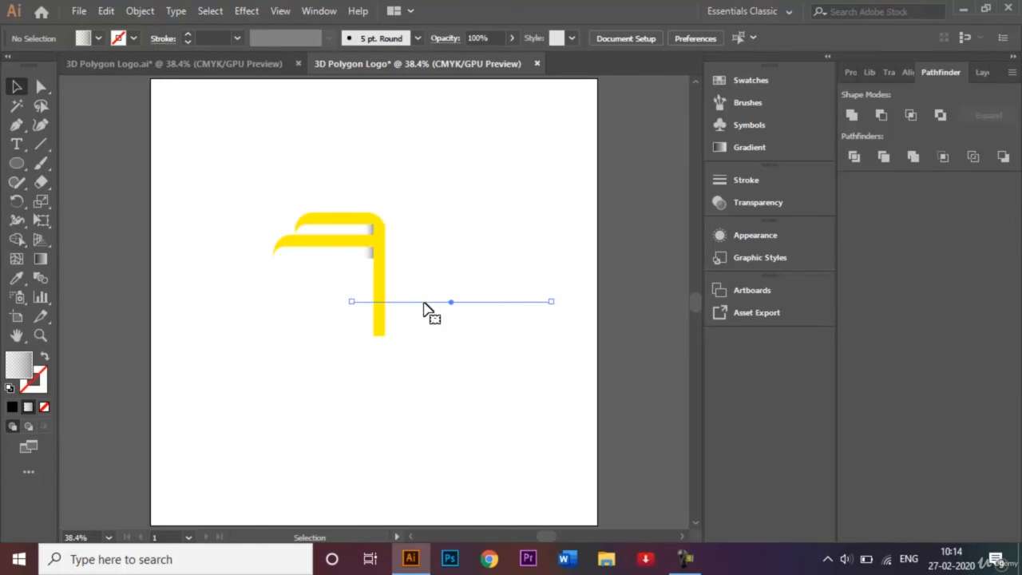
Give the horizontal construction line a light blue 1 pt stroke and move it down slightly, near the lower end of the vertical bar
{"action": "left_click", "coordinate": [424, 302]}
{"action": "left_click", "coordinate": [124, 41]}
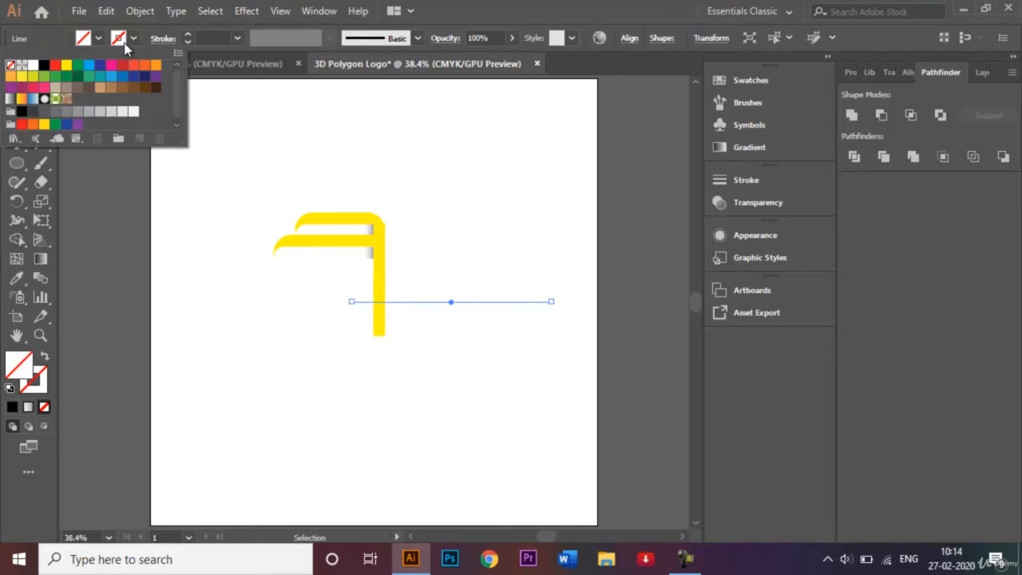
{"action": "left_click", "coordinate": [88, 65]}
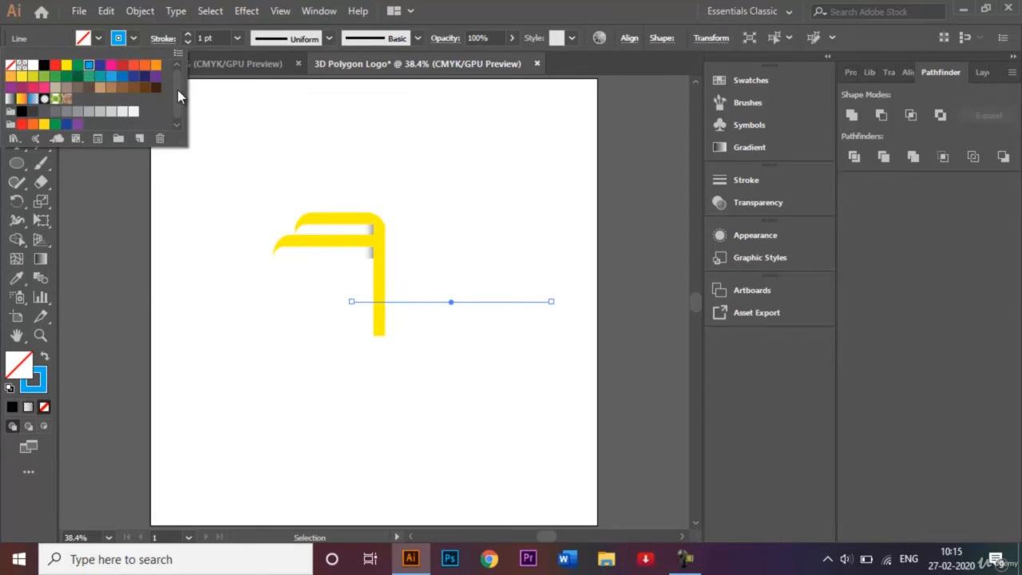
{"action": "left_click", "coordinate": [460, 193]}
{"action": "left_click", "coordinate": [486, 231]}
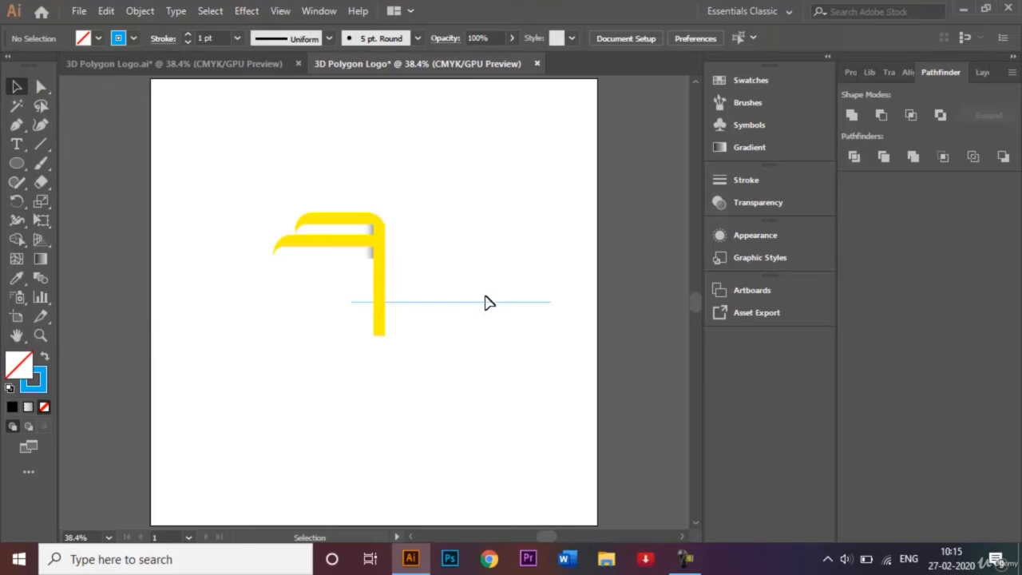
{"action": "left_click_drag", "start_coordinate": [485, 301], "coordinate": [486, 323]}
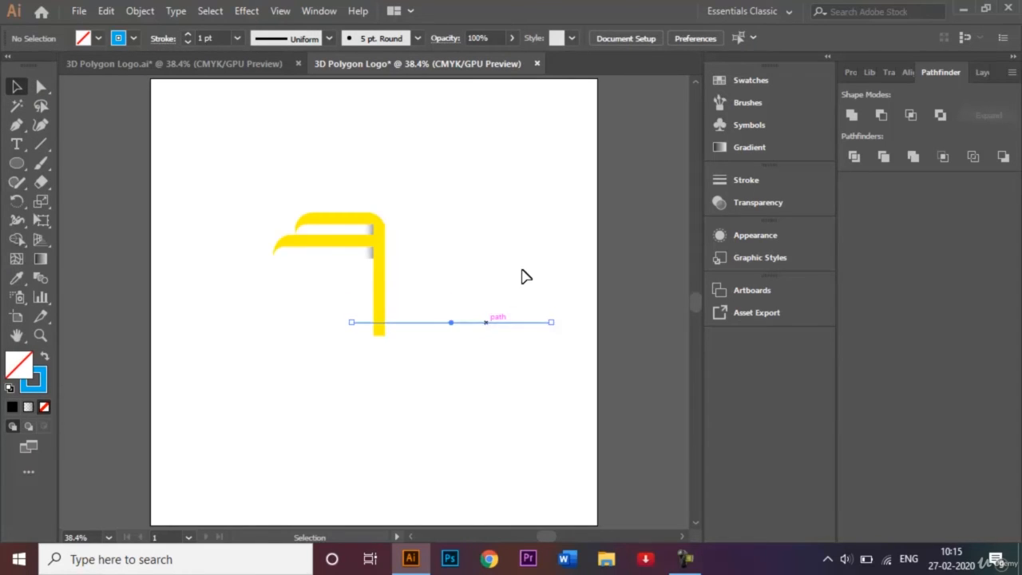
{"action": "left_click", "coordinate": [521, 276]}
Rotate a copy of the yellow shape and its shadows 90° about the blue line's left end, and repeat for four modules in total
{"action": "left_click_drag", "start_coordinate": [313, 185], "coordinate": [391, 281]}
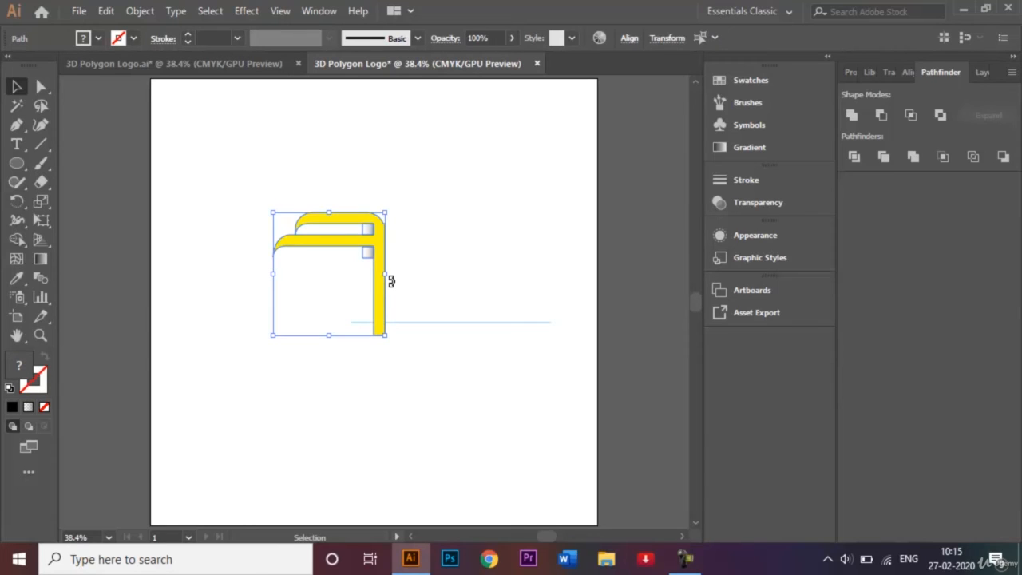
{"action": "left_click", "coordinate": [20, 204]}
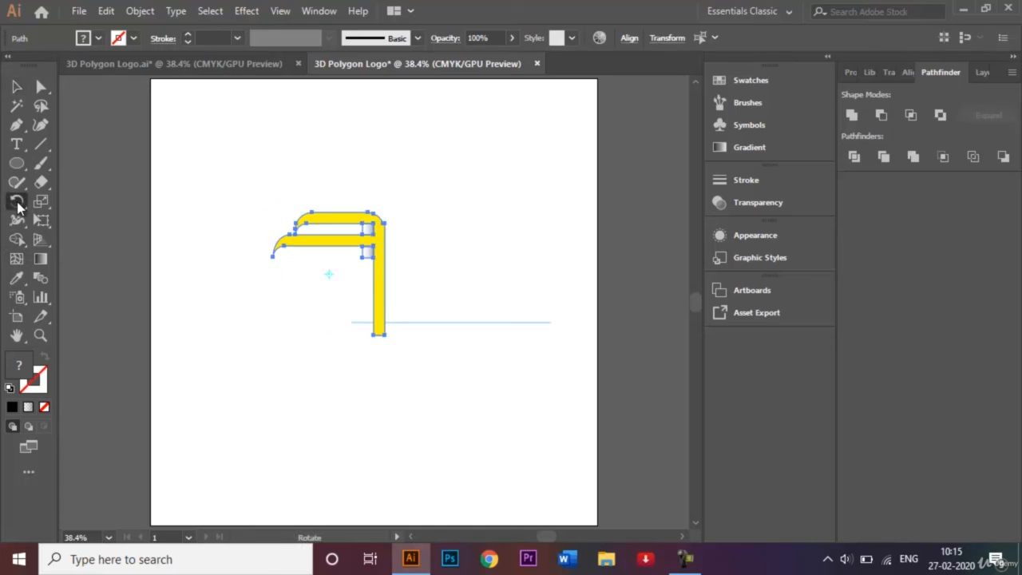
{"action": "left_click", "coordinate": [351, 321], "text": "alt"}
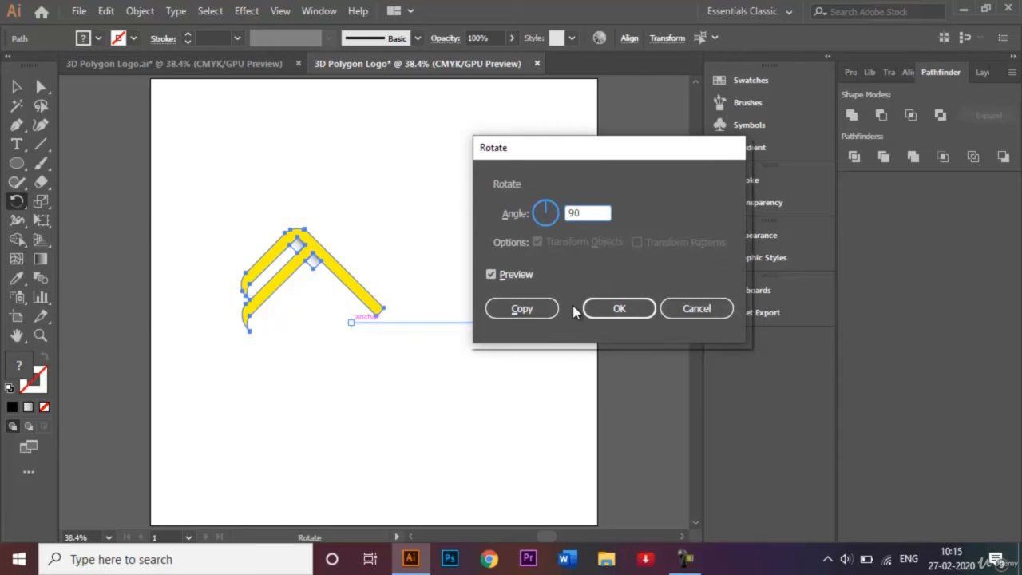
{"action": "left_click", "coordinate": [546, 311]}
{"action": "key", "text": "ctrl+d"}
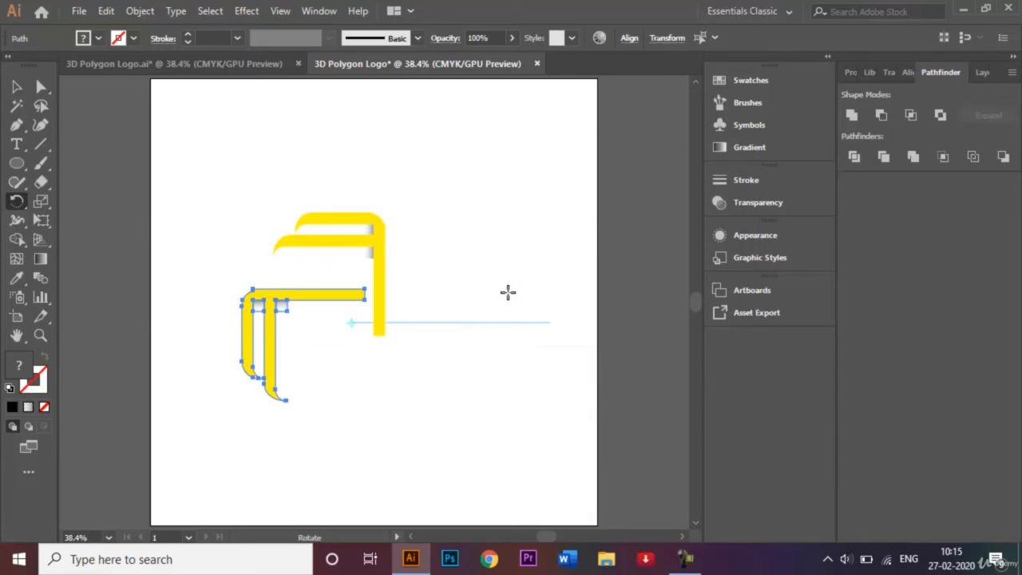
{"action": "key", "text": "ctrl+d"}
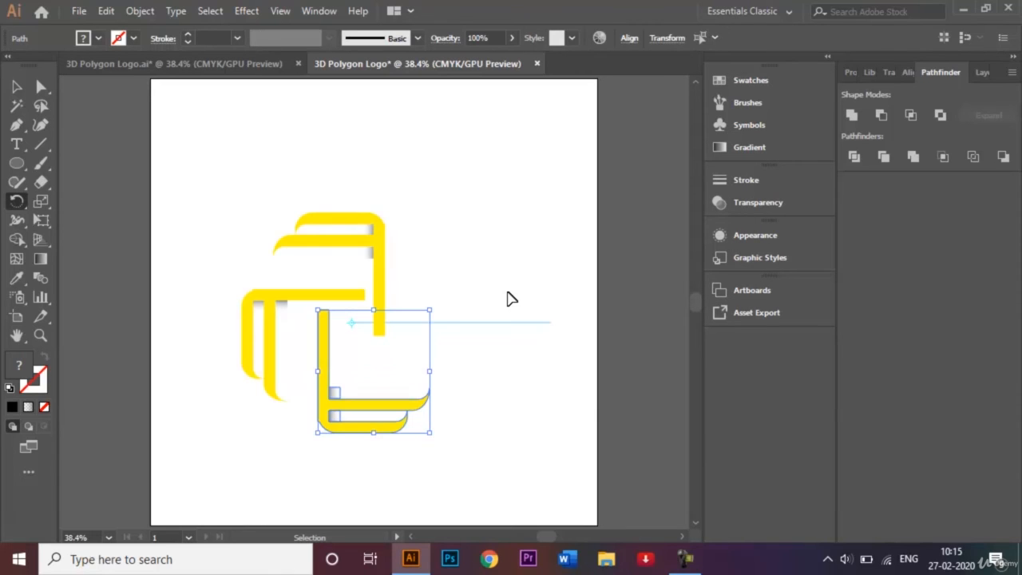
{"action": "key", "text": "ctrl+d"}
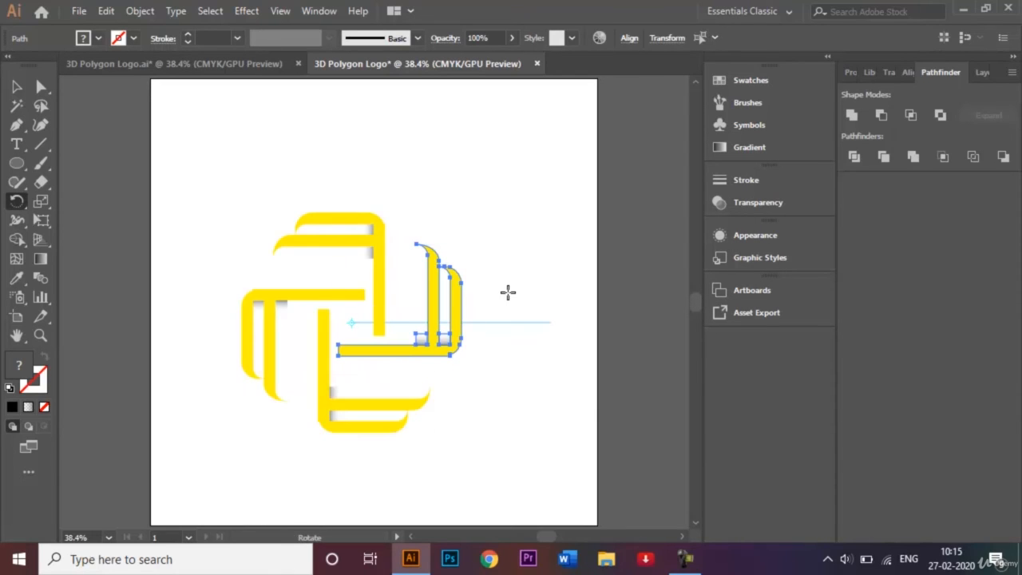
{"action": "left_click", "coordinate": [16, 85]}
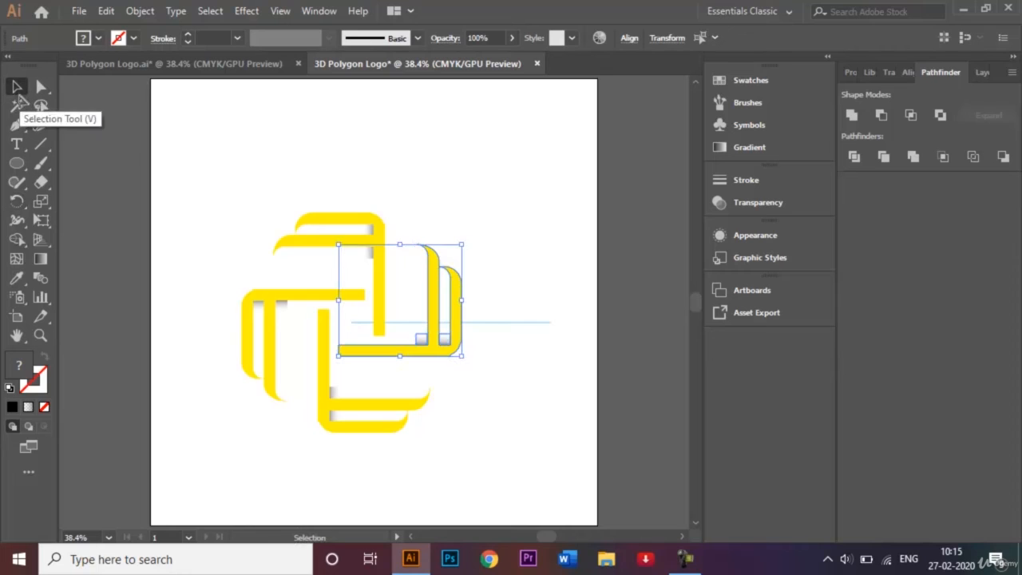
{"action": "left_click", "coordinate": [272, 164]}
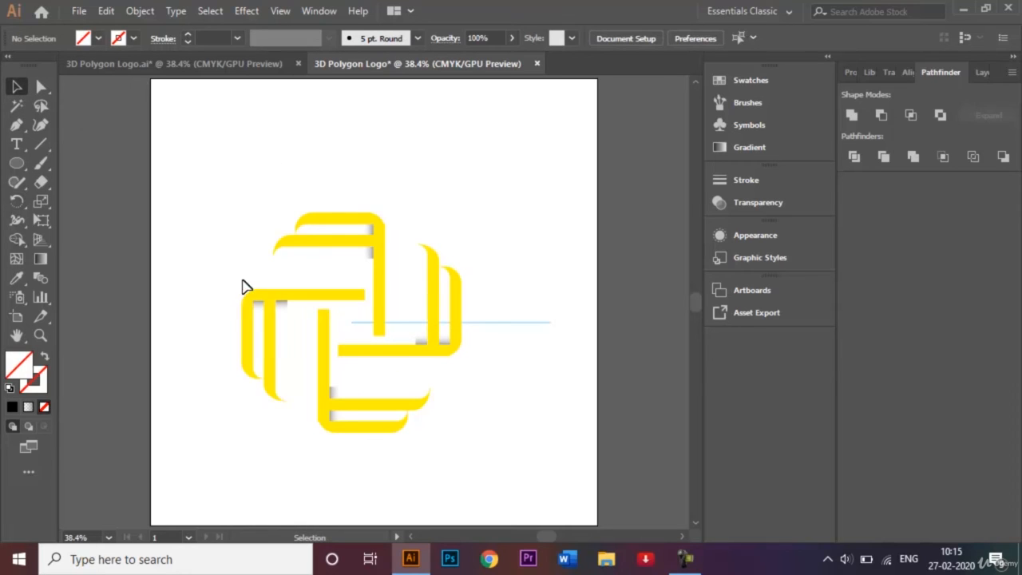
Move the left module with its shadows about 45 px to the right so its horizontal bar meets the top module's vertical bar
{"action": "left_click_drag", "start_coordinate": [242, 280], "coordinate": [278, 335]}
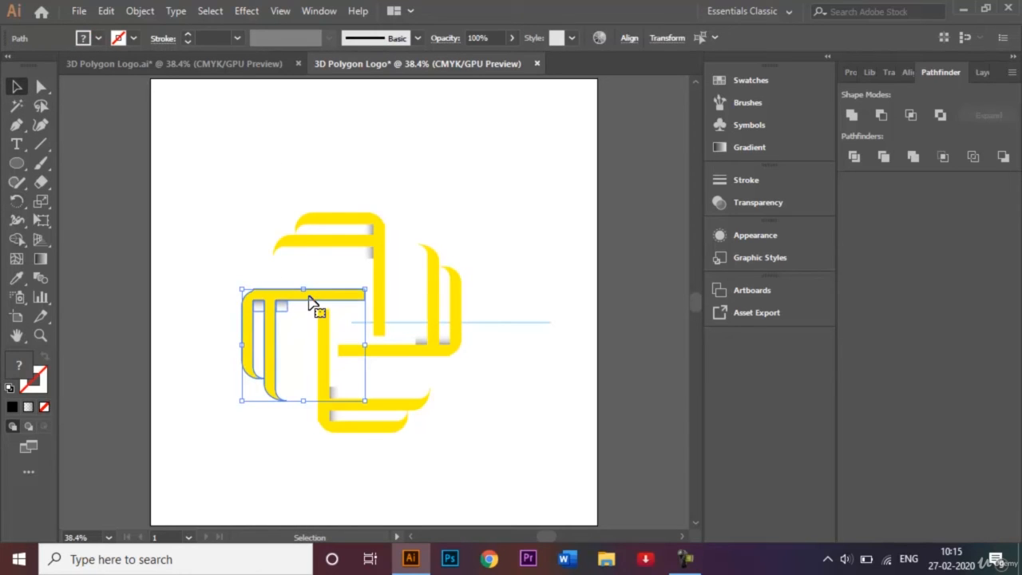
{"action": "left_click_drag", "start_coordinate": [315, 301], "coordinate": [326, 301]}
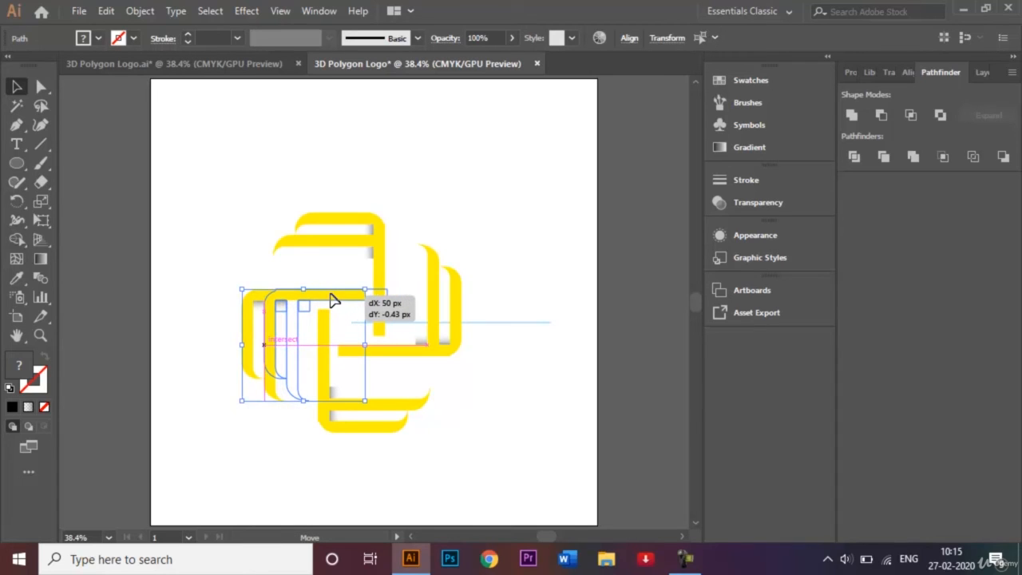
{"action": "left_click_drag", "start_coordinate": [334, 300], "coordinate": [333, 297]}
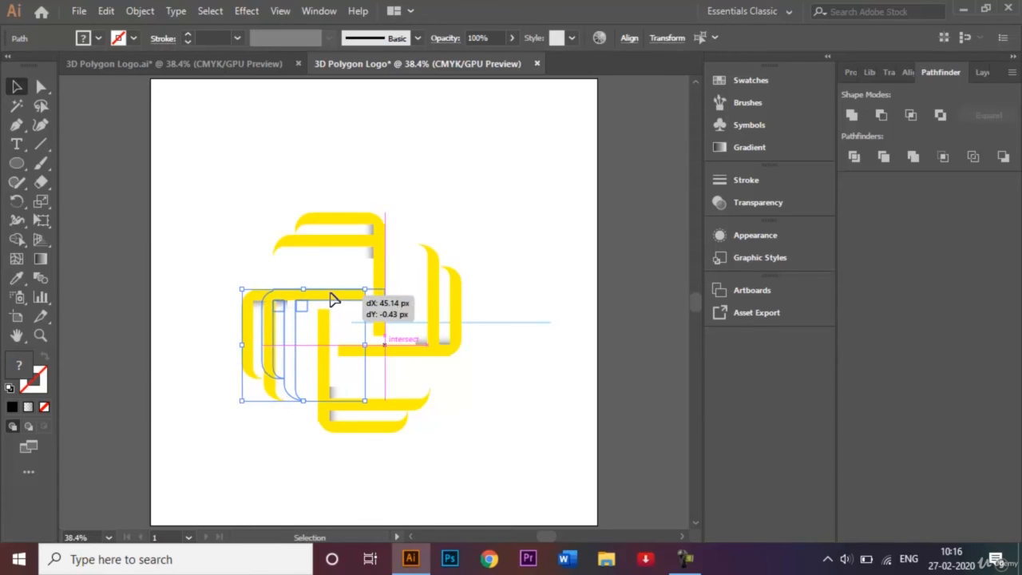
{"action": "left_click", "coordinate": [431, 288]}
{"action": "key", "text": "ctrl+h"}
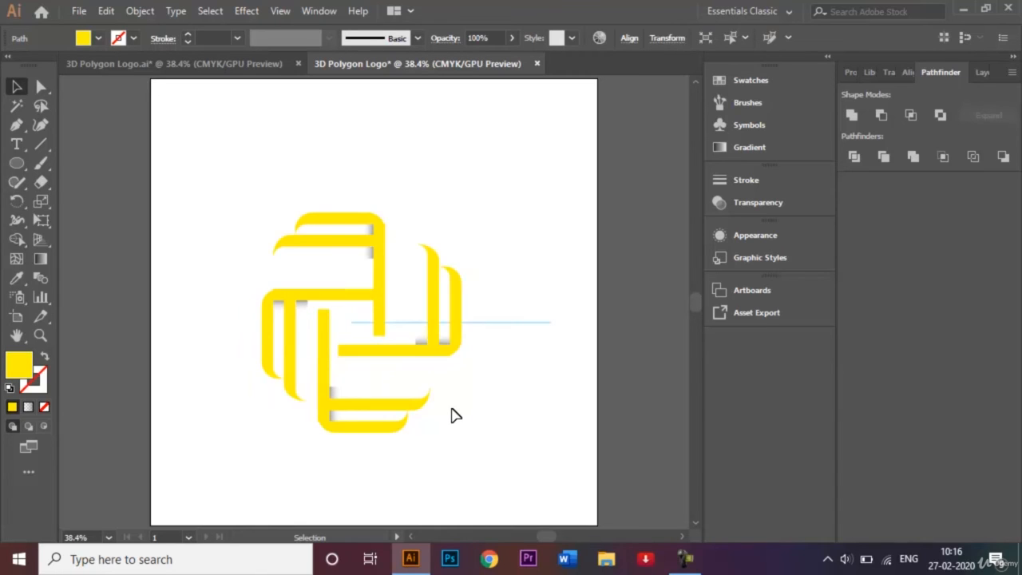
{"action": "left_click", "coordinate": [451, 415]}
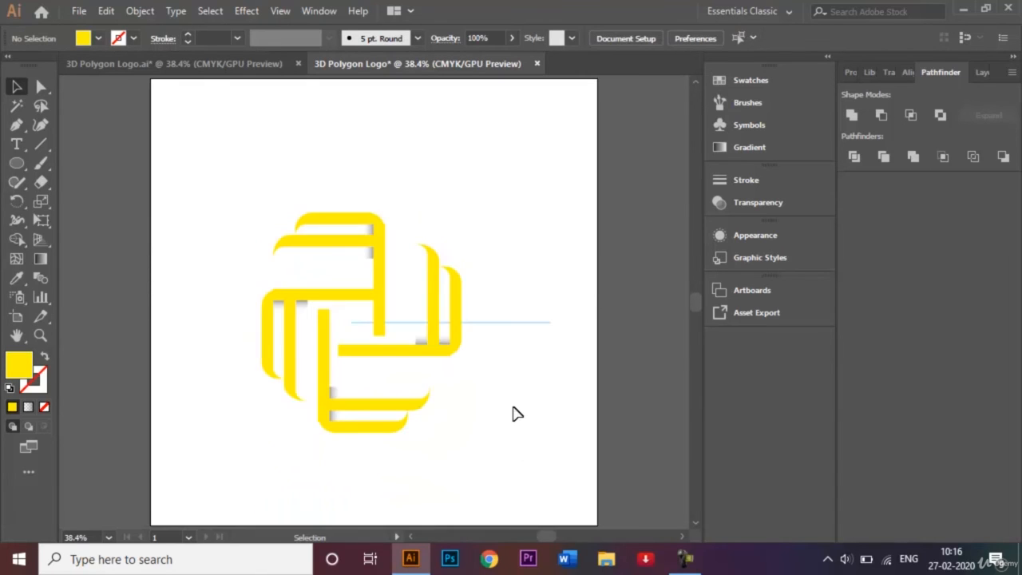
Nudge the bottom module with its shadows up and right until its vertical bar meets the left module's horizontal bar
{"action": "left_click", "coordinate": [323, 391]}
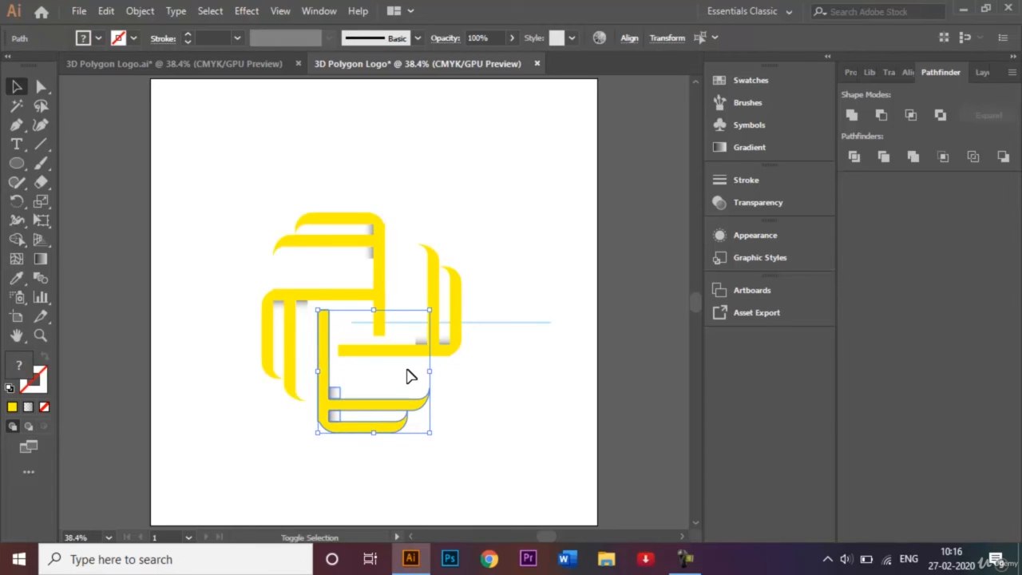
{"action": "key", "text": "Right"}
{"action": "key", "text": "Right"}
{"action": "key", "text": "Up"}
{"action": "key", "text": "Up"}
{"action": "key", "text": "Up"}
{"action": "key", "text": "Up"}
{"action": "key", "text": "Up"}
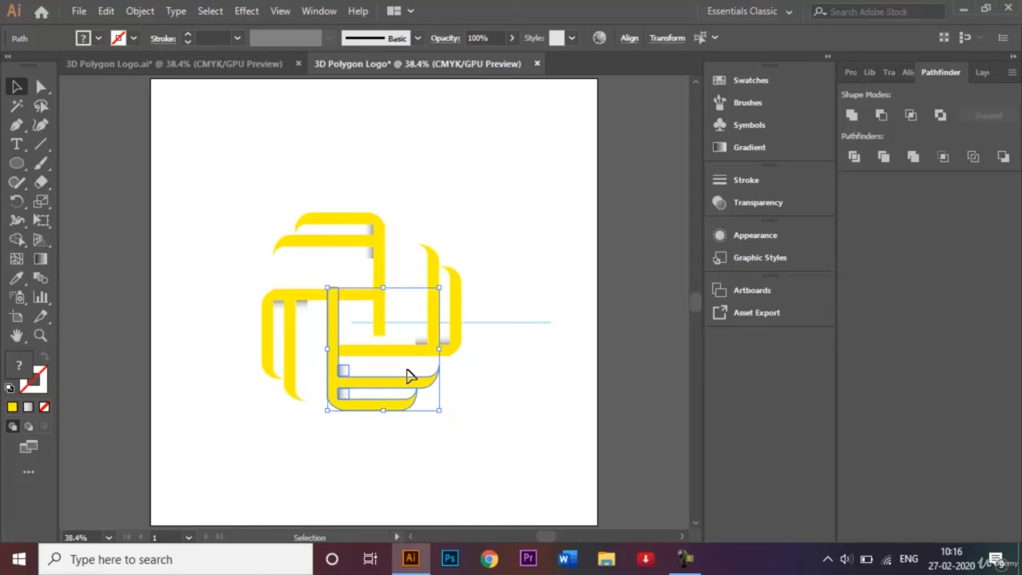
{"action": "key", "text": "Down"}
{"action": "key", "text": "Down"}
{"action": "key", "text": "Down"}
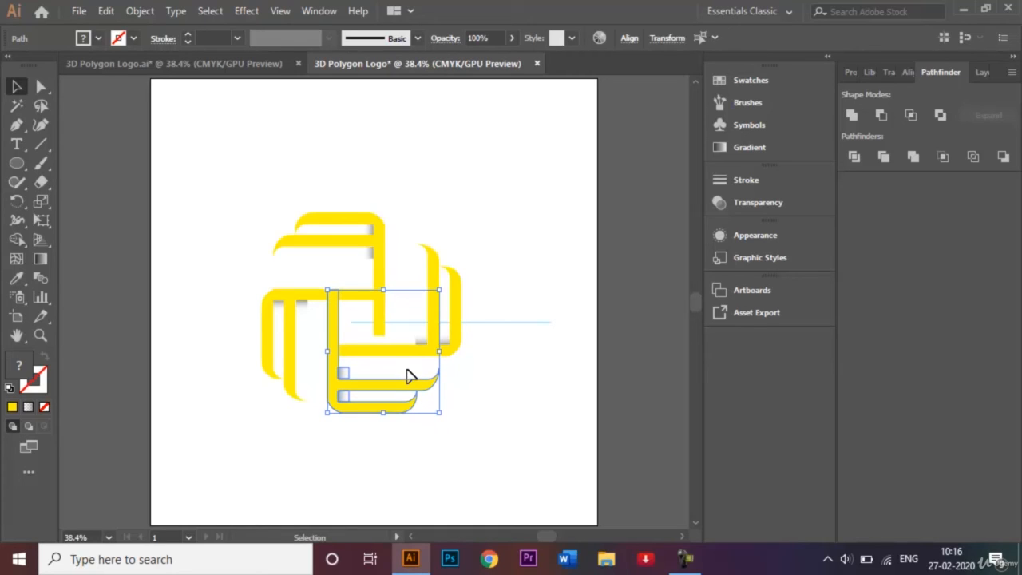
{"action": "left_click", "coordinate": [431, 218]}
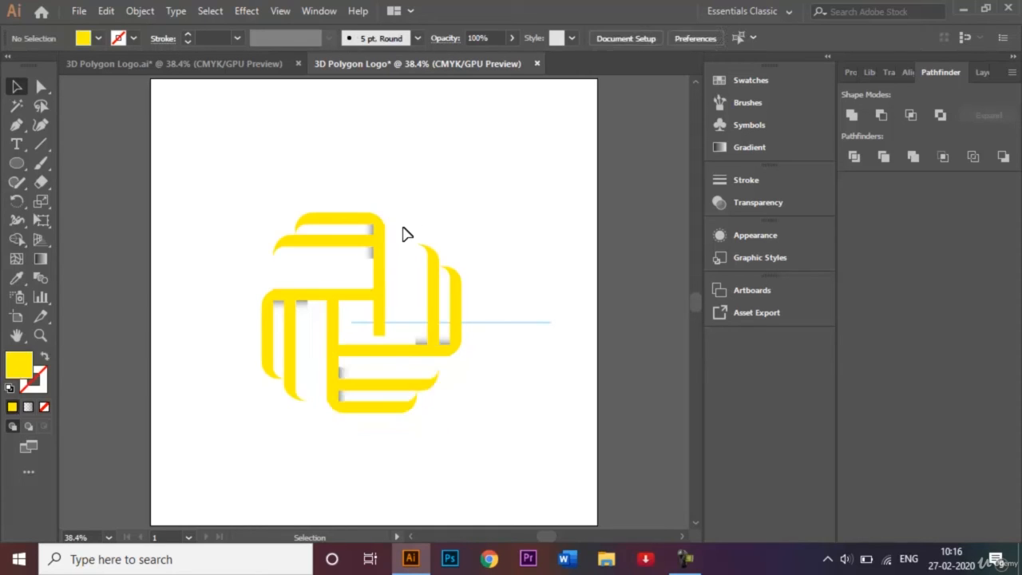
Nudge the right module with its shadows up and left until its horizontal bar meets the top and bottom modules' vertical bars
{"action": "left_click_drag", "start_coordinate": [403, 227], "coordinate": [459, 320]}
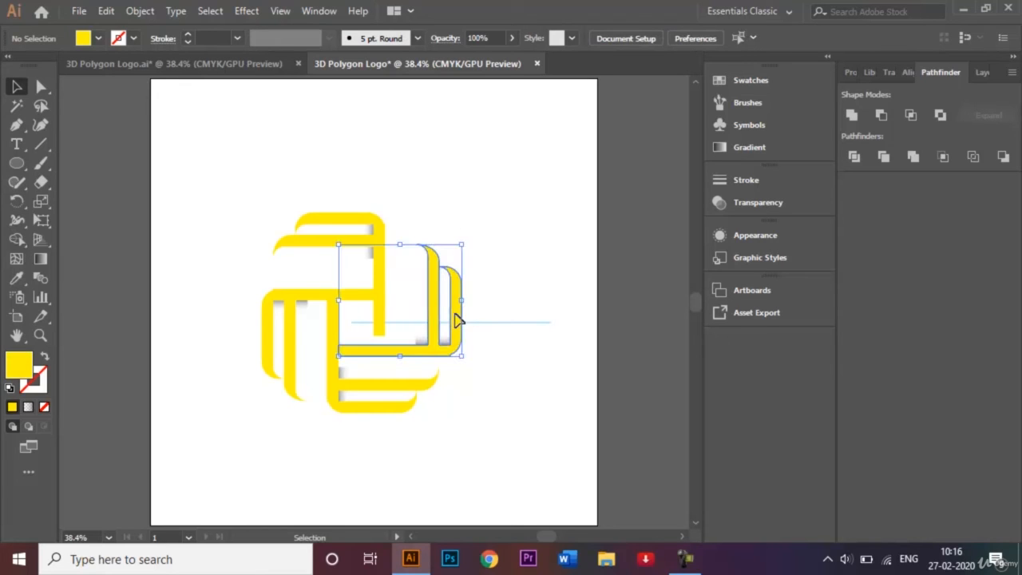
{"action": "left_click", "coordinate": [487, 360]}
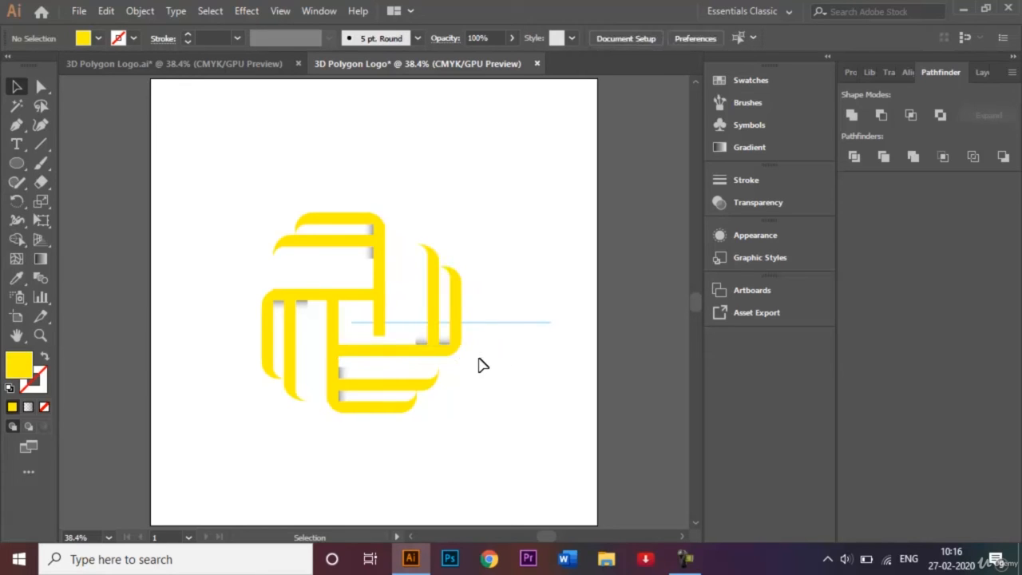
{"action": "left_click_drag", "start_coordinate": [479, 358], "coordinate": [416, 339]}
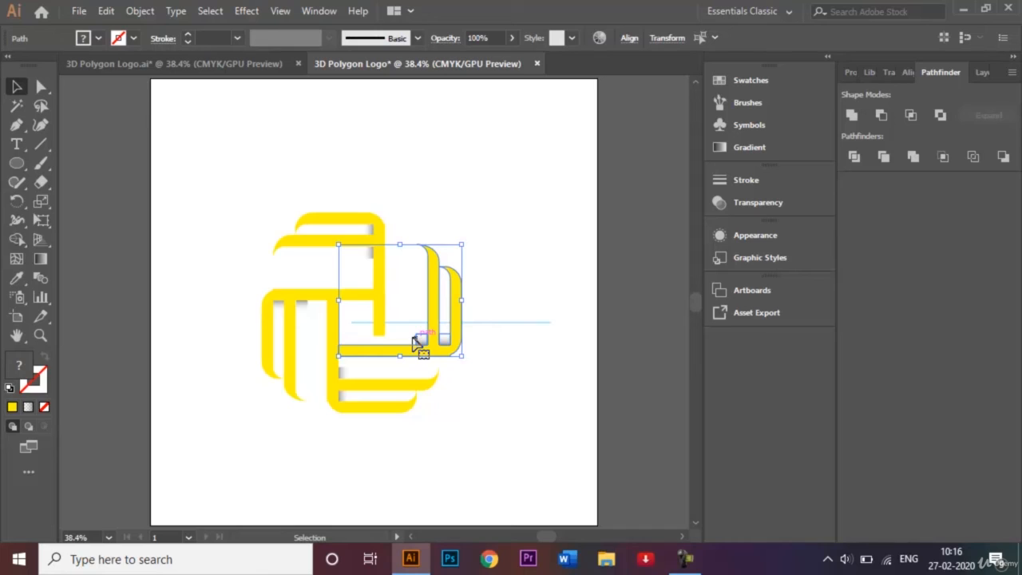
{"action": "key", "text": "Up"}
{"action": "key", "text": "Up"}
{"action": "key", "text": "Up"}
{"action": "key", "text": "Up"}
{"action": "key", "text": "Up"}
{"action": "key", "text": "Up"}
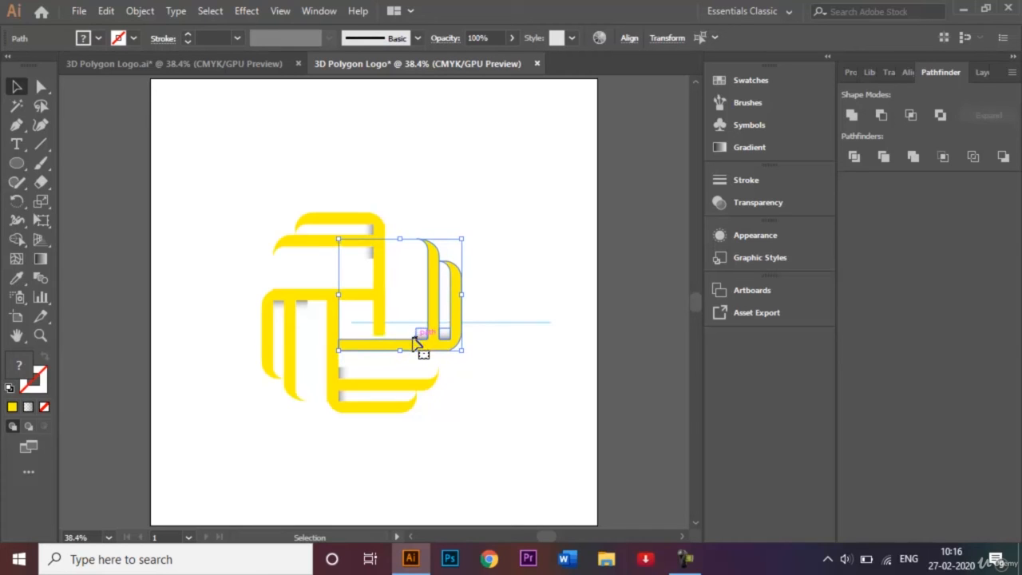
{"action": "key", "text": "Up"}
{"action": "key", "text": "Up"}
{"action": "key", "text": "Up"}
{"action": "key", "text": "Up"}
{"action": "key", "text": "Up"}
{"action": "key", "text": "Up"}
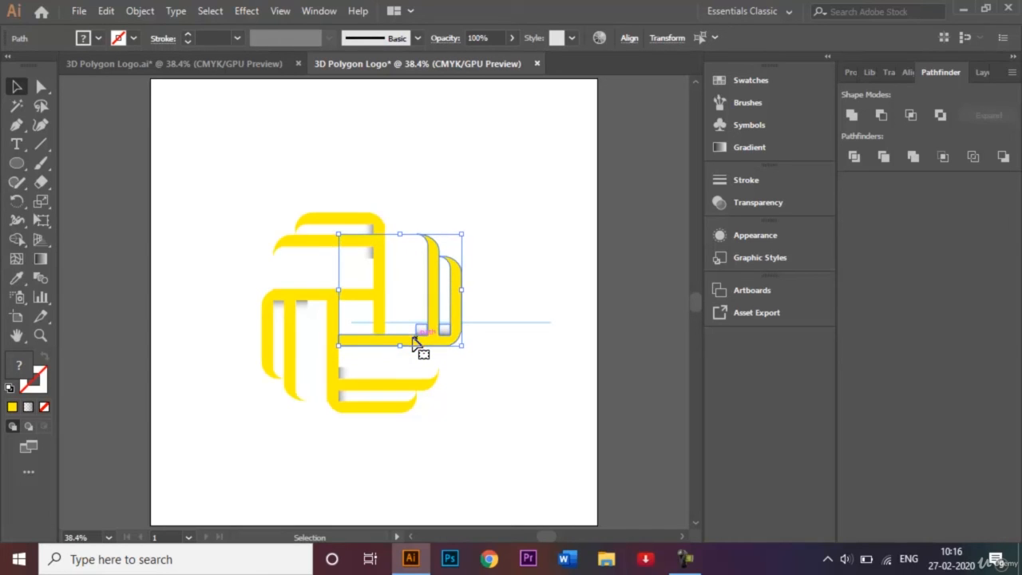
{"action": "key", "text": "Up"}
{"action": "key", "text": "Up"}
{"action": "key", "text": "Up"}
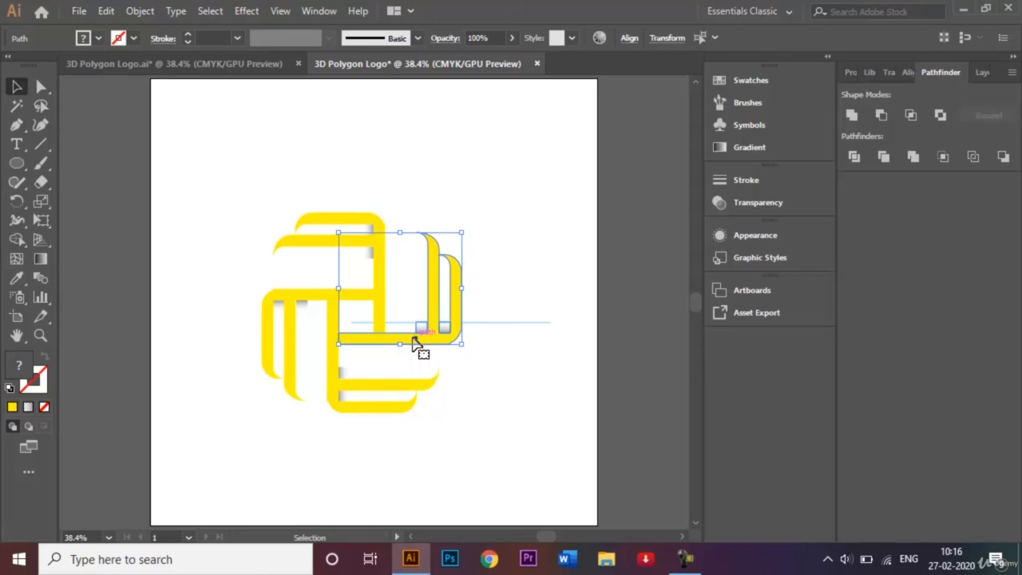
{"action": "key", "text": "Left"}
{"action": "key", "text": "Left"}
{"action": "key", "text": "Left"}
{"action": "key", "text": "Left"}
{"action": "key", "text": "Left"}
{"action": "key", "text": "Left"}
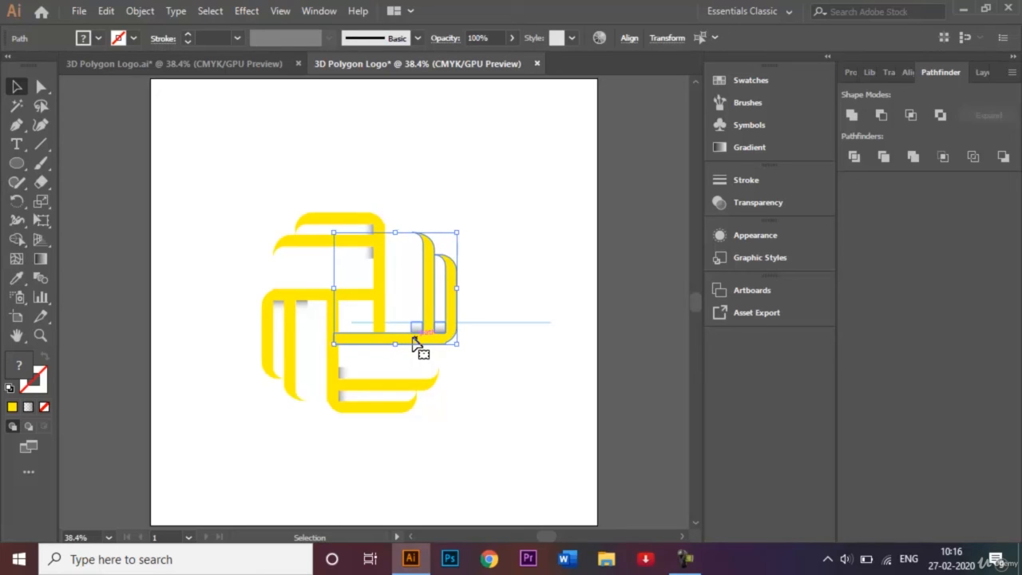
Nudge the right module with its shadows further left until its horizontal bar ends flush with the bottom module's vertical bar
{"action": "key", "text": "Left"}
{"action": "key", "text": "Left"}
{"action": "key", "text": "Left"}
{"action": "key", "text": "Left"}
{"action": "key", "text": "Left"}
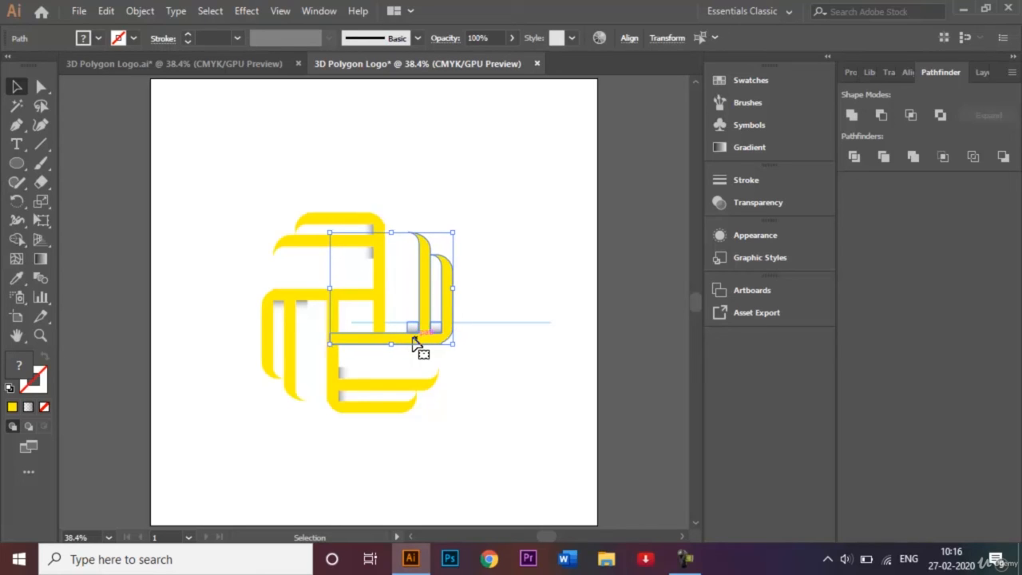
{"action": "key", "text": "Left"}
{"action": "key", "text": "Left"}
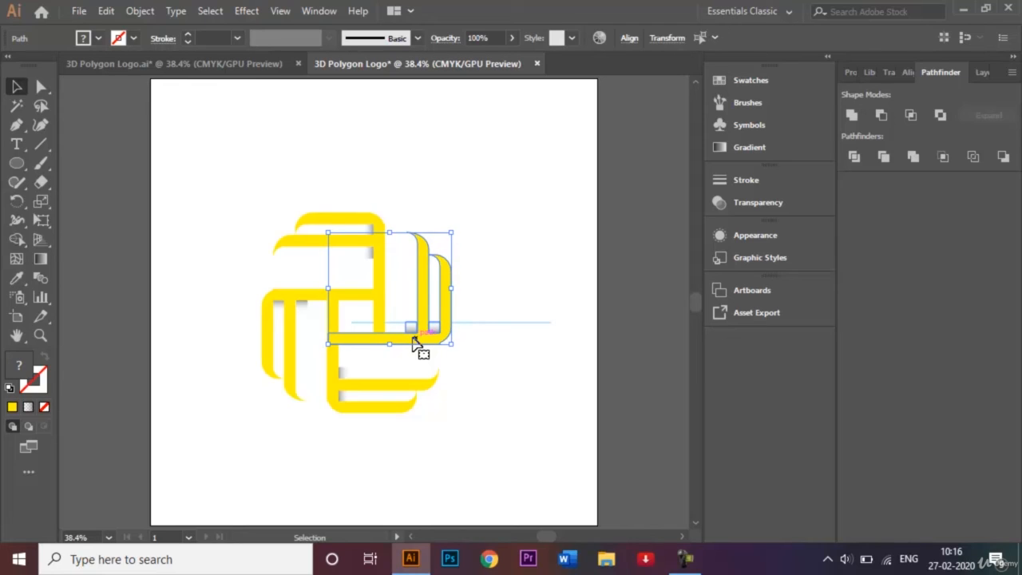
Deselect the module and delete the blue reference line
{"action": "left_click", "coordinate": [520, 223]}
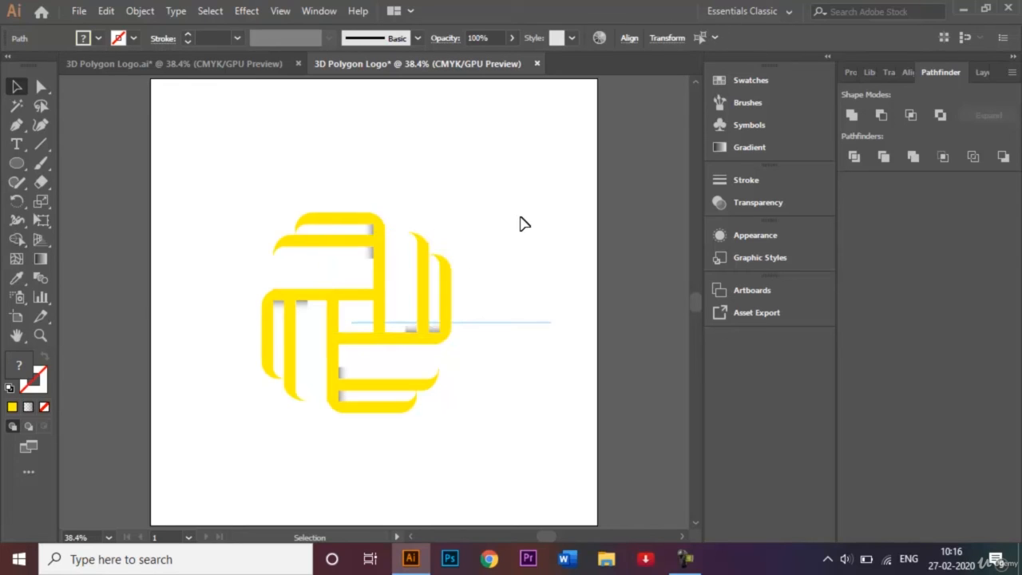
{"action": "left_click", "coordinate": [526, 324]}
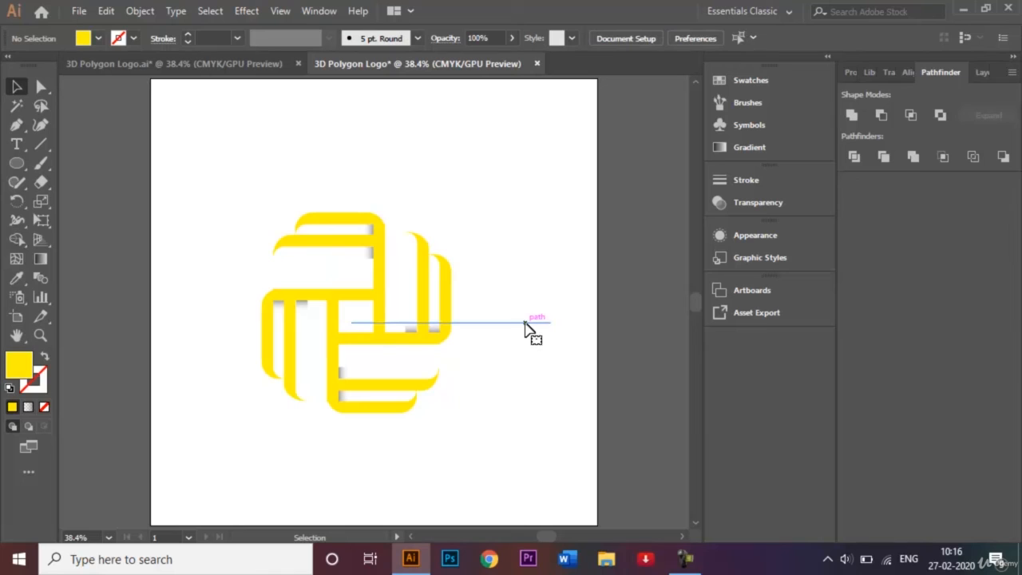
{"action": "key", "text": "Delete"}
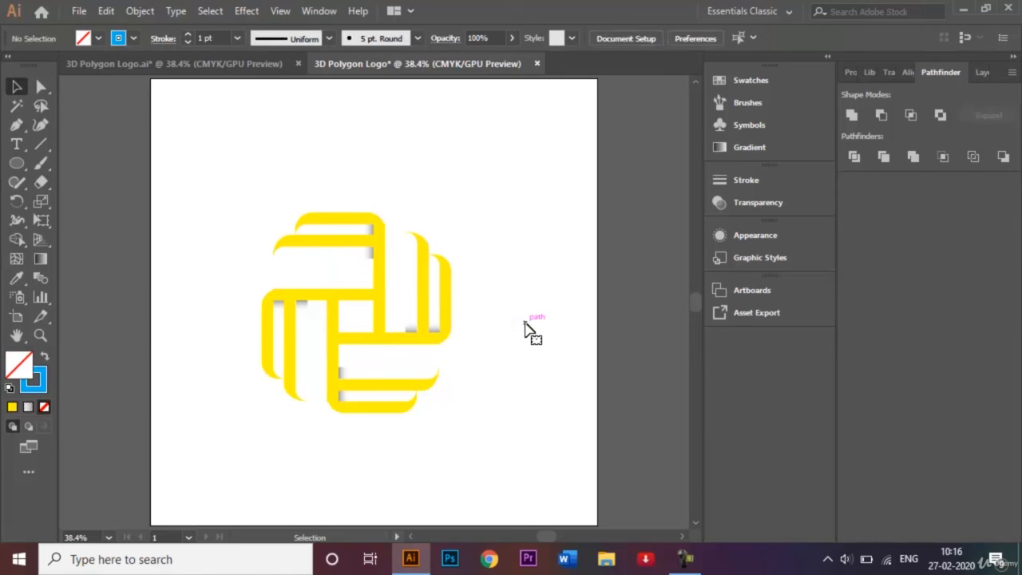
Unite the four yellow modules into one shape, leaving the gradient shadows out
{"action": "left_click_drag", "start_coordinate": [470, 441], "coordinate": [231, 213]}
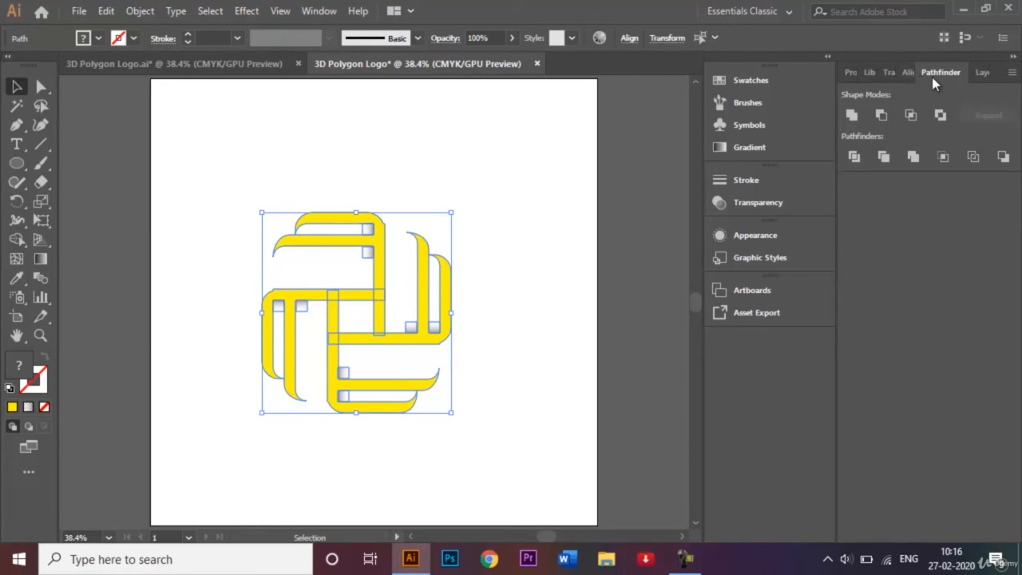
{"action": "left_click", "coordinate": [852, 116]}
{"action": "left_click", "coordinate": [440, 213]}
{"action": "left_click", "coordinate": [372, 222]}
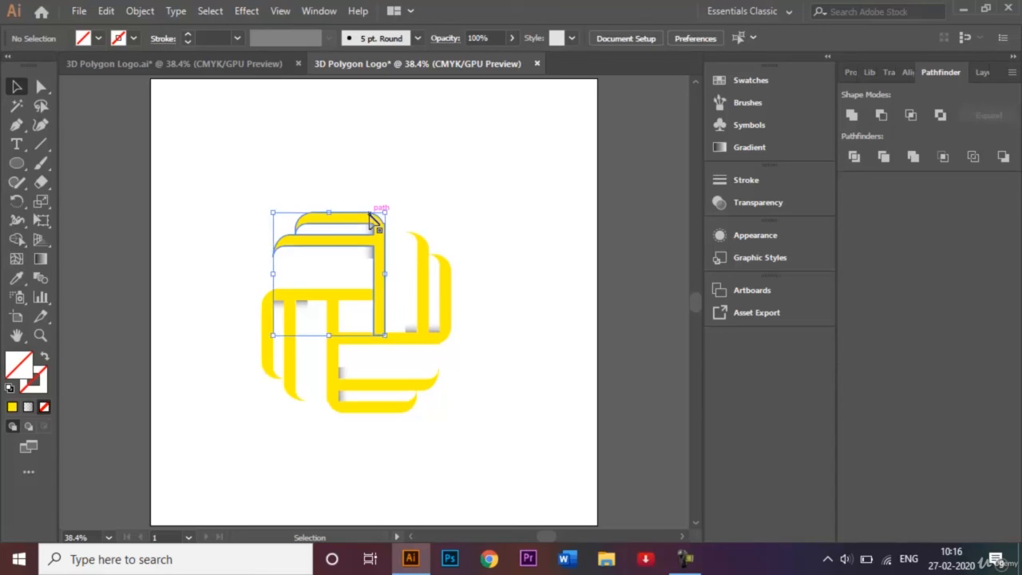
{"action": "left_click", "coordinate": [420, 244], "text": "shift"}
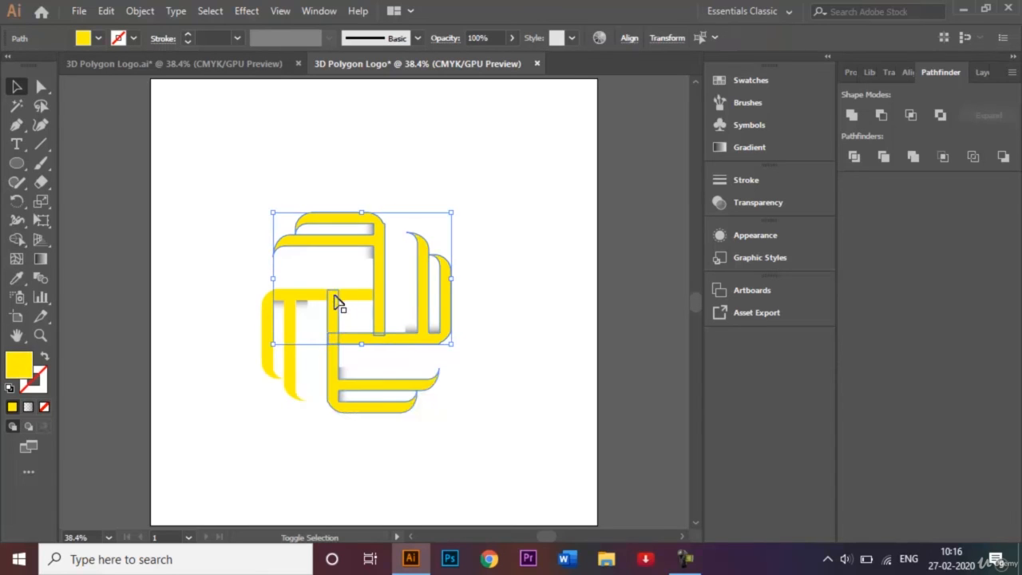
{"action": "left_click", "coordinate": [340, 307], "text": "shift"}
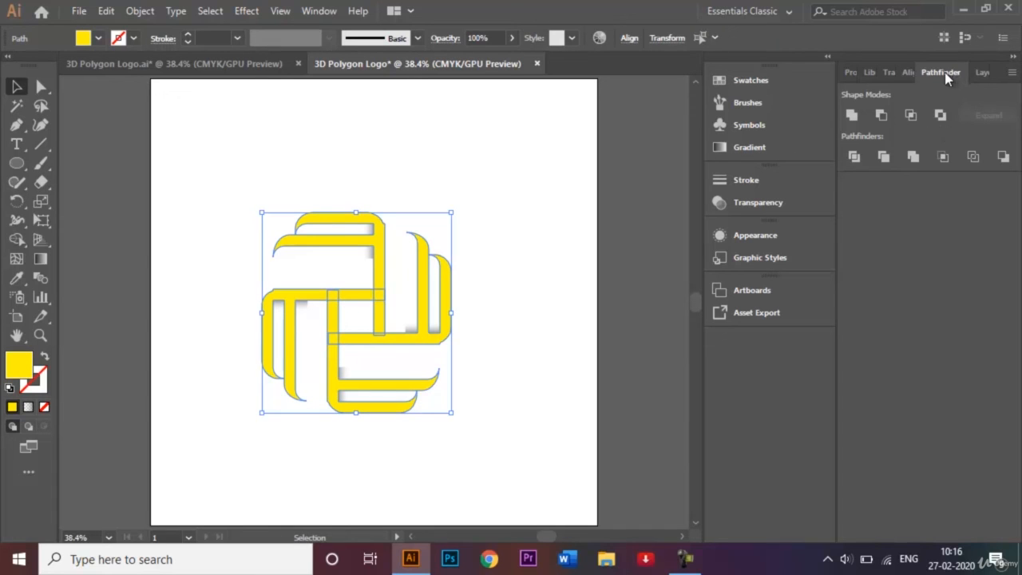
{"action": "left_click", "coordinate": [853, 115]}
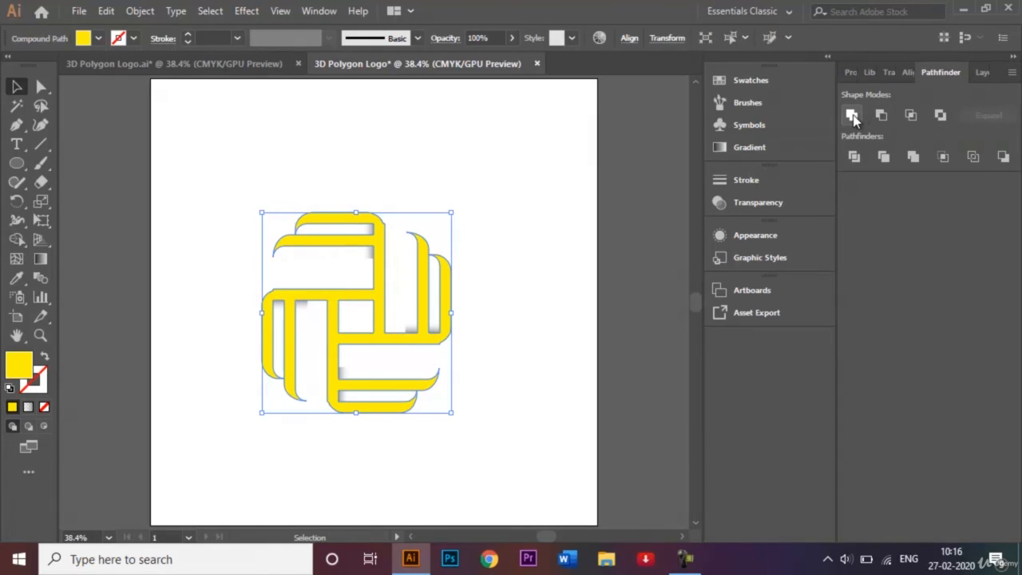
Group the united yellow shape on its own
{"action": "right_click", "coordinate": [448, 269]}
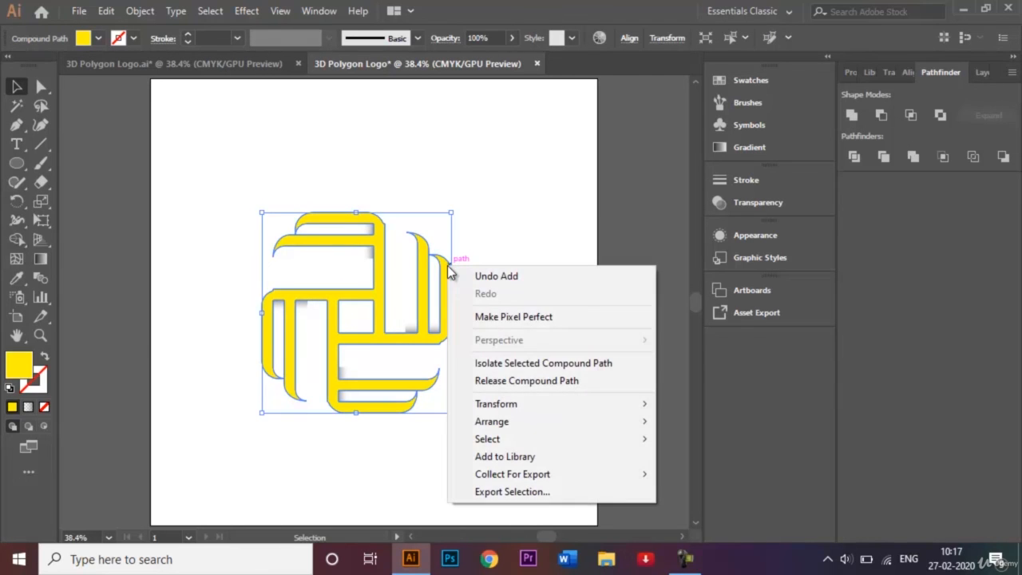
{"action": "left_click", "coordinate": [504, 215]}
{"action": "left_click", "coordinate": [372, 217]}
{"action": "right_click", "coordinate": [373, 220]}
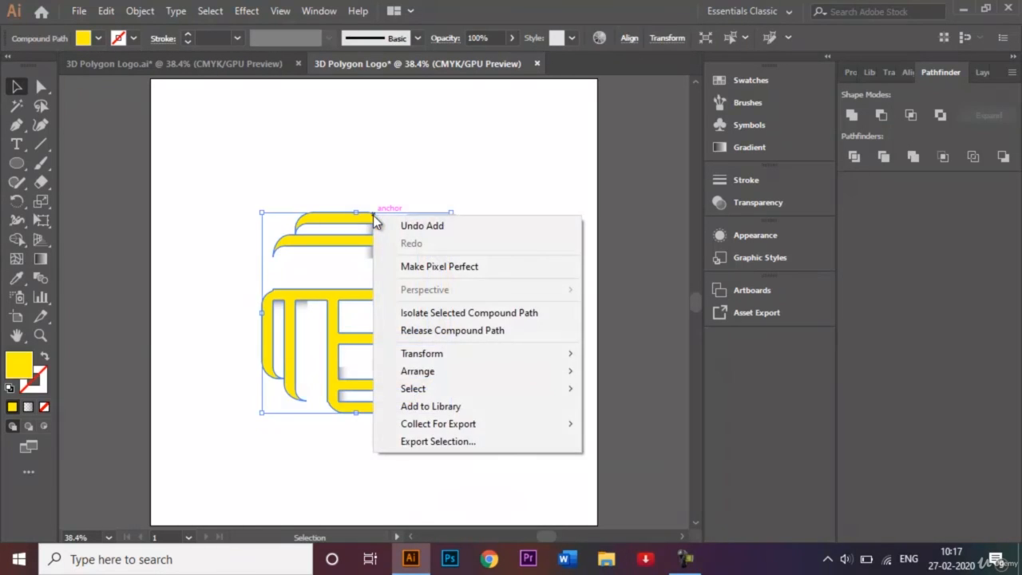
{"action": "left_click", "coordinate": [359, 202]}
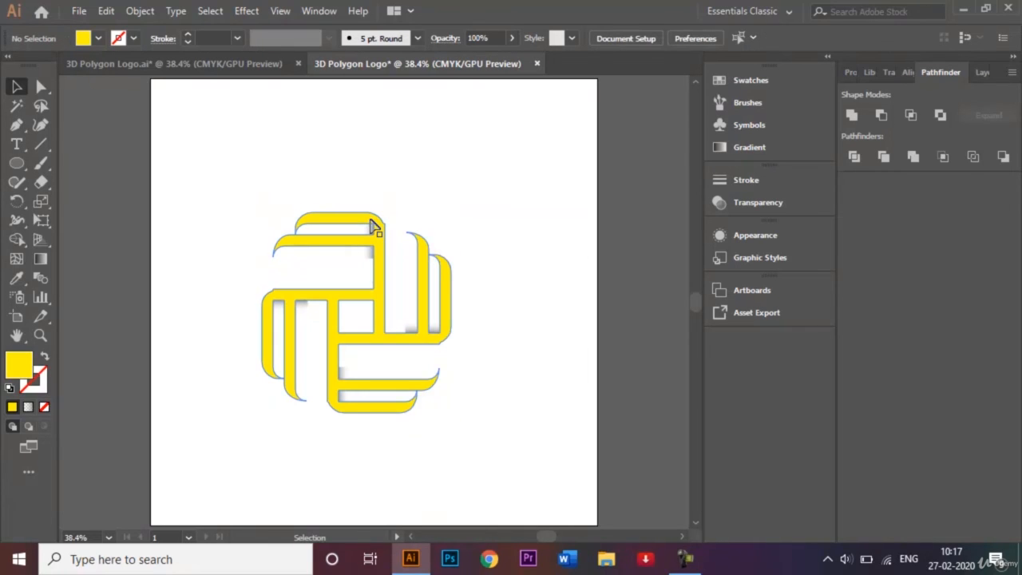
{"action": "left_click", "coordinate": [370, 219]}
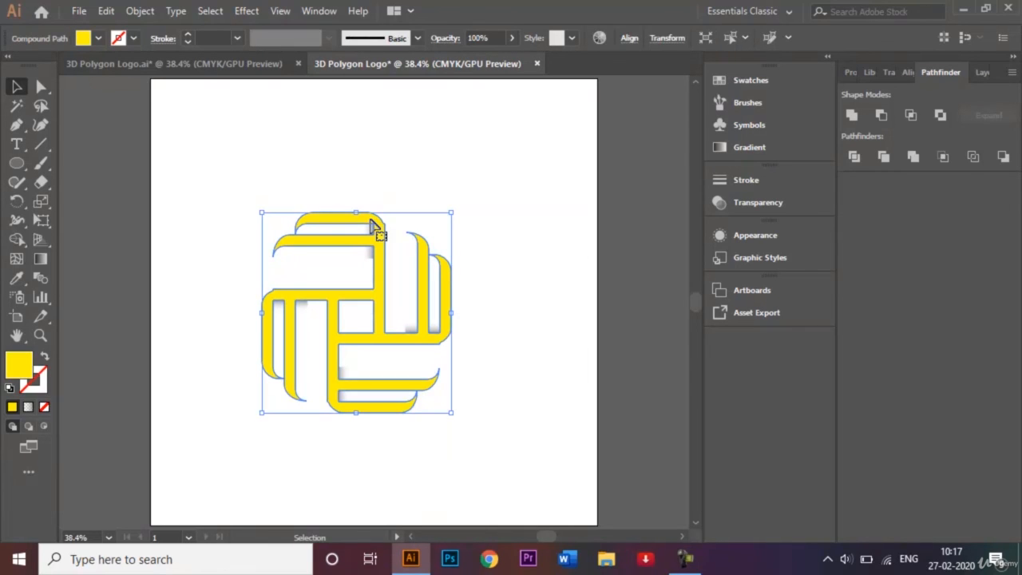
{"action": "key", "text": "ctrl+g"}
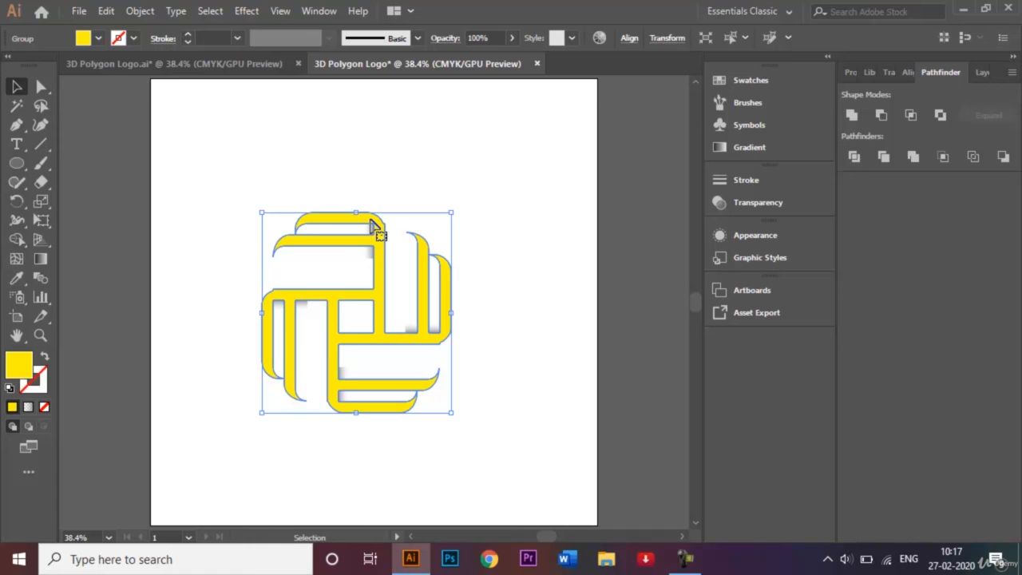
Group the yellow shape together with all its gradient shadows
{"action": "left_click", "coordinate": [459, 140]}
{"action": "left_click", "coordinate": [383, 212]}
{"action": "left_click", "coordinate": [264, 208]}
{"action": "left_click_drag", "start_coordinate": [248, 195], "coordinate": [504, 475]}
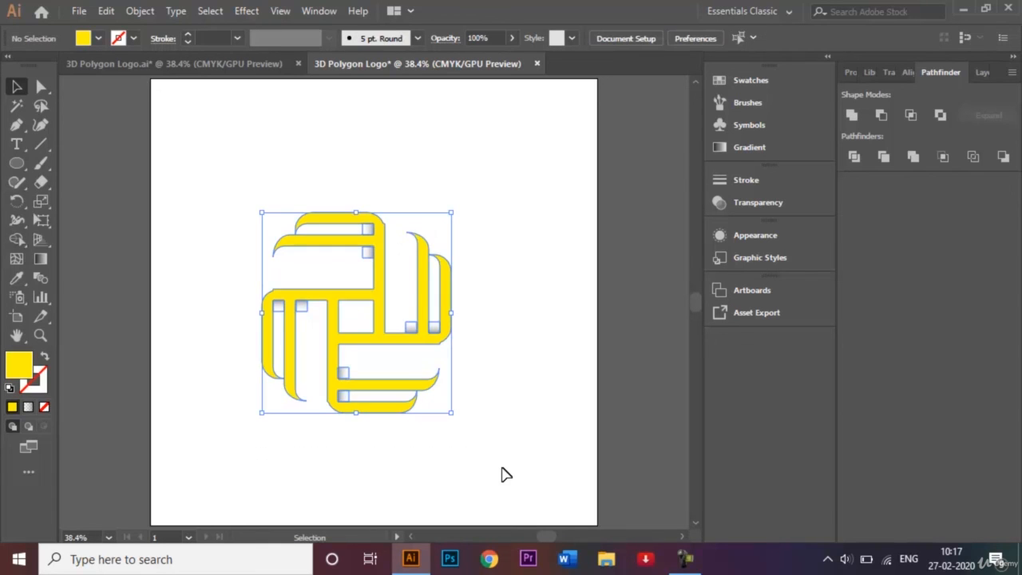
{"action": "right_click", "coordinate": [417, 300]}
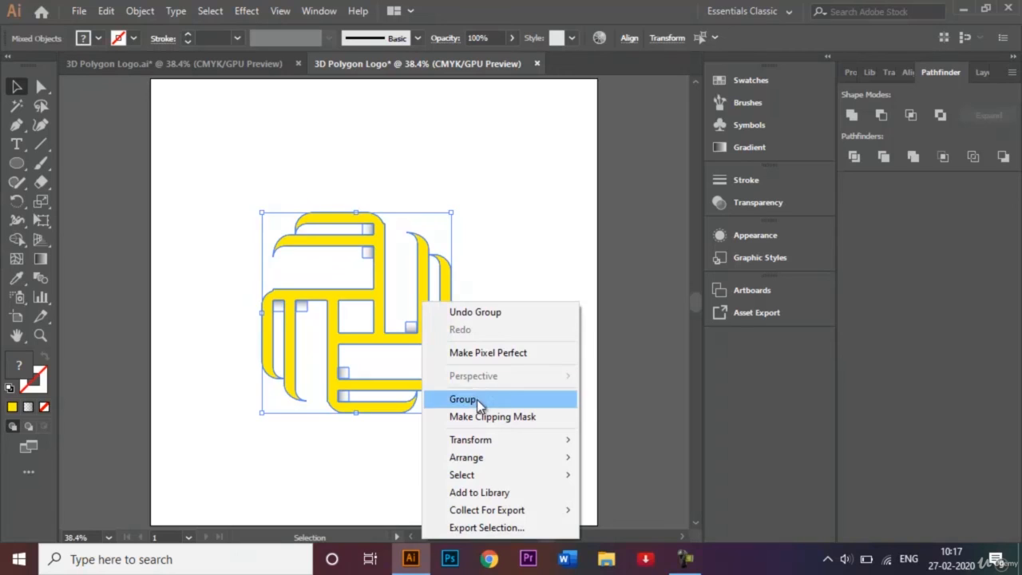
{"action": "left_click", "coordinate": [476, 400]}
{"action": "left_click", "coordinate": [517, 313]}
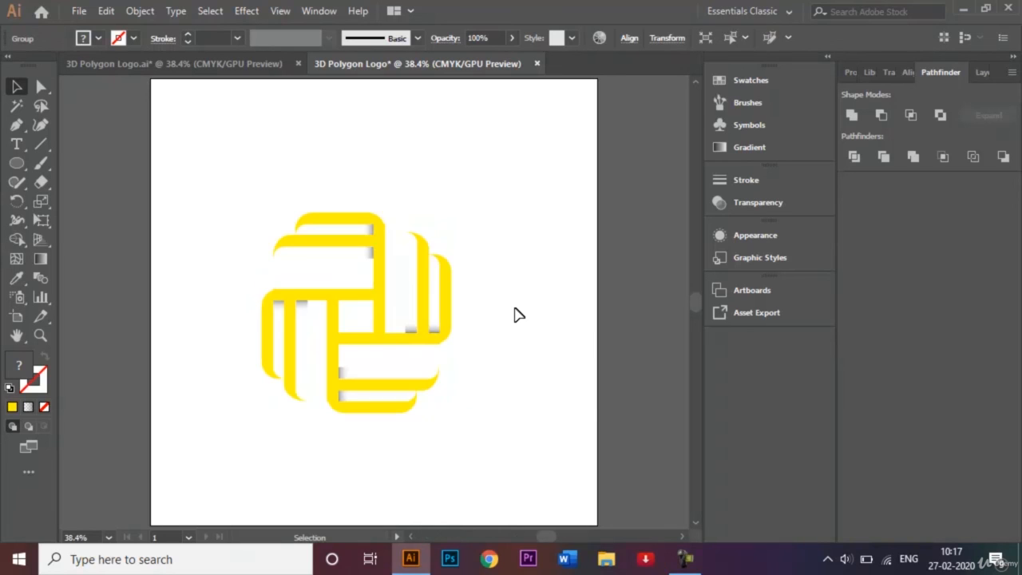
Rotate the whole grouped logo by 45° about its centre
{"action": "left_click", "coordinate": [340, 220]}
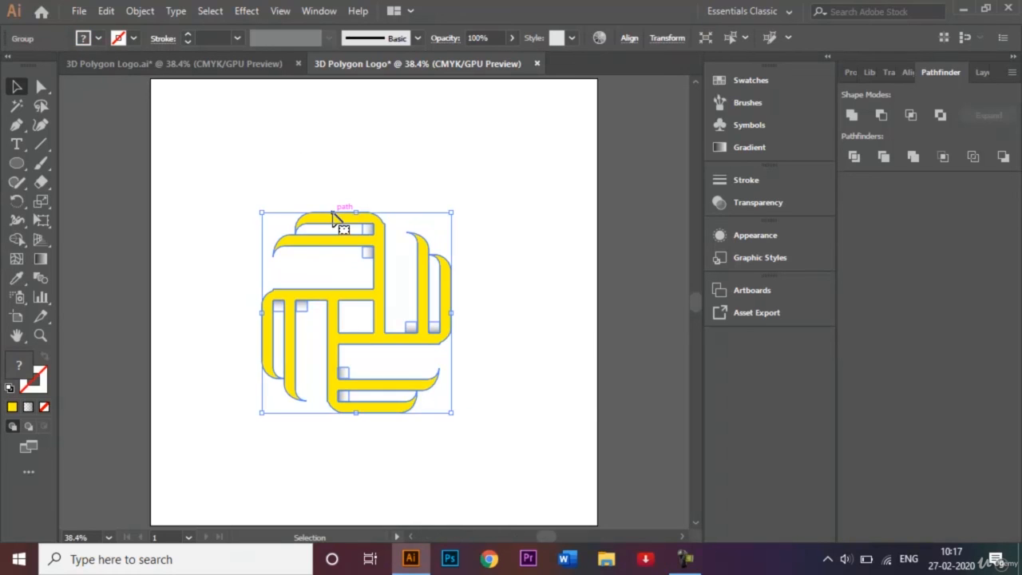
{"action": "left_click", "coordinate": [17, 202]}
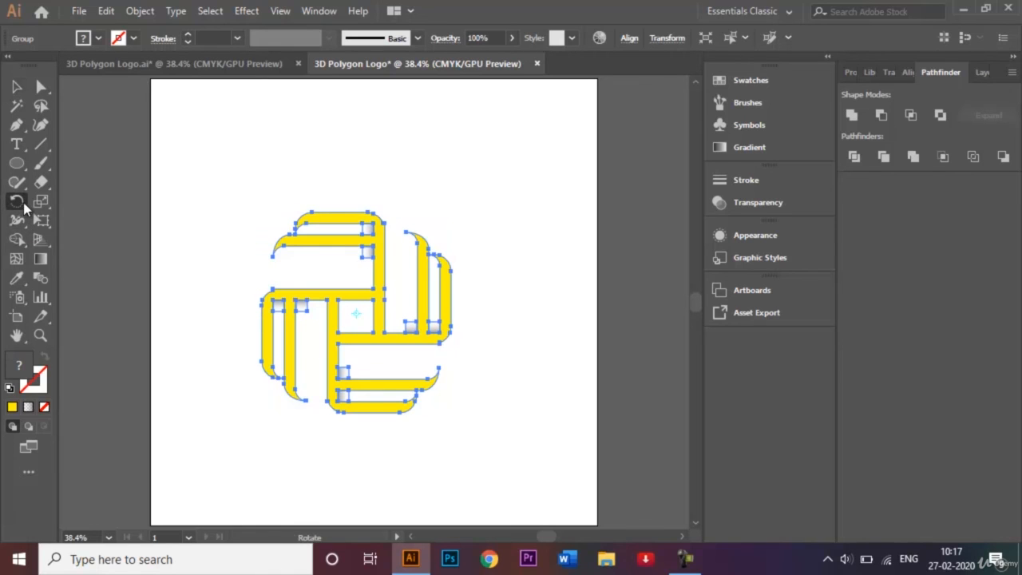
{"action": "double_click", "coordinate": [16, 201]}
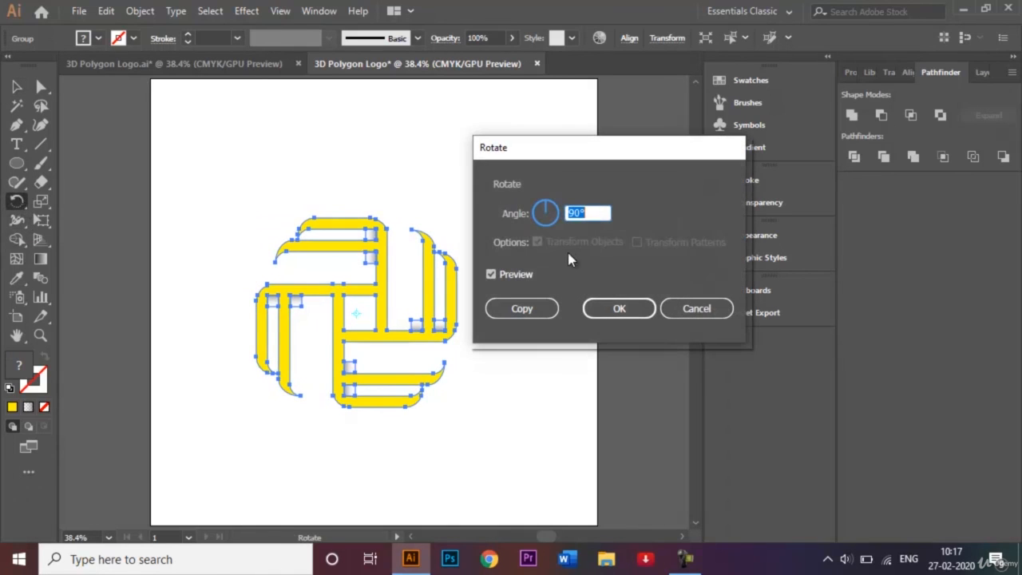
{"action": "left_click", "coordinate": [576, 214]}
{"action": "key", "text": "BackSpace"}
{"action": "key", "text": "BackSpace"}
{"action": "type", "text": "45"}
{"action": "key", "text": "Return"}
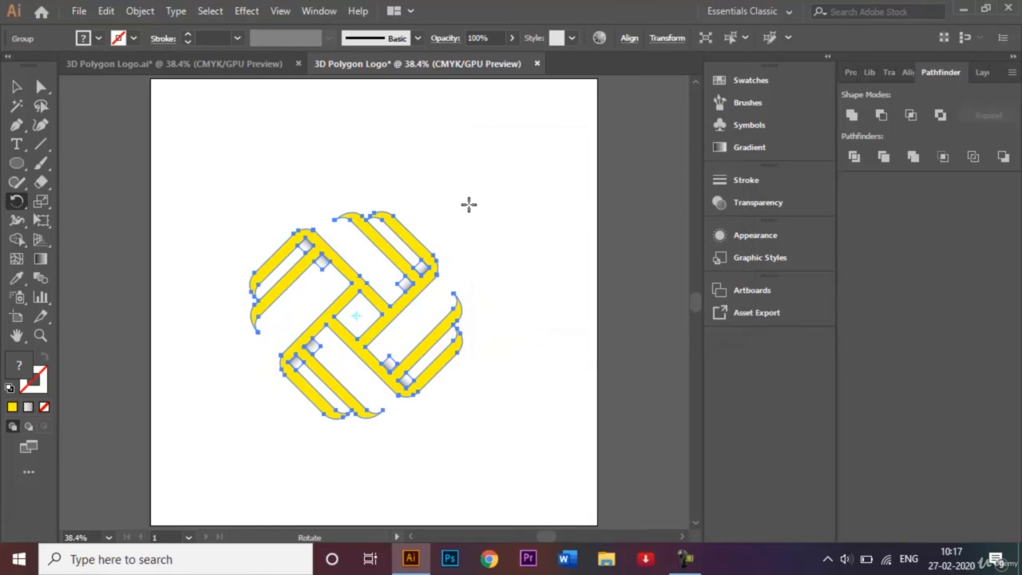
{"action": "left_click", "coordinate": [17, 87]}
{"action": "left_click", "coordinate": [171, 189]}
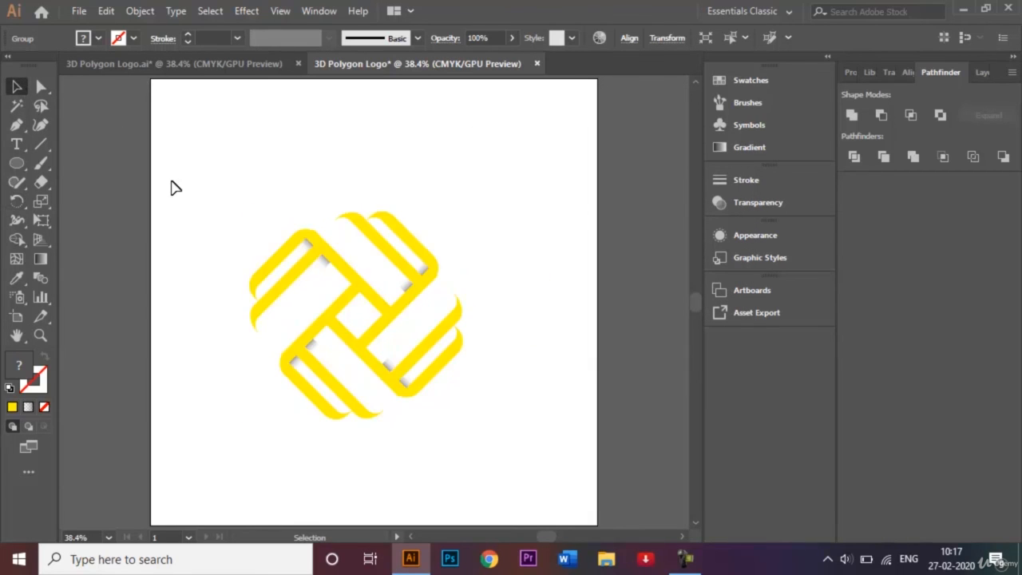
Ungroup the rotated logo so the yellow shape is separate from its shadows
{"action": "left_click_drag", "start_coordinate": [280, 224], "coordinate": [411, 383]}
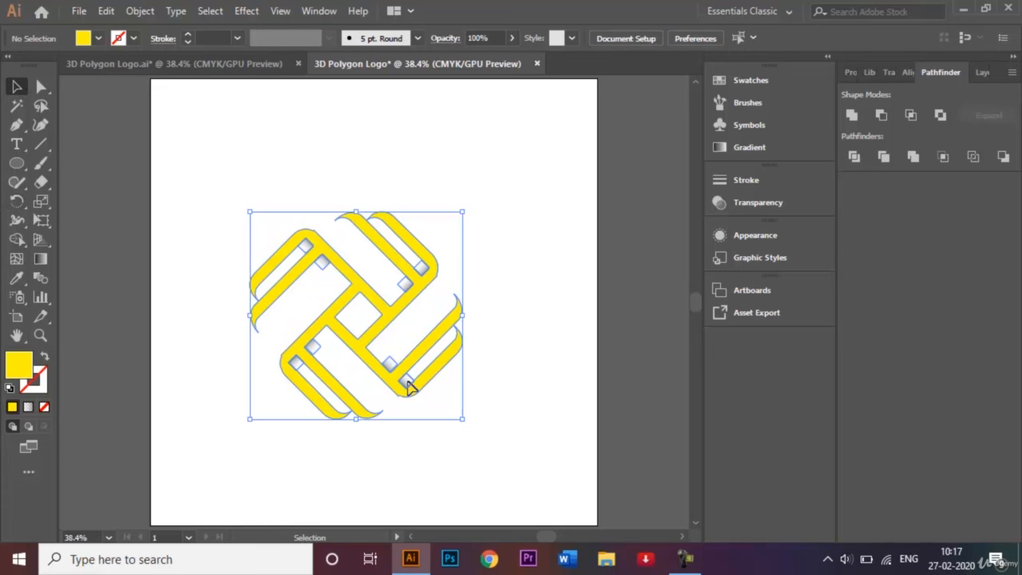
{"action": "right_click", "coordinate": [374, 328]}
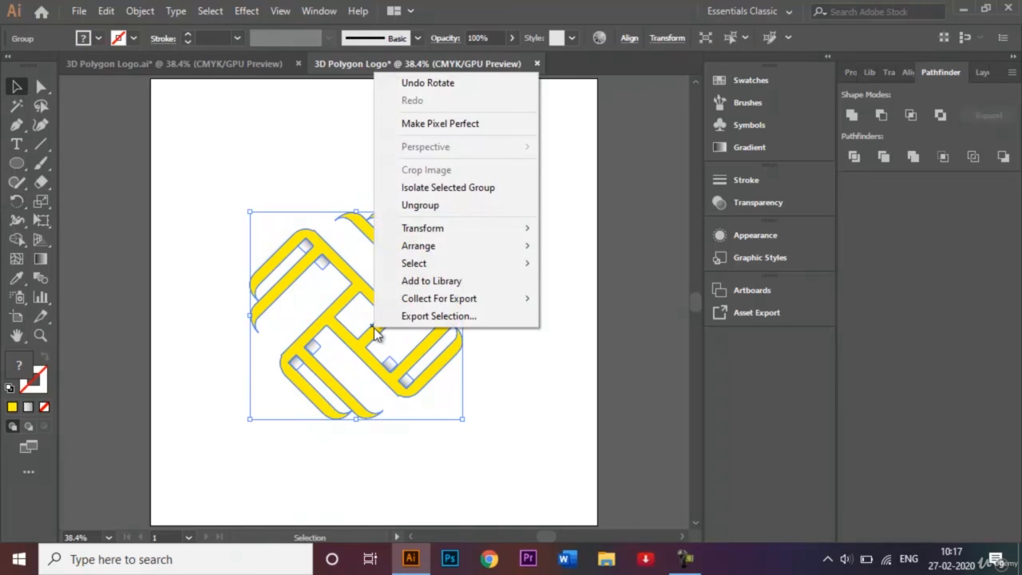
{"action": "left_click", "coordinate": [457, 205]}
{"action": "left_click", "coordinate": [468, 224]}
Change the fill of the yellow shape to black
{"action": "left_click", "coordinate": [405, 230]}
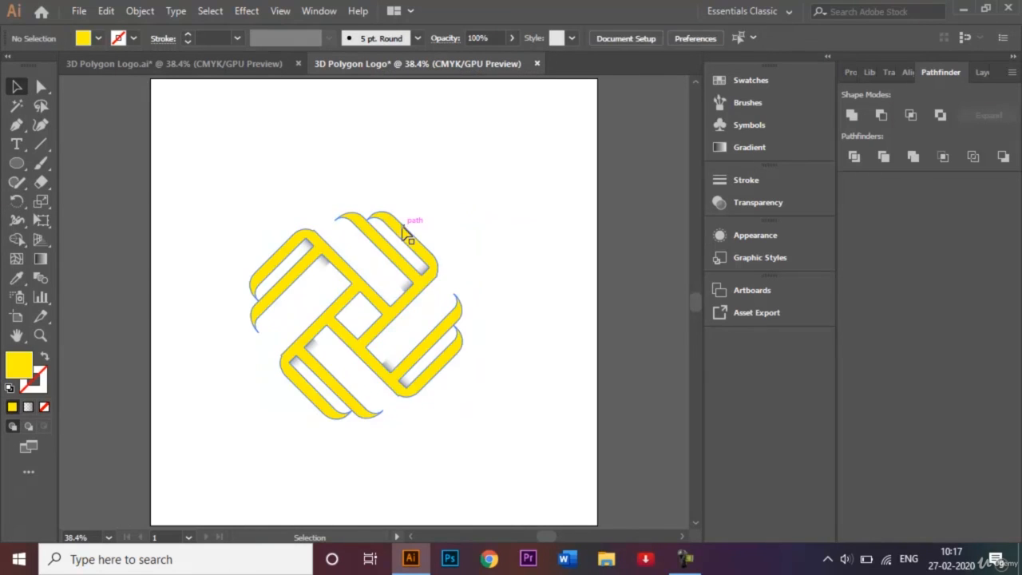
{"action": "left_click", "coordinate": [97, 39]}
{"action": "left_click", "coordinate": [44, 66]}
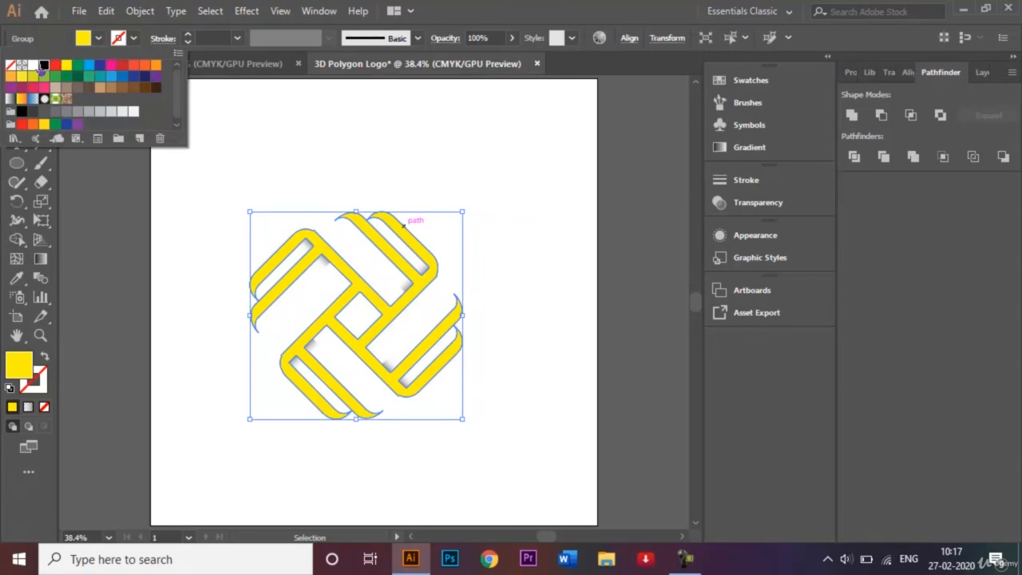
{"action": "left_click", "coordinate": [370, 158]}
{"action": "left_click", "coordinate": [455, 189]}
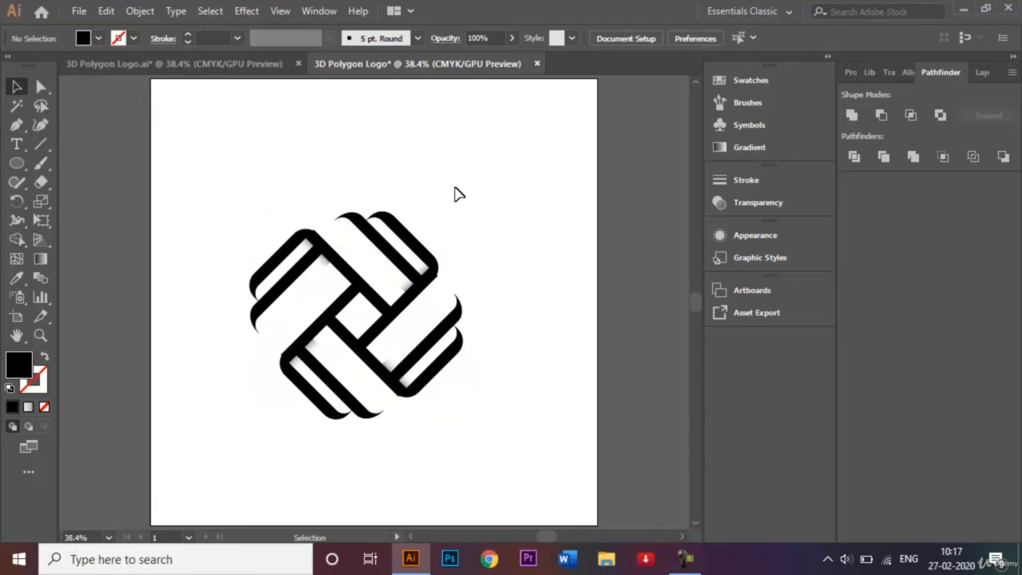
Group the black shape with its gradient shadows again
{"action": "left_click_drag", "start_coordinate": [220, 185], "coordinate": [494, 437]}
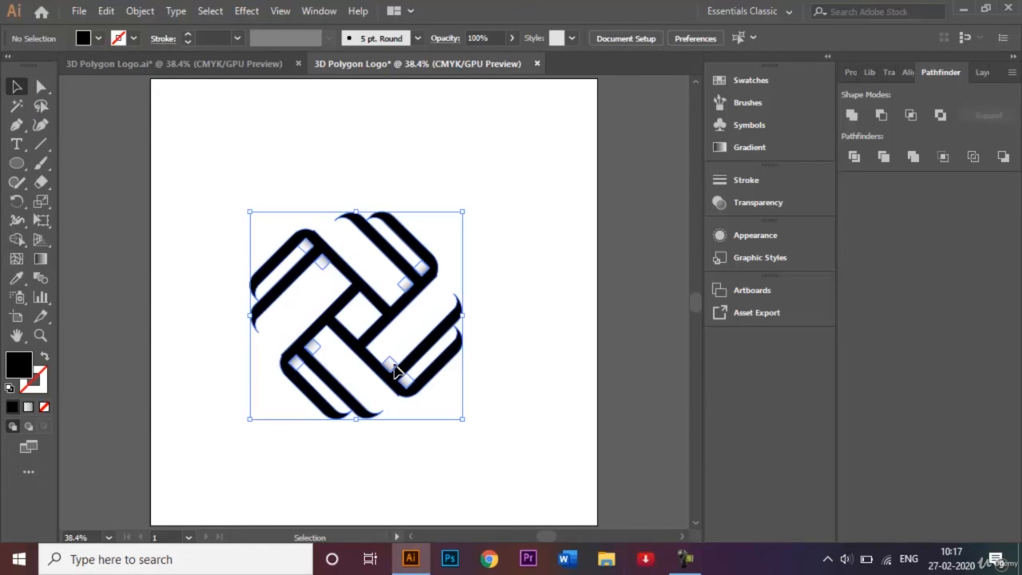
{"action": "right_click", "coordinate": [393, 371]}
{"action": "left_click", "coordinate": [519, 233]}
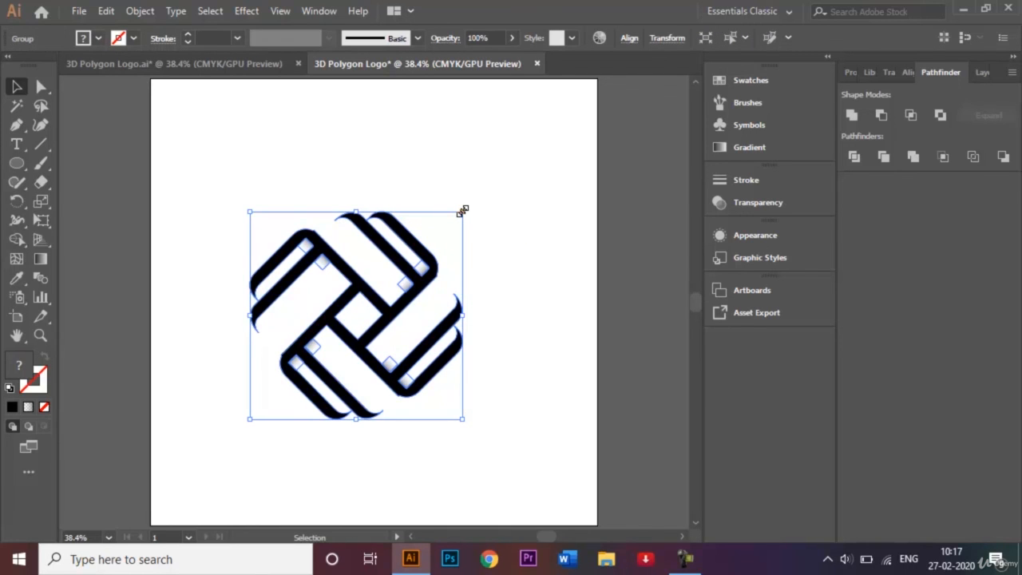
Scale the grouped logo proportionally from its centre to about twice its size and nudge it to the centre of the artboard
{"action": "left_click_drag", "start_coordinate": [462, 210], "coordinate": [577, 106]}
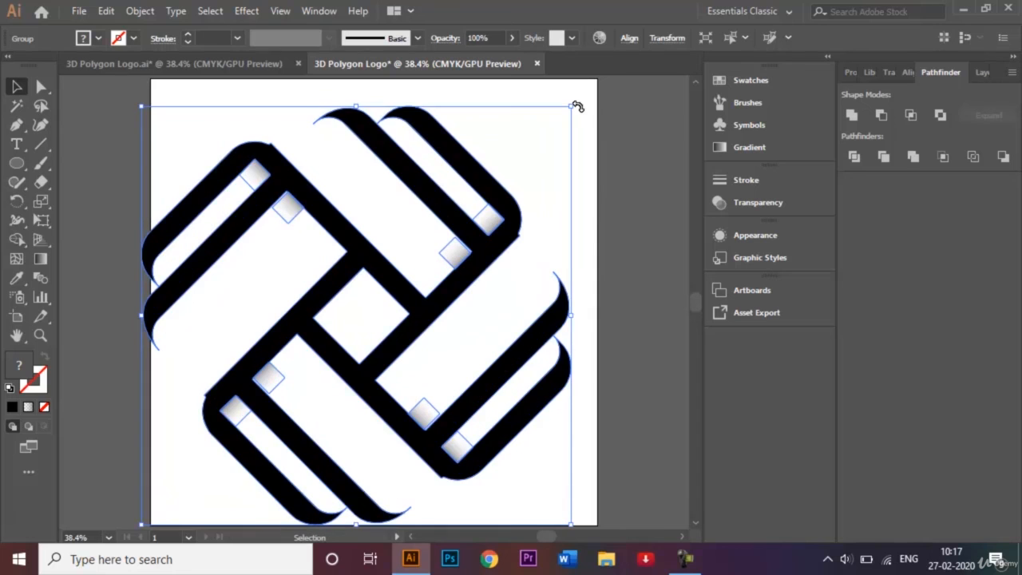
{"action": "key", "text": "shift+Right"}
{"action": "key", "text": "shift+Right"}
{"action": "key", "text": "shift+Right"}
{"action": "key", "text": "shift+Right"}
{"action": "key", "text": "shift+Right"}
{"action": "key", "text": "shift+Right"}
{"action": "key", "text": "shift+Right"}
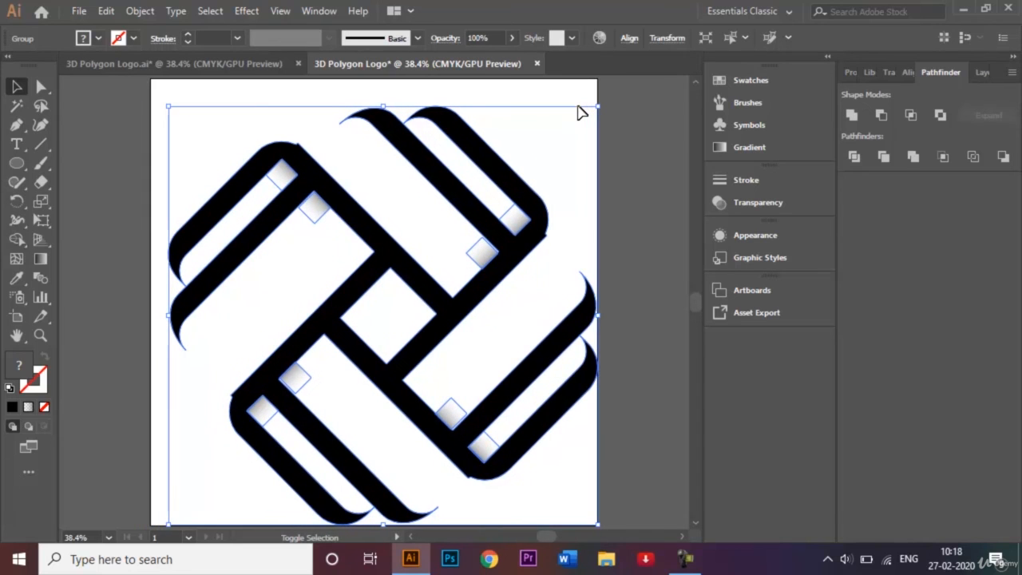
{"action": "key", "text": "shift+Up"}
{"action": "key", "text": "shift+Up"}
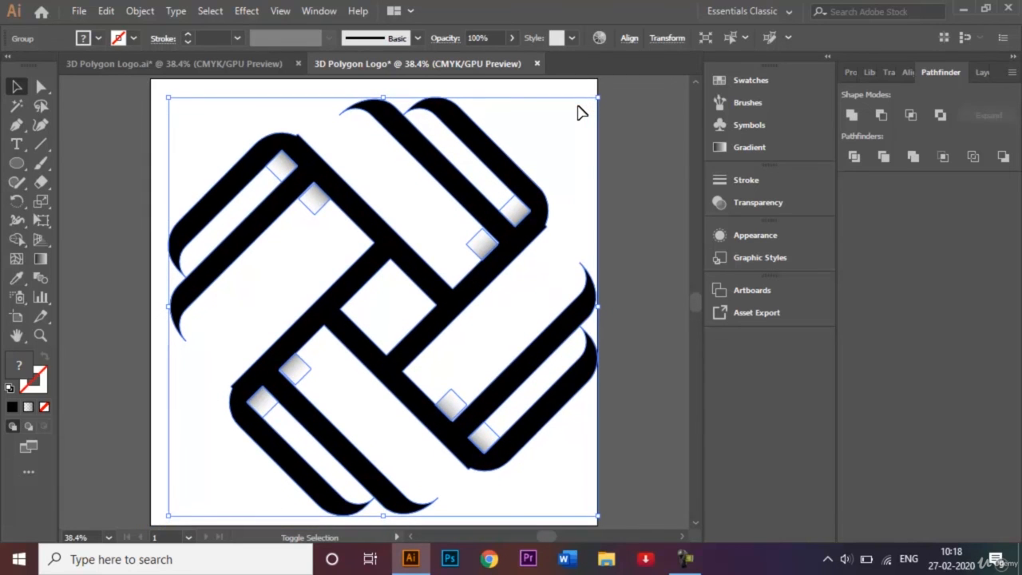
{"action": "key", "text": "shift+Left"}
{"action": "key", "text": "shift+Left"}
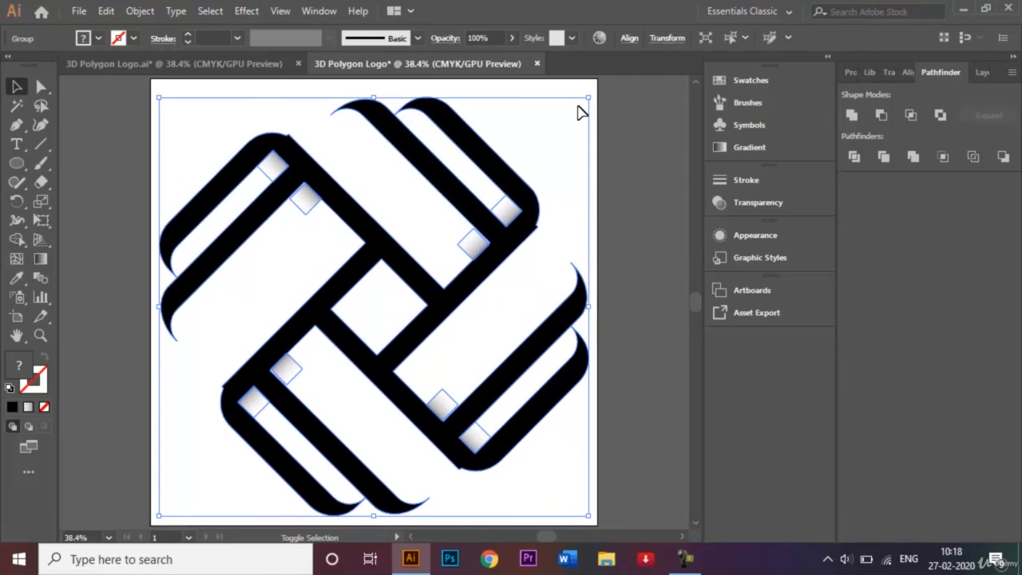
{"action": "left_click", "coordinate": [636, 156]}
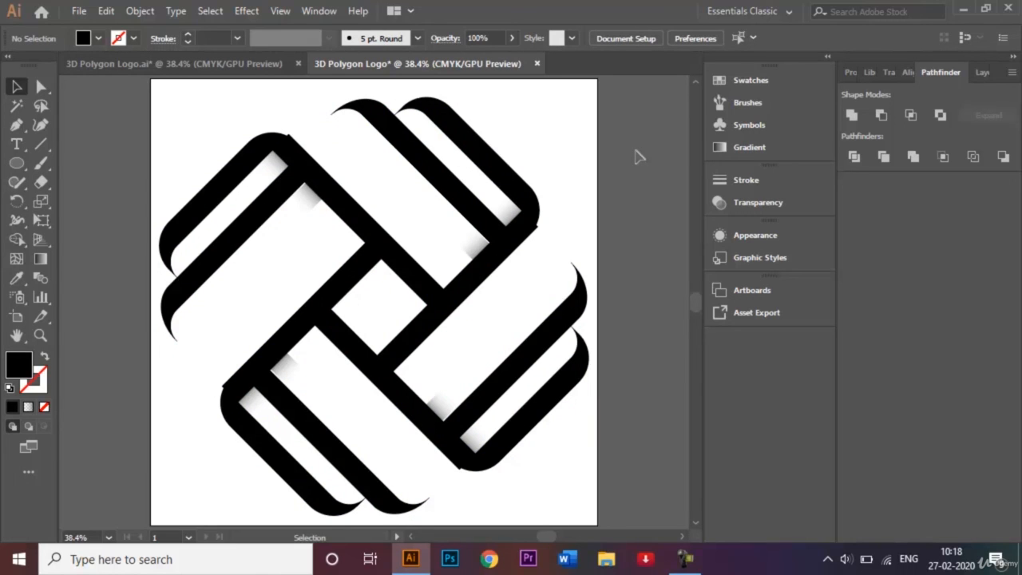
Save the document as 3D Polygon Logo.ai in Desktop > Graphic Designing Course > Adobe Illustrator, using the Illustrator CC version and default save options
{"action": "left_click", "coordinate": [79, 11]}
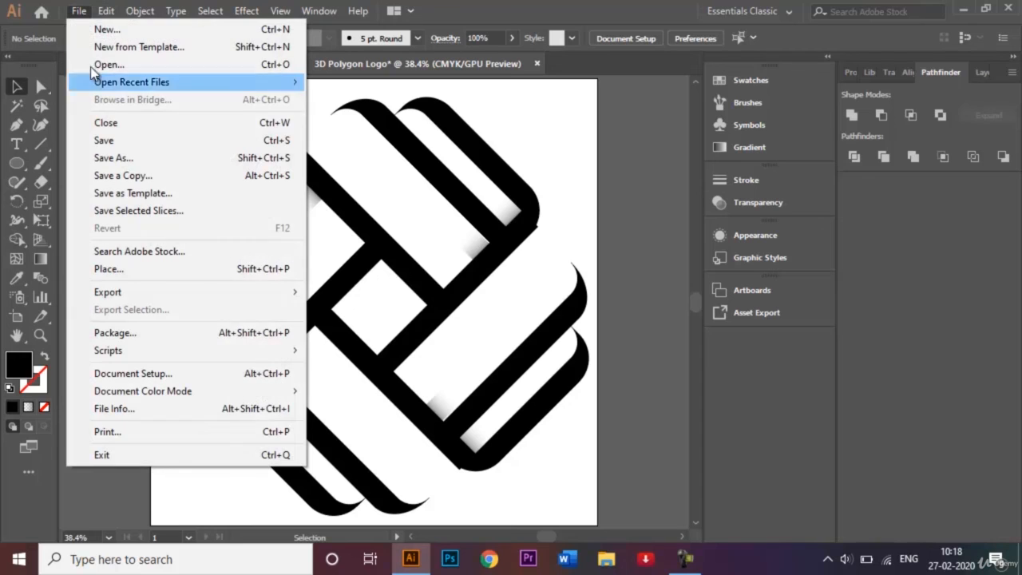
{"action": "left_click", "coordinate": [125, 157]}
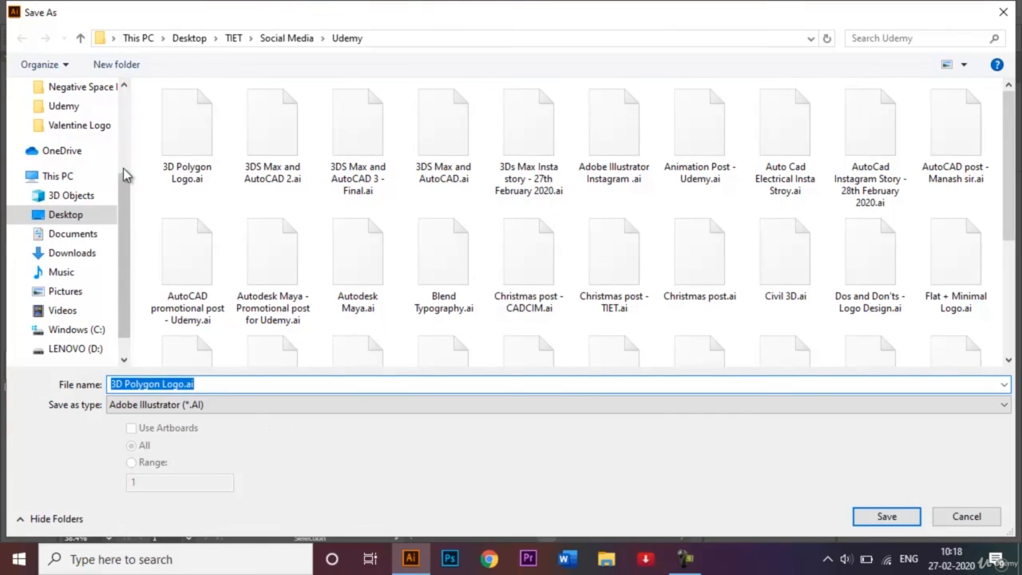
{"action": "left_click_drag", "start_coordinate": [125, 178], "coordinate": [128, 109]}
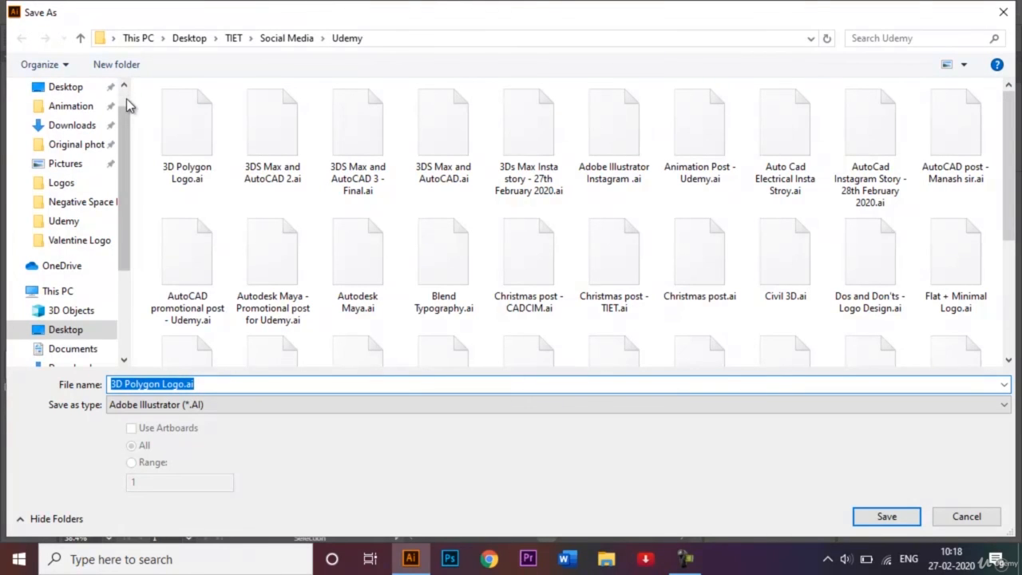
{"action": "left_click", "coordinate": [66, 87]}
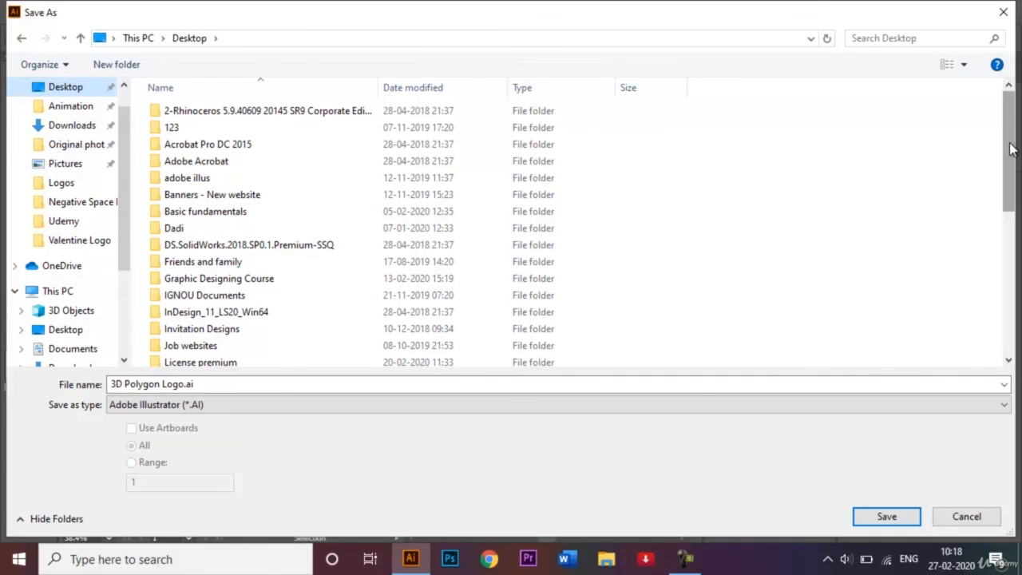
{"action": "double_click", "coordinate": [300, 281]}
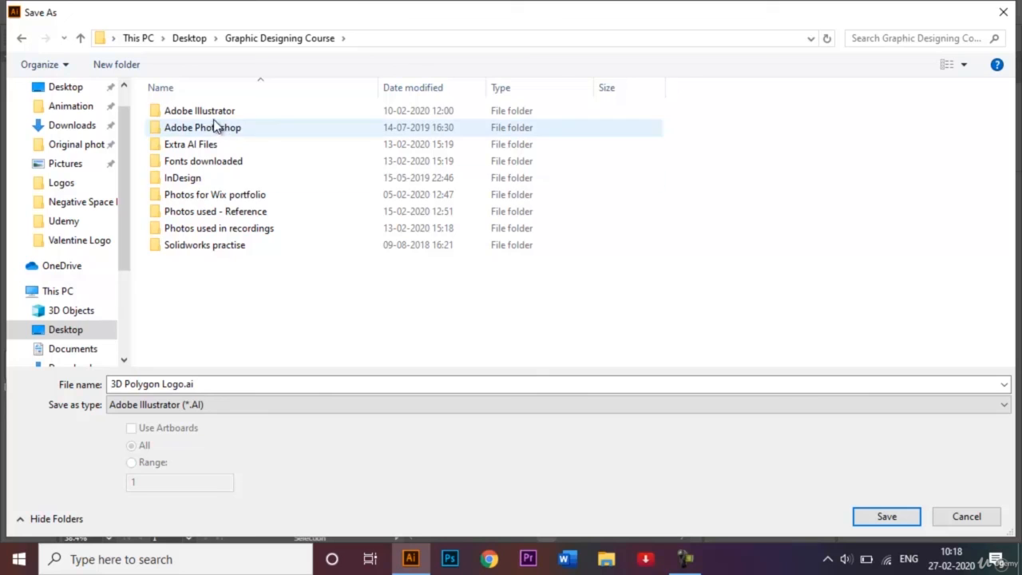
{"action": "double_click", "coordinate": [211, 113]}
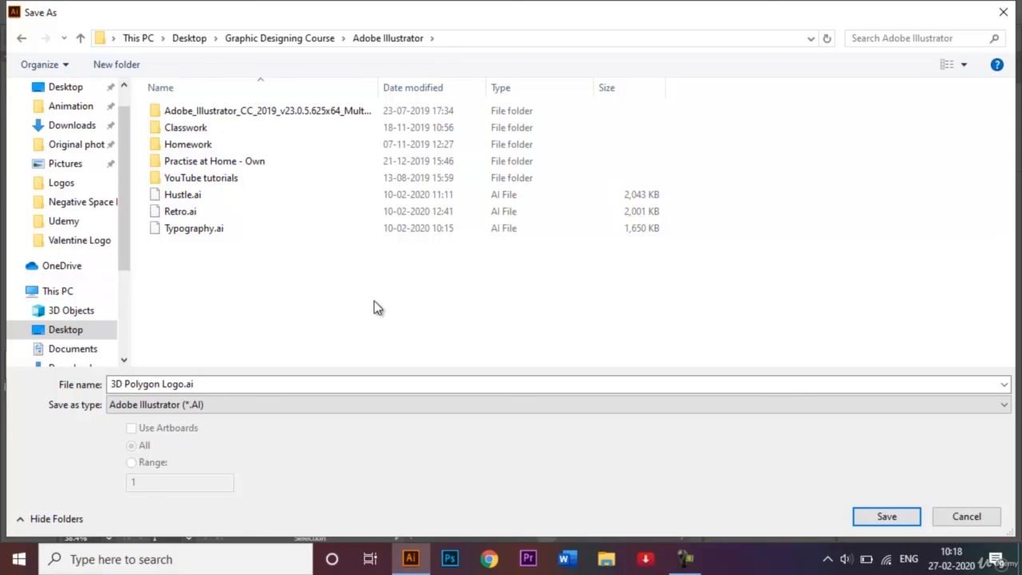
{"action": "left_click", "coordinate": [882, 515]}
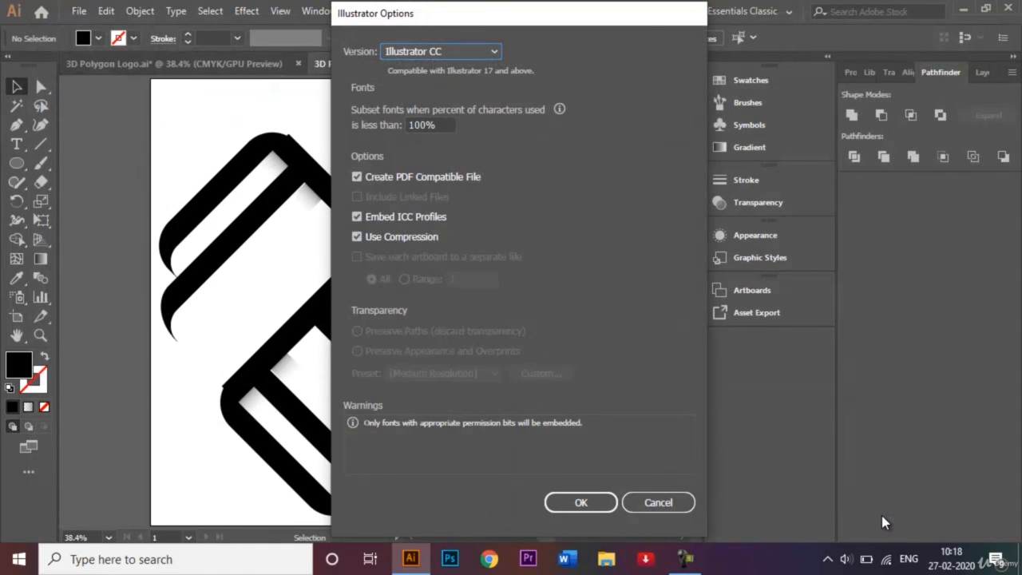
{"action": "left_click", "coordinate": [599, 505]}
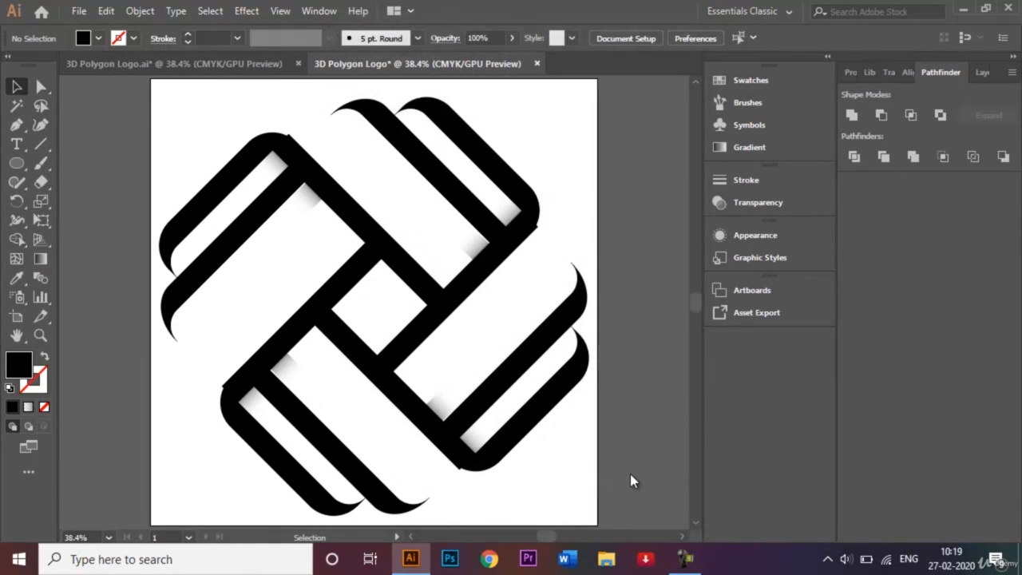